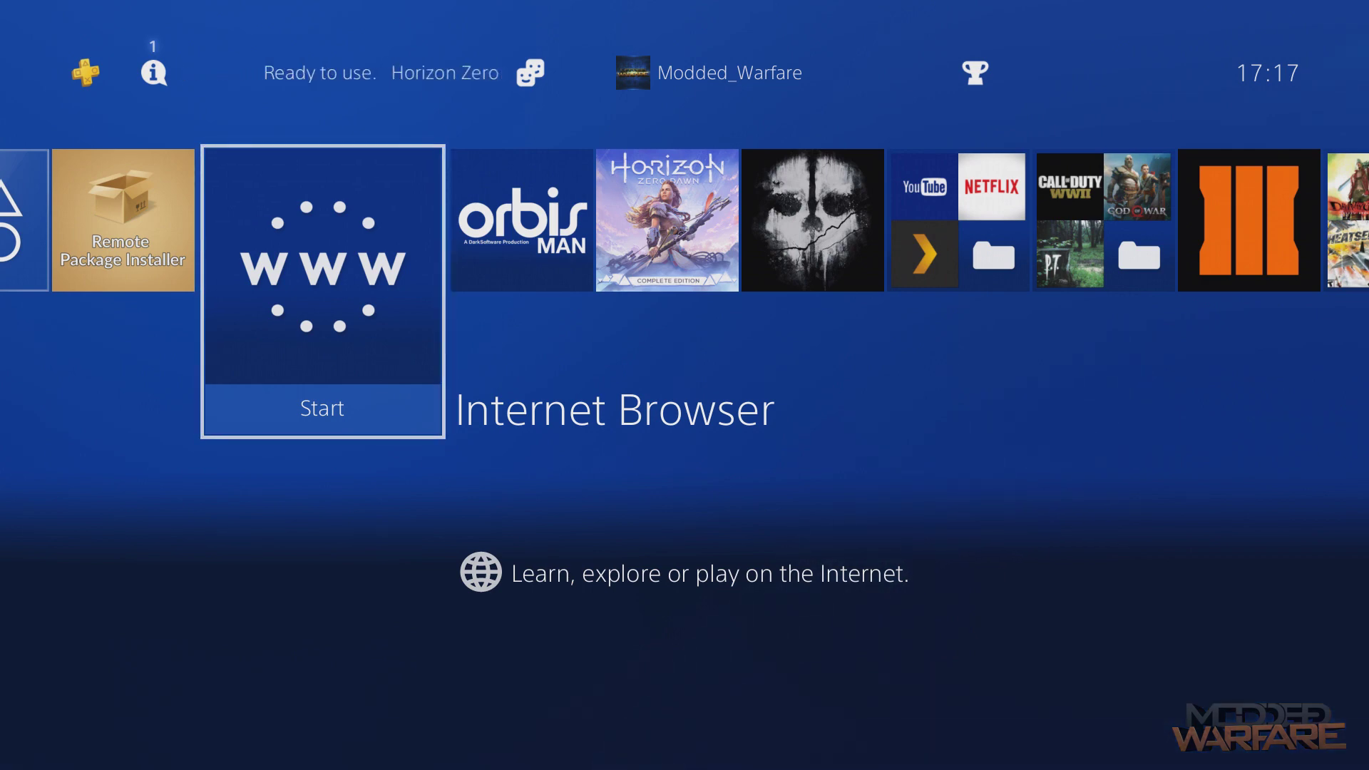
key("Right")
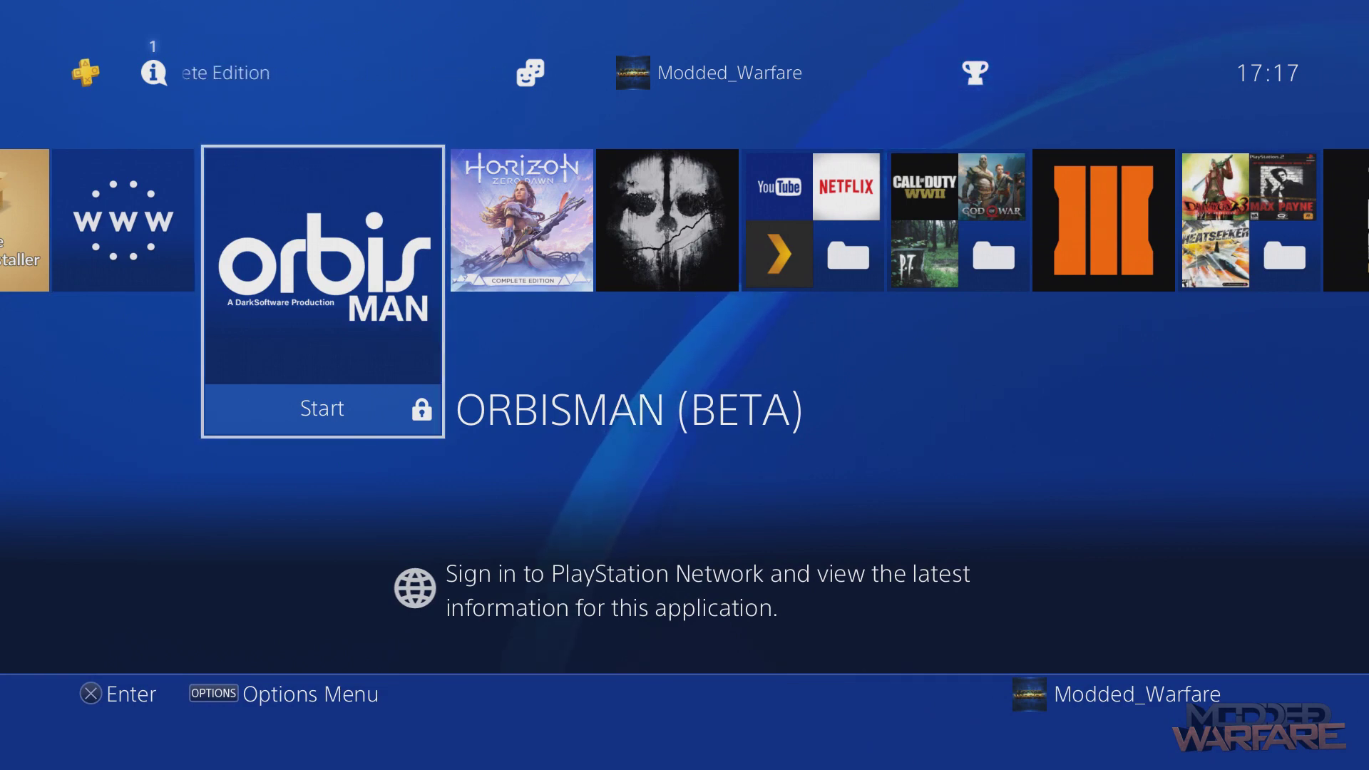
key("Left")
key("Left")
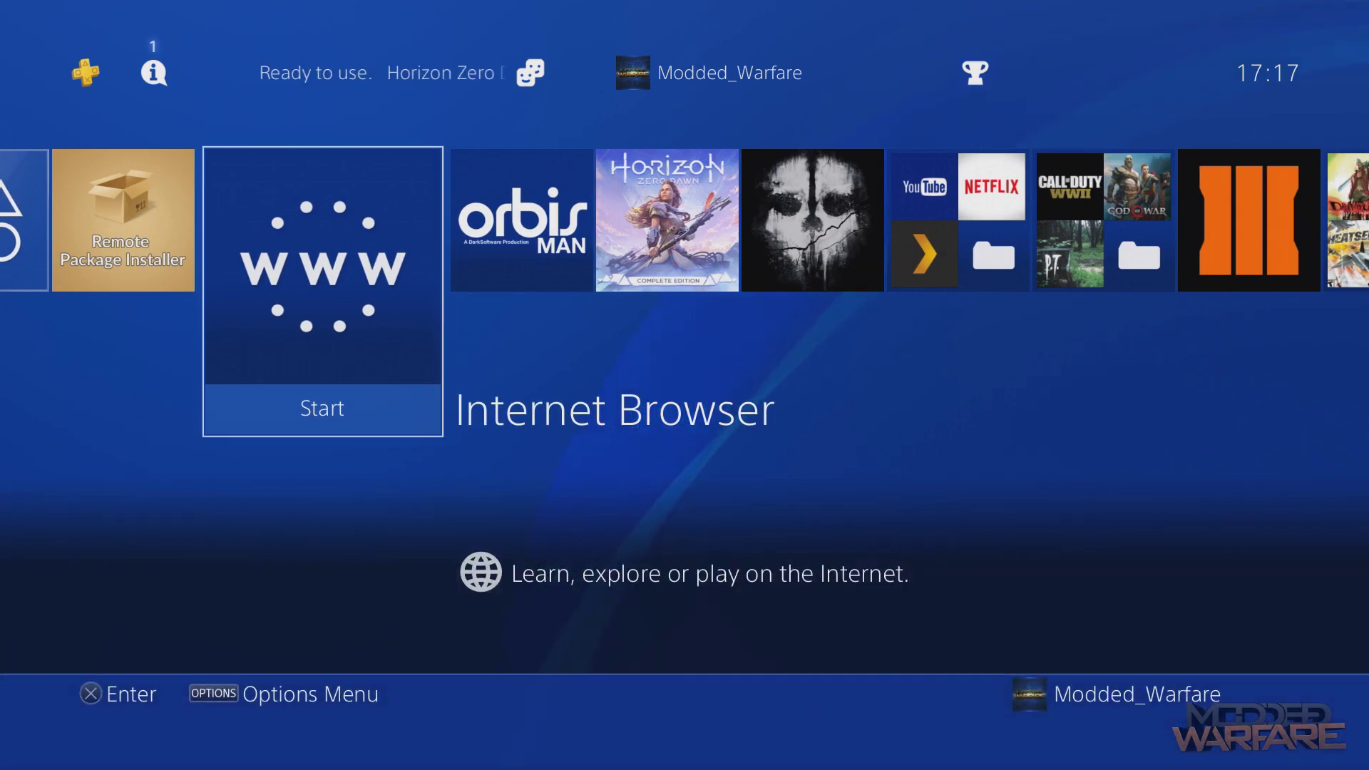
key("Right")
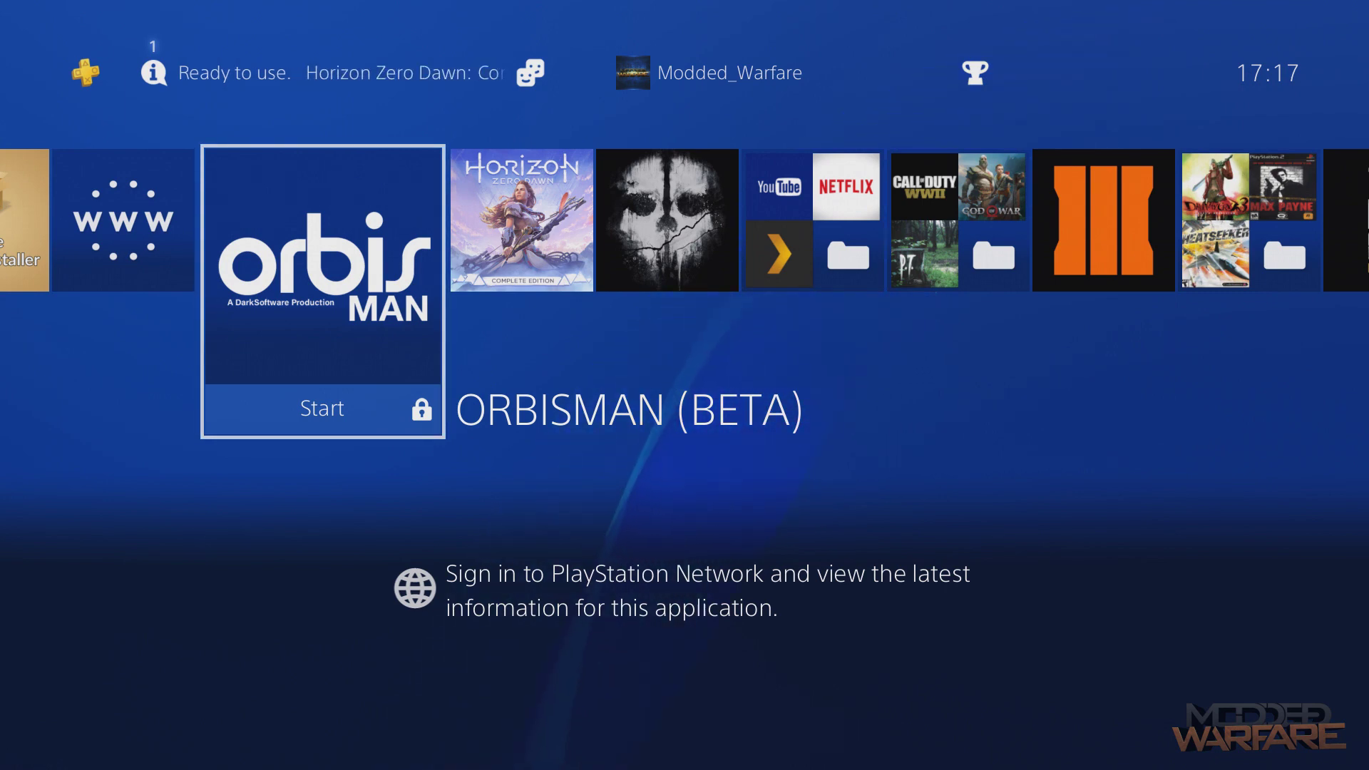
key("Left")
key("Right")
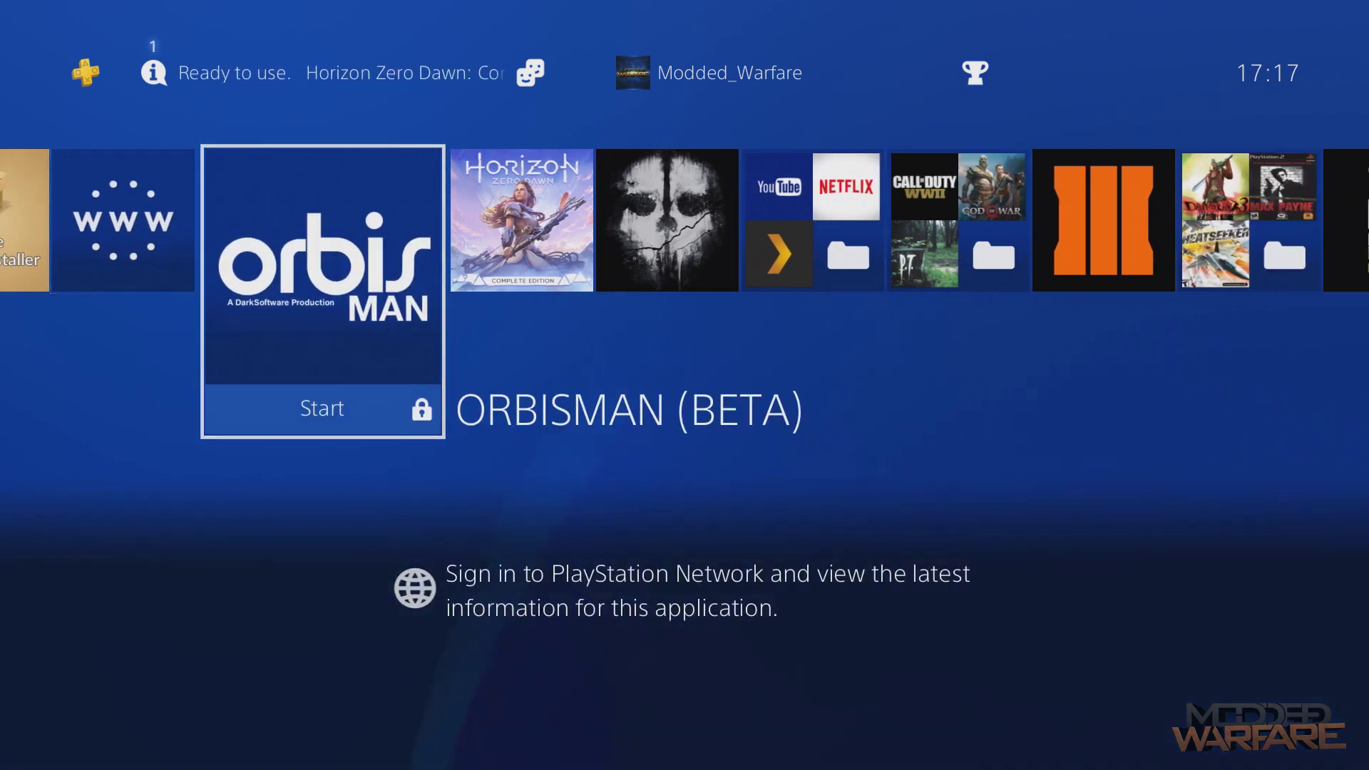
key("Left")
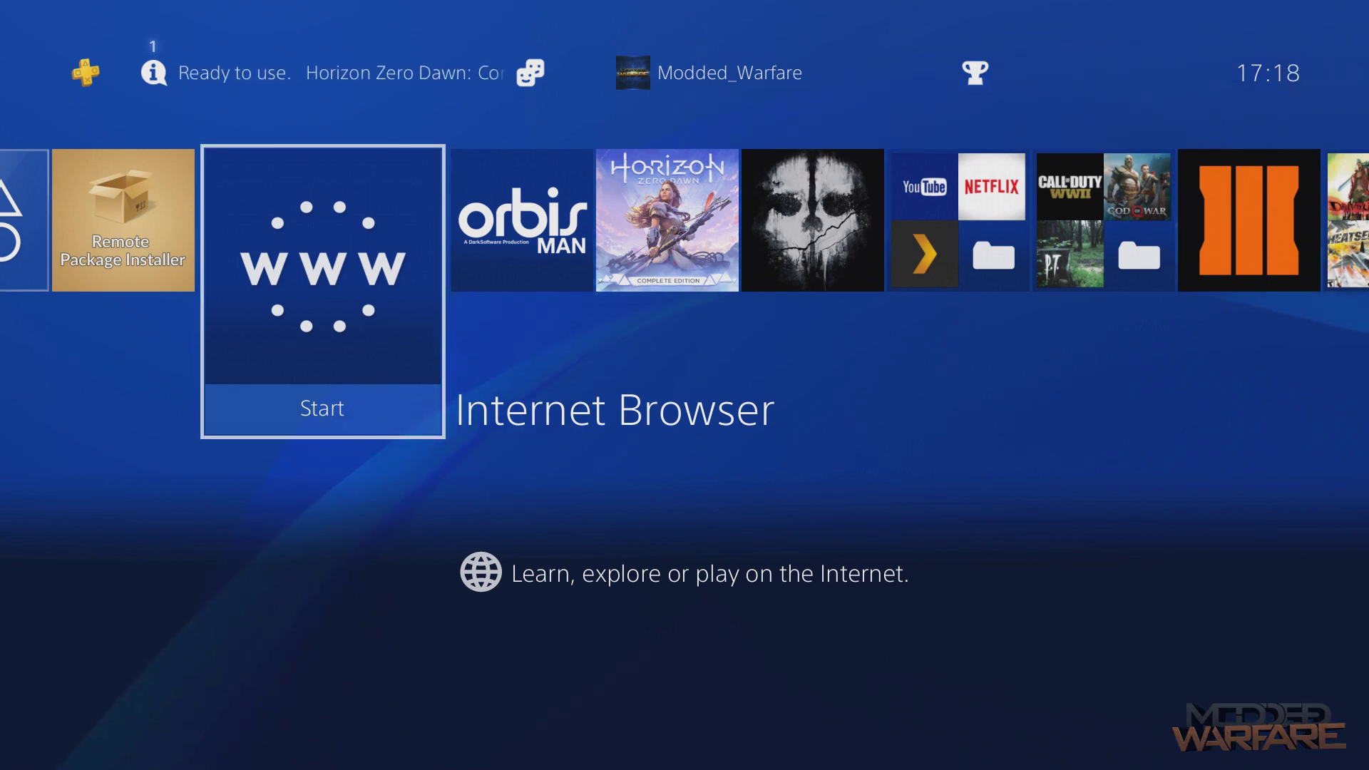
key("Left")
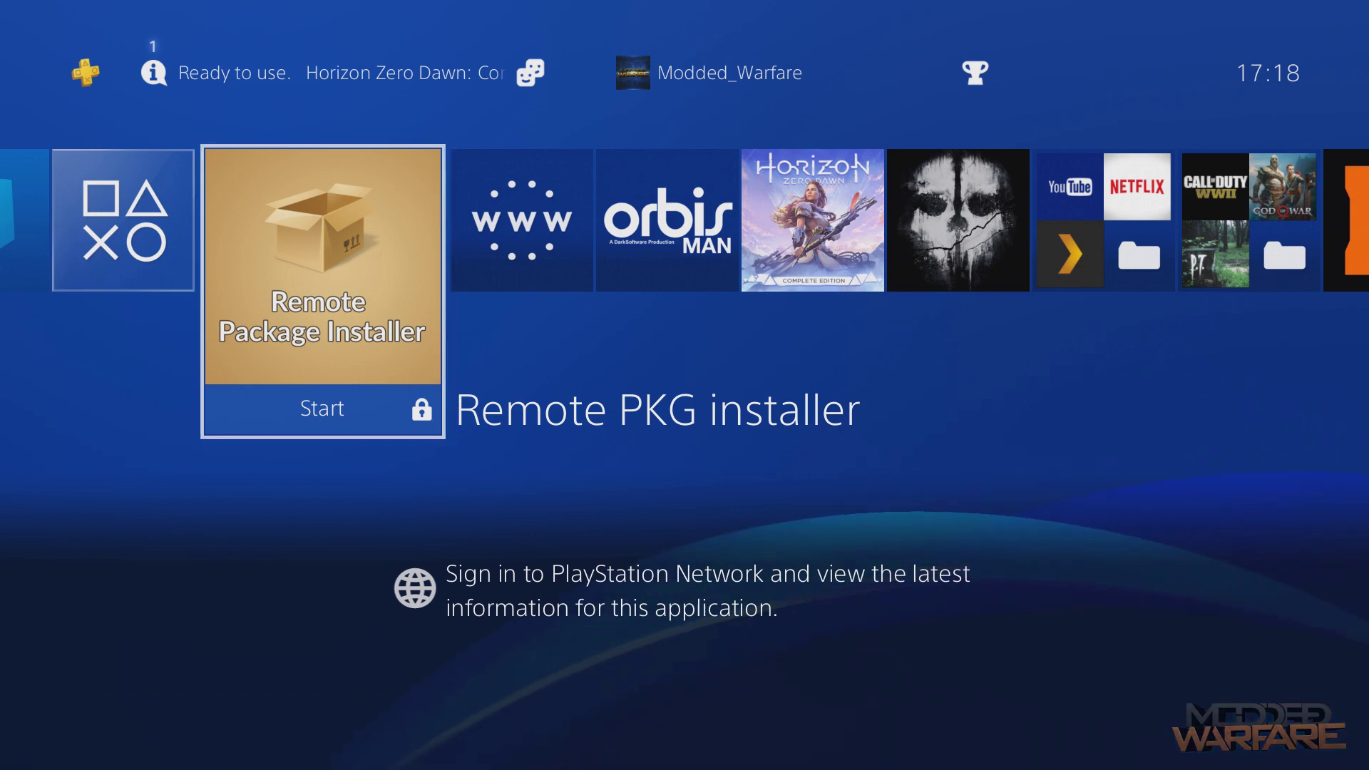
key("Right")
key("Left")
key("Right")
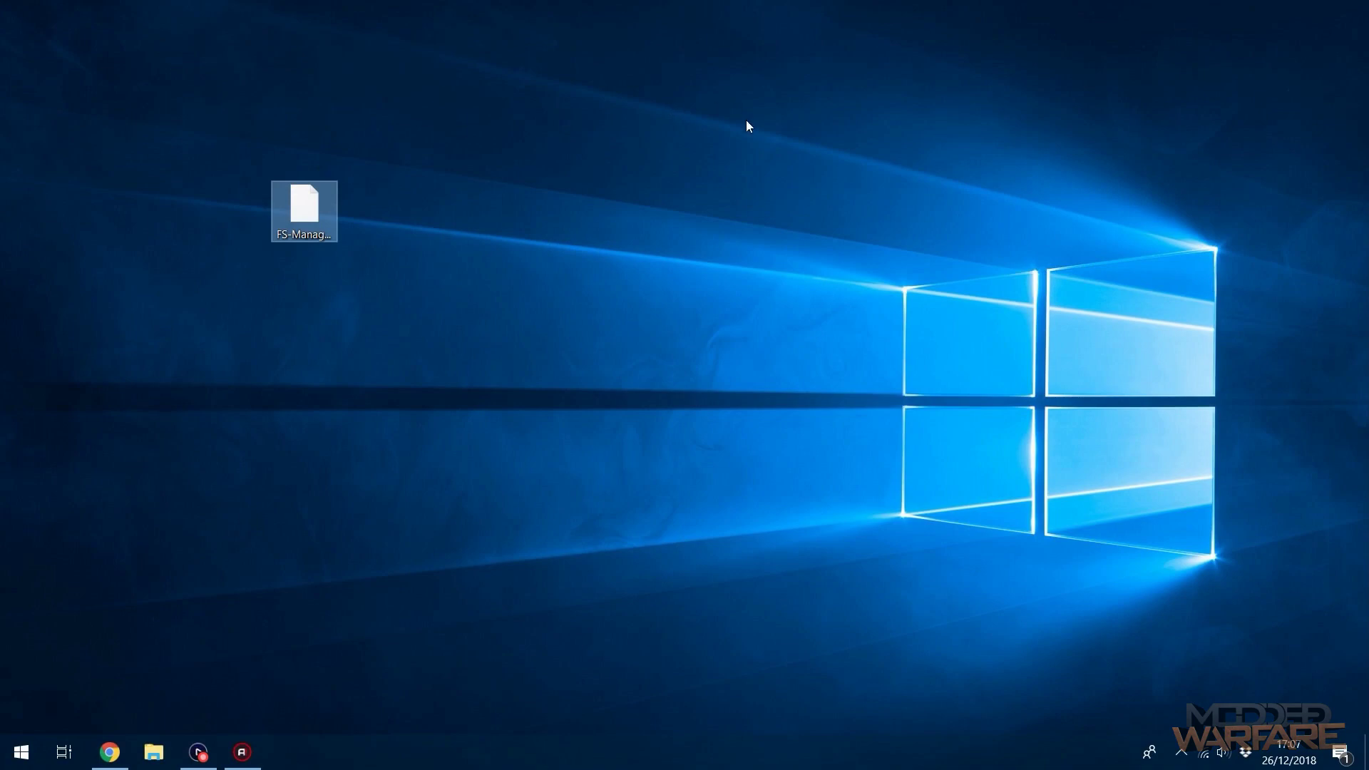
- On the Windows PC, open This PC in File Explorer and check the file system in the USB (I:) drive's properties
key("super")
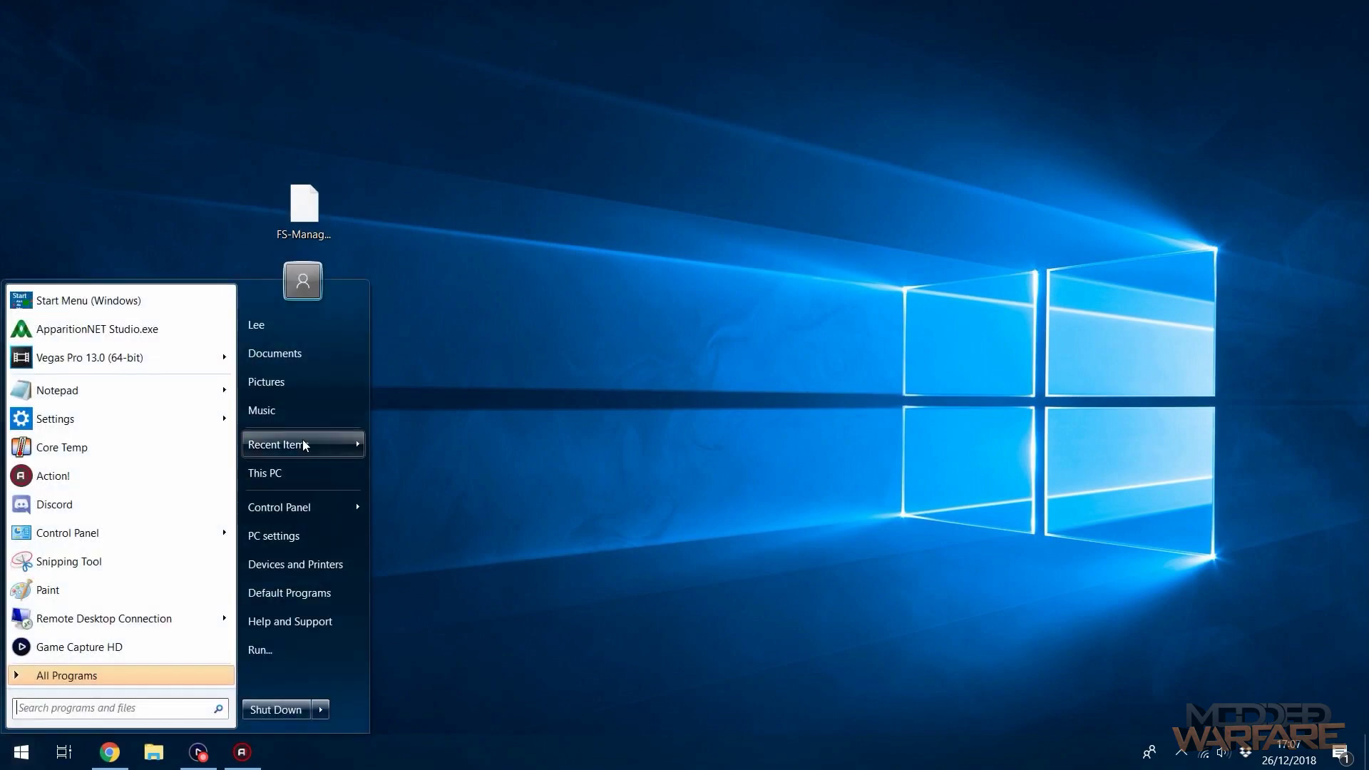
left_click(279, 471)
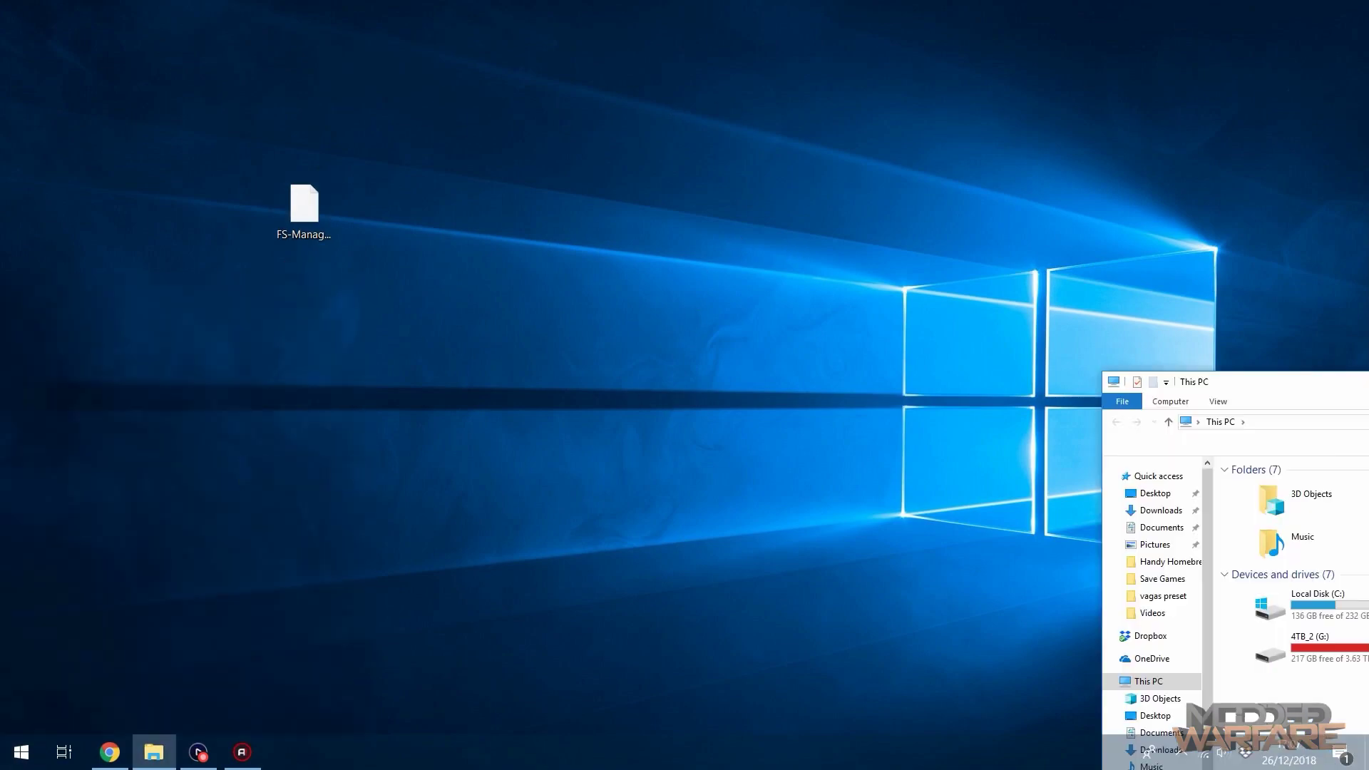
left_click_drag(1100, 367, 612, 63)
right_click(1003, 382)
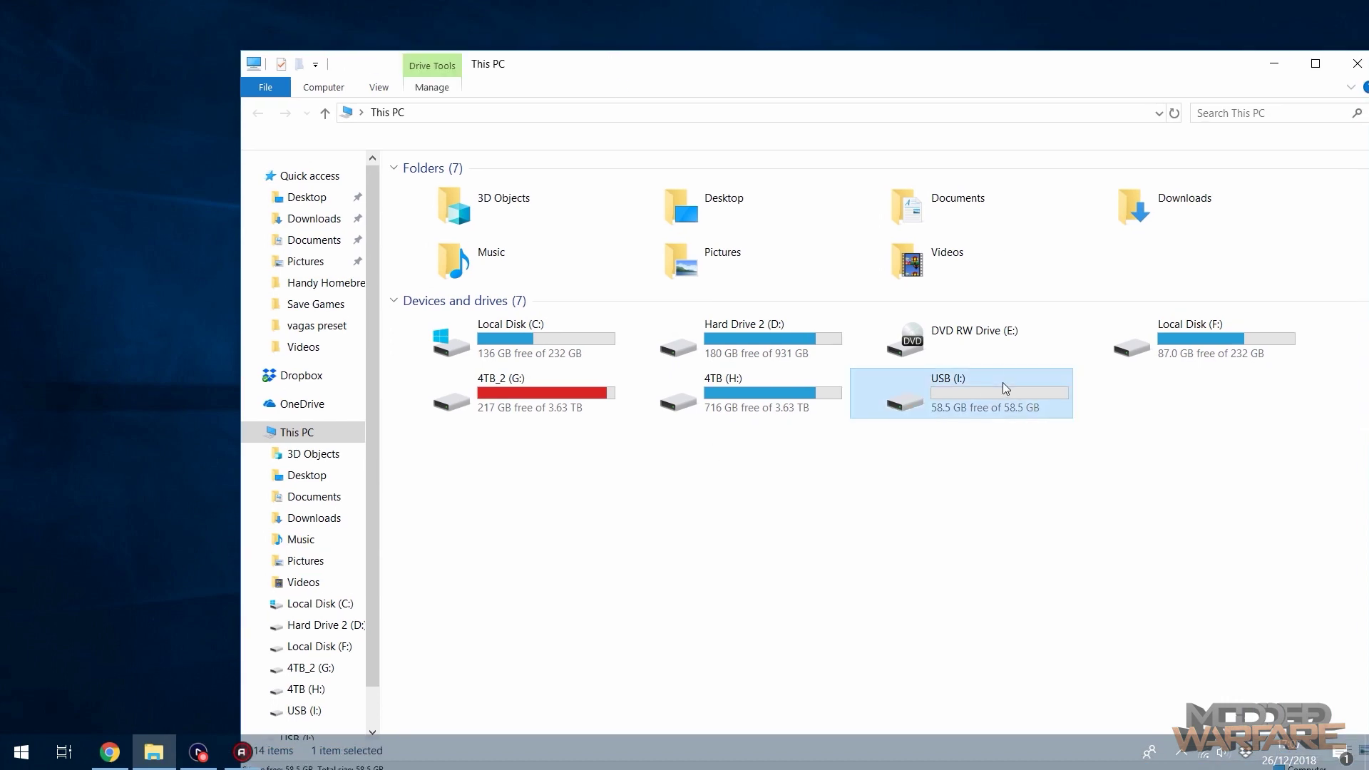
left_click(1073, 720)
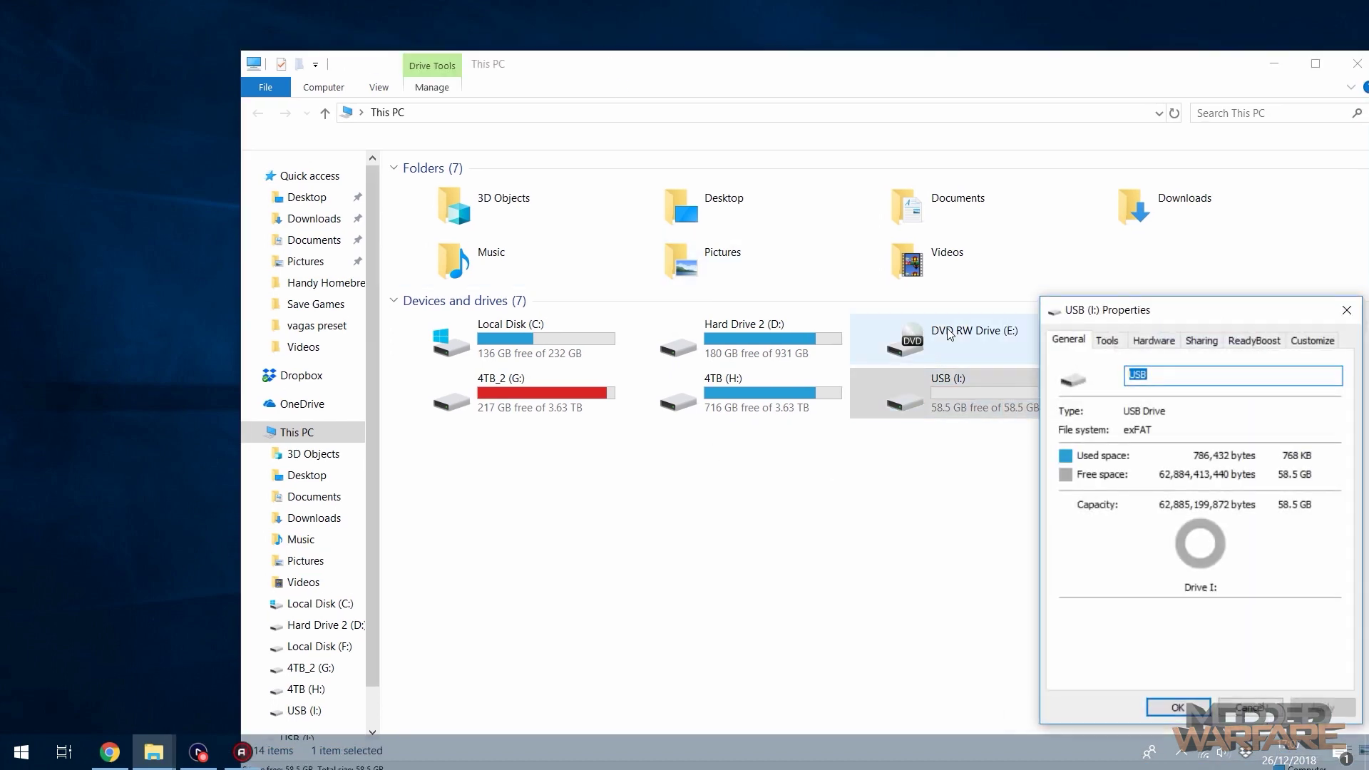
left_click_drag(1115, 315, 659, 268)
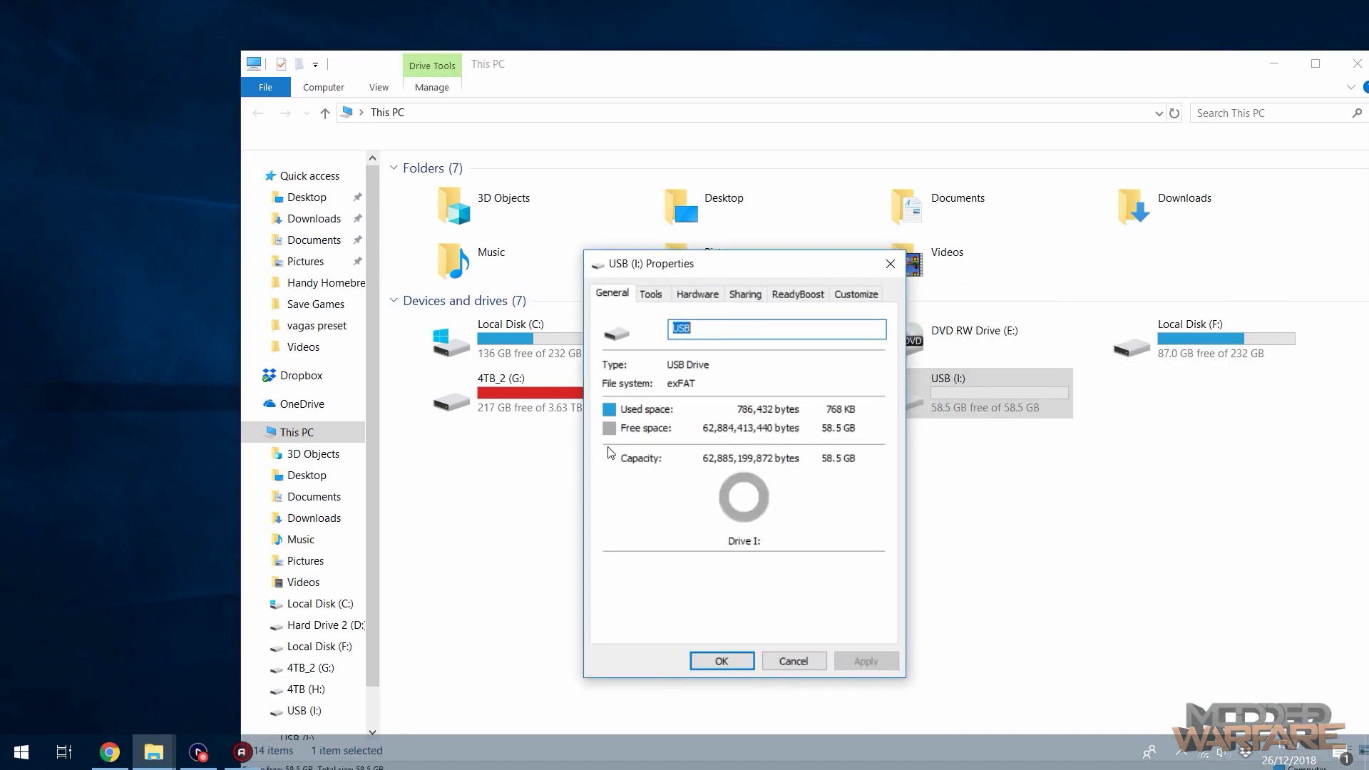
left_click(890, 265)
- Look into the USB (I:) drive and review its format settings without formatting it
double_click(939, 392)
key("alt+Left")
right_click(924, 384)
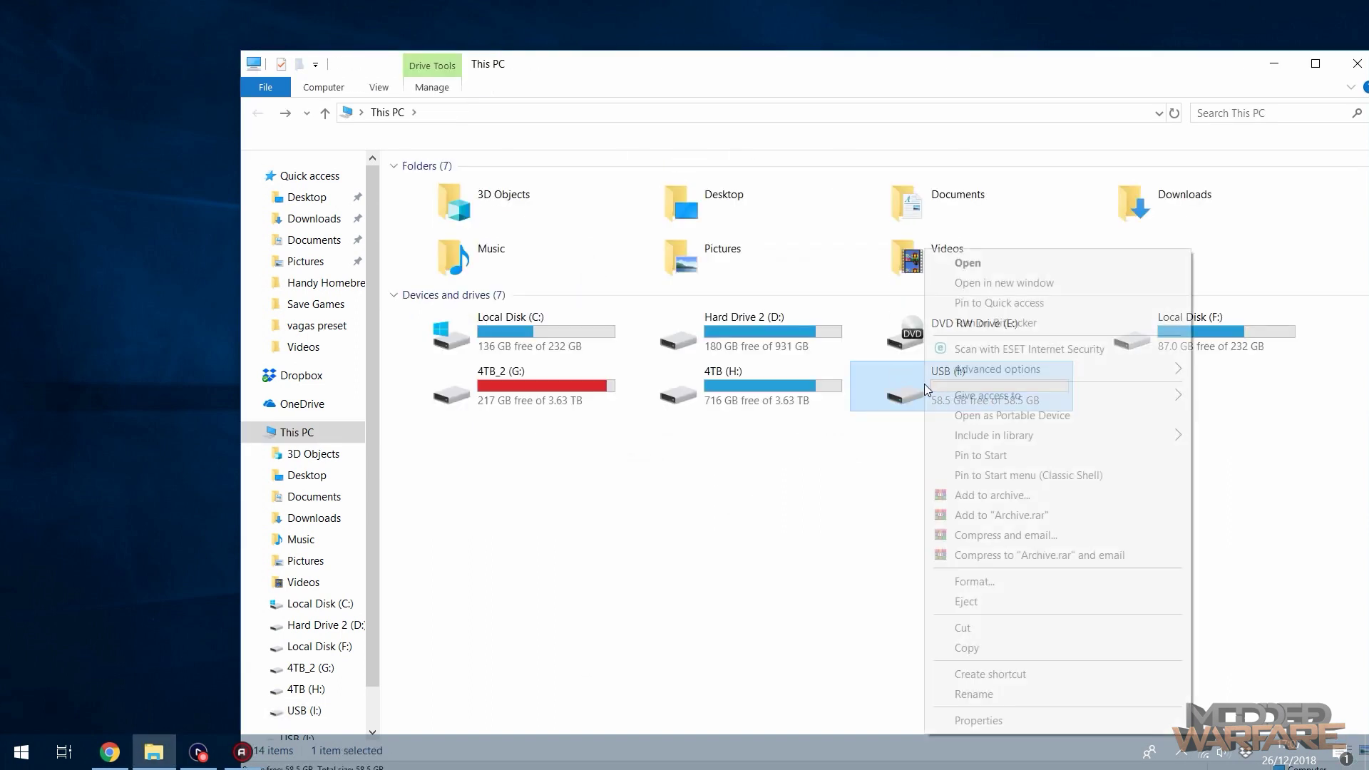
left_click(971, 582)
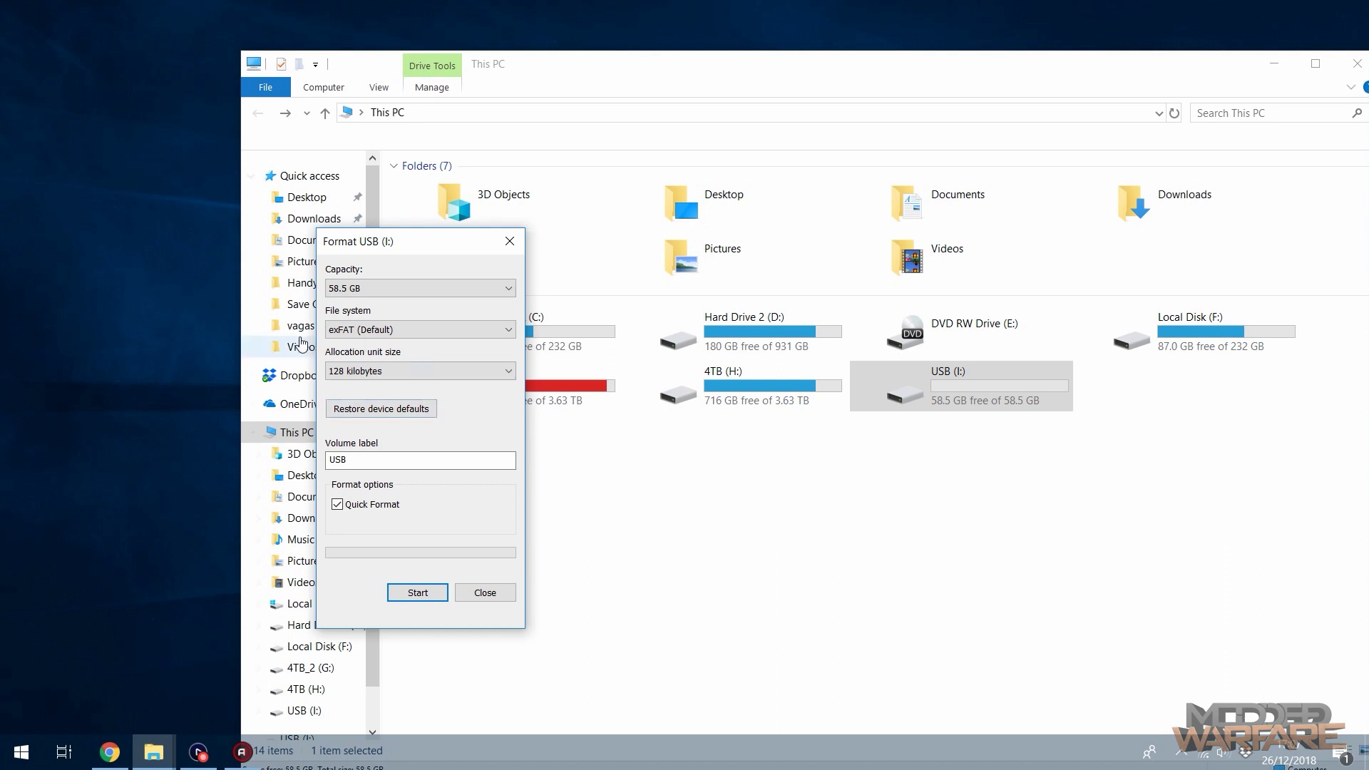
left_click(510, 243)
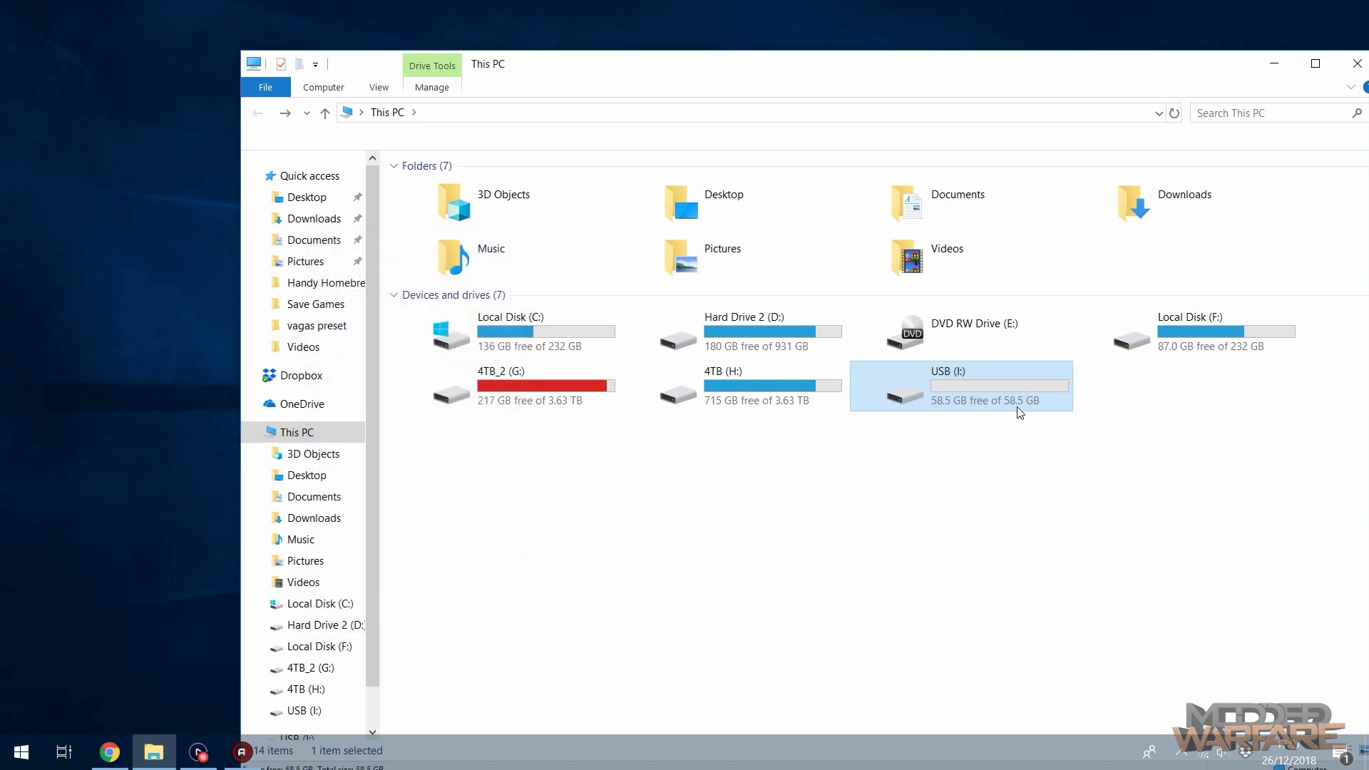
- Copy the FS-Manag... file from the desktop to the USB (I:) drive
double_click(940, 379)
left_click_drag(938, 84, 758, 339)
left_click(305, 220)
left_click_drag(463, 228, 487, 509)
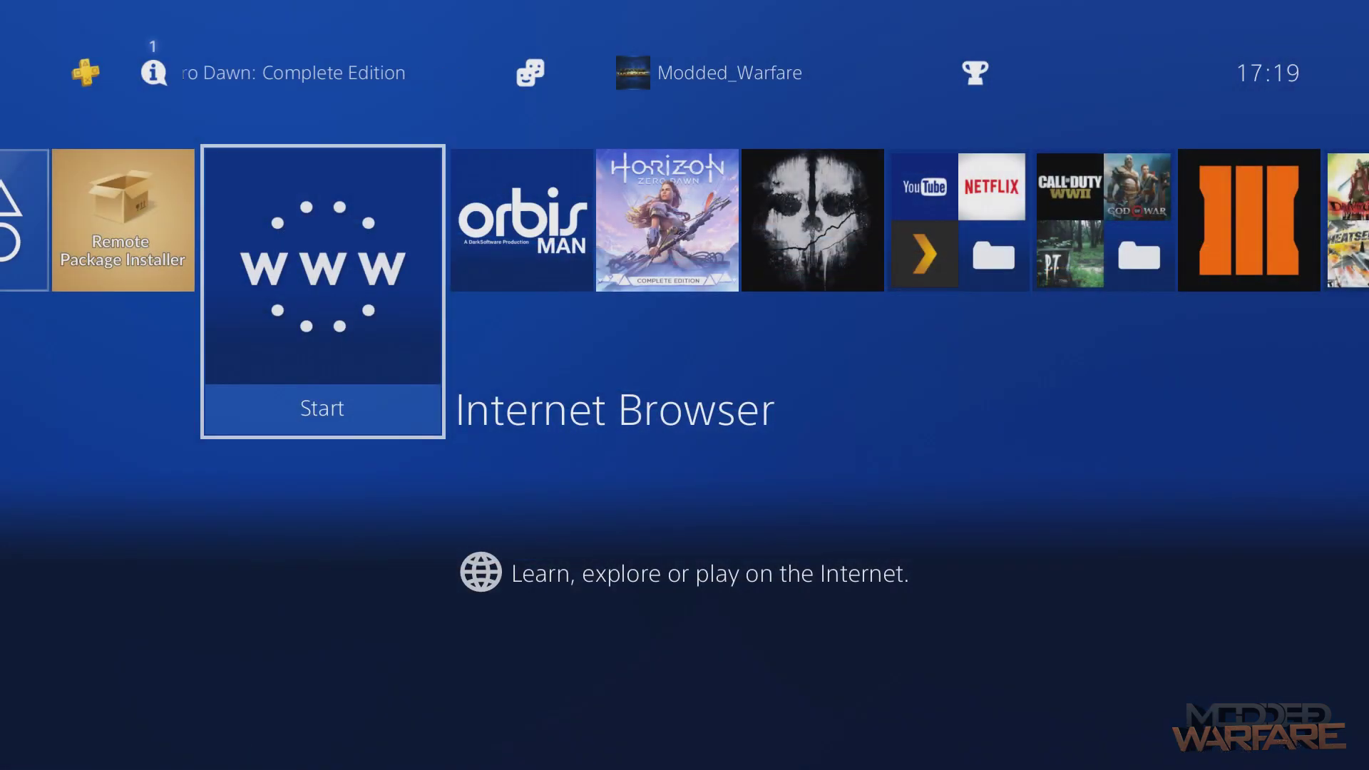
key("Left")
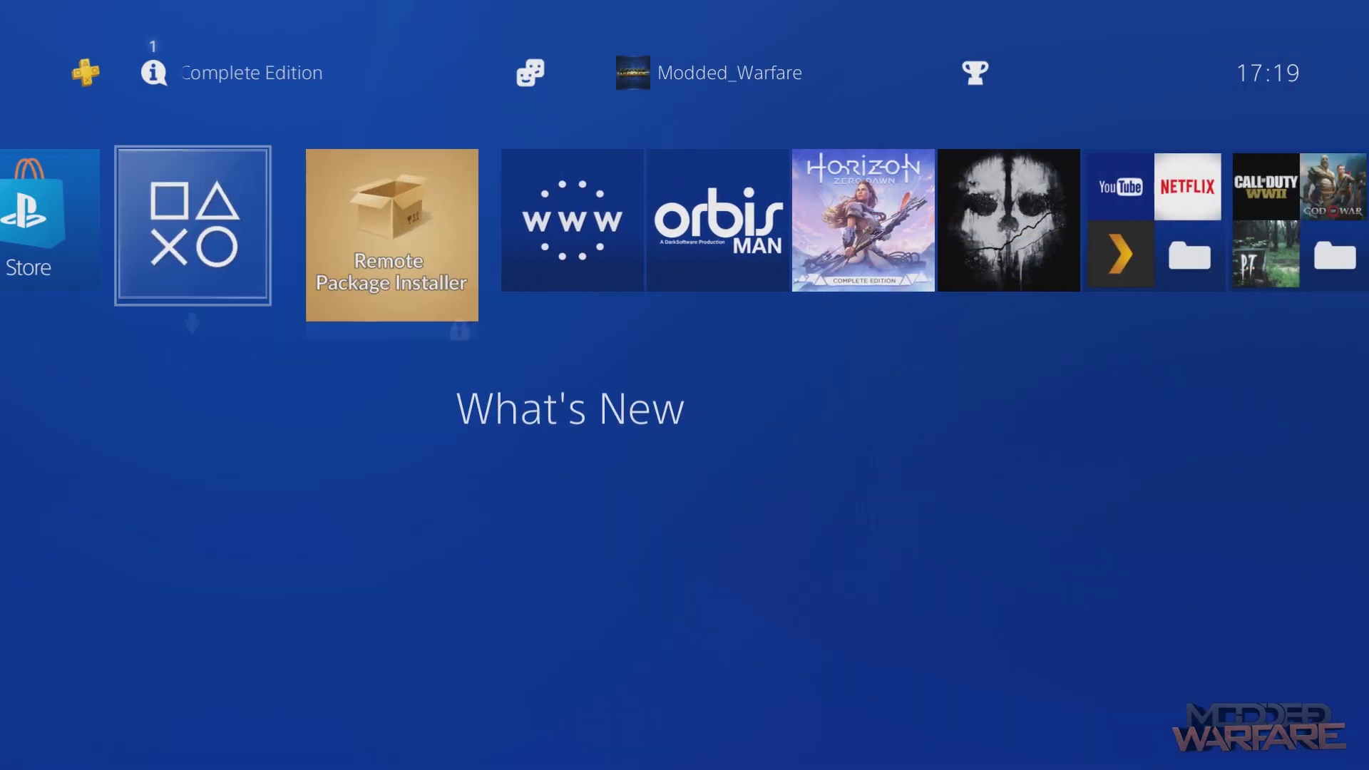
key("Right")
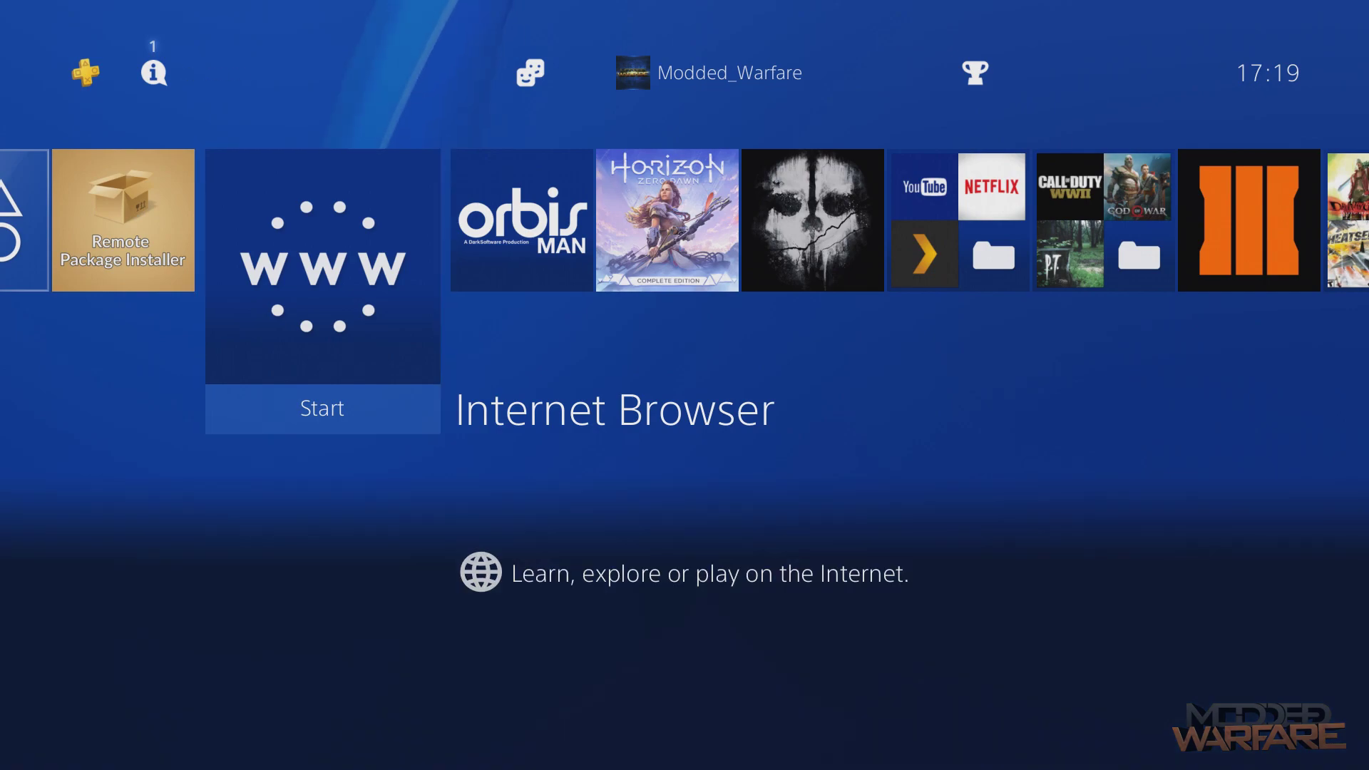
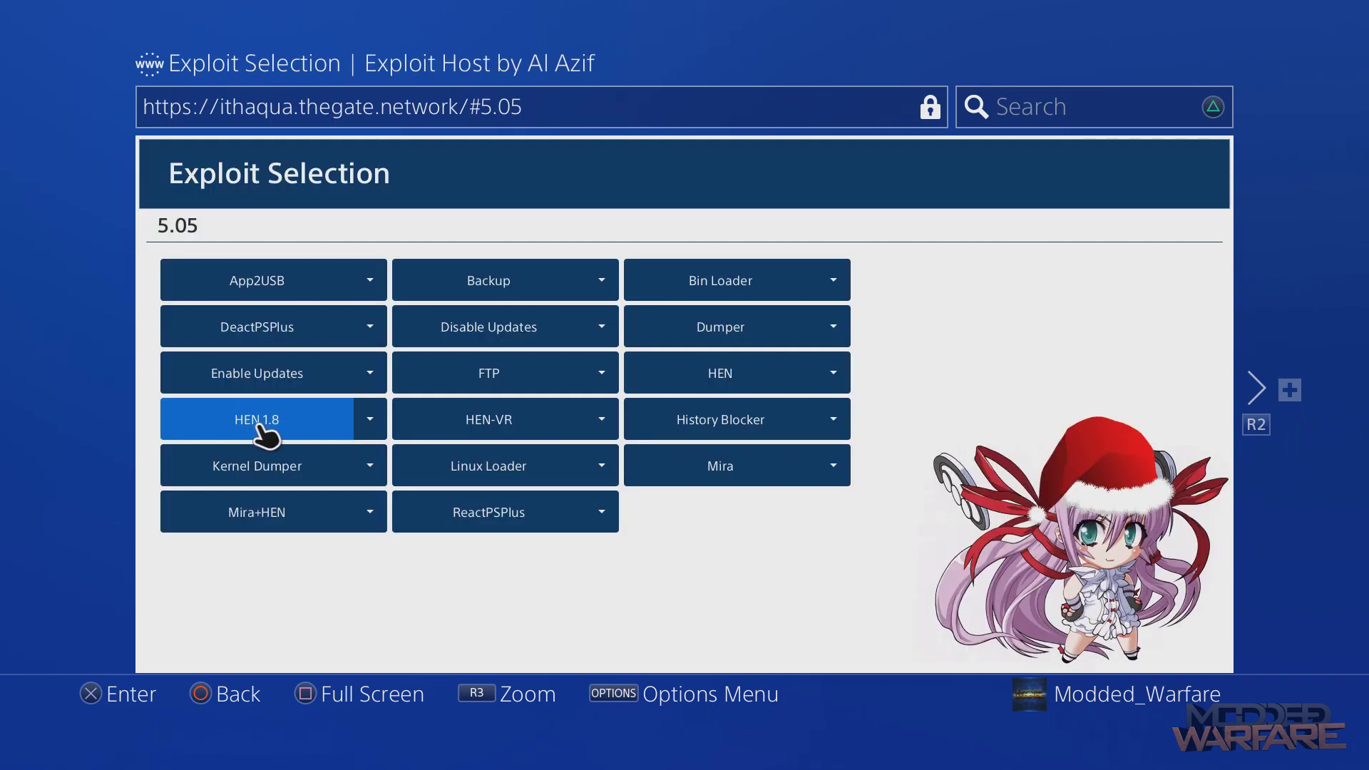
- Leave the exploit page for the PS4 home screen and open the console's Settings
key("Home")
key("Right")
key("Right")
key("Right")
key("Right")
key("Right")
key("Right")
key("Right")
key("Right")
key("Right")
key("Right")
key("Right")
key("Right")
key("Right")
key("Right")
key("Right")
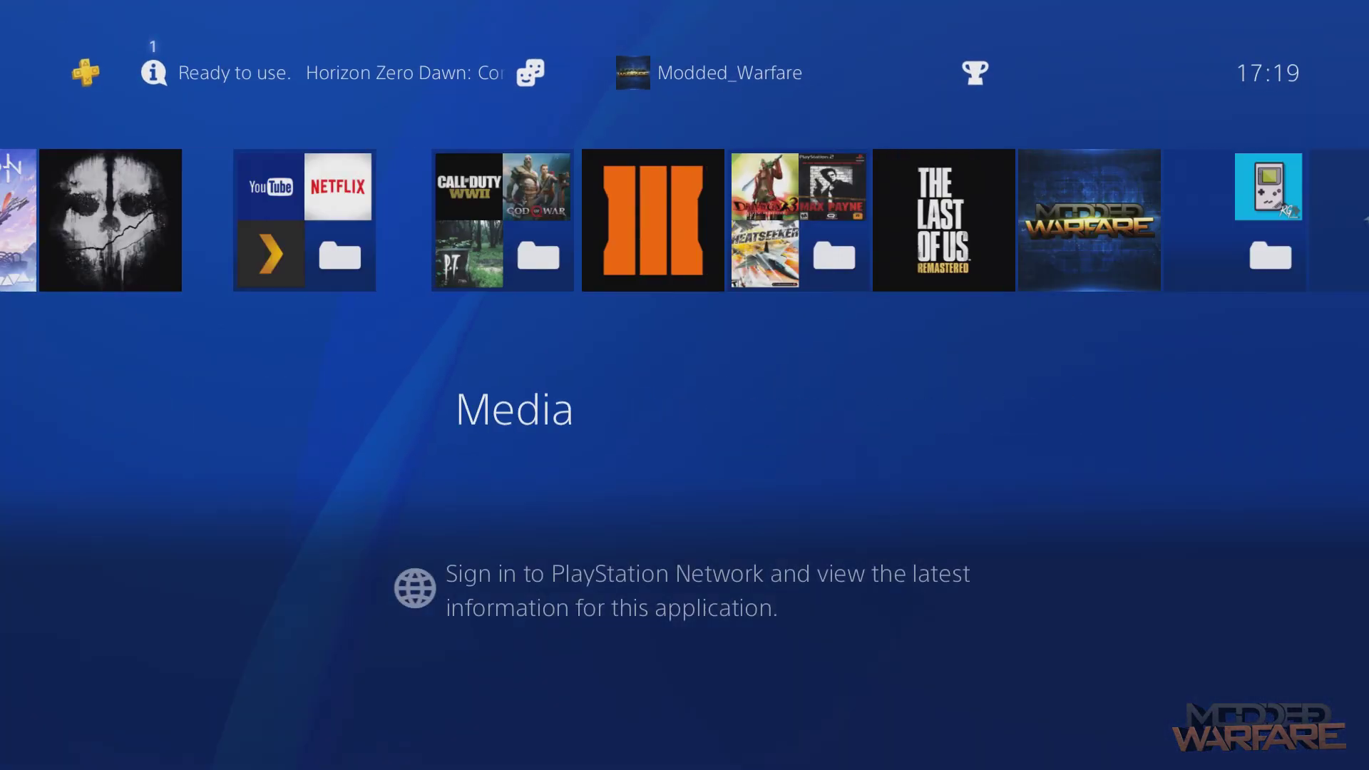
key("Up")
key("Right")
key("Right")
key("Right")
key("Right")
key("Right")
key("Right")
key("Right")
key("Right")
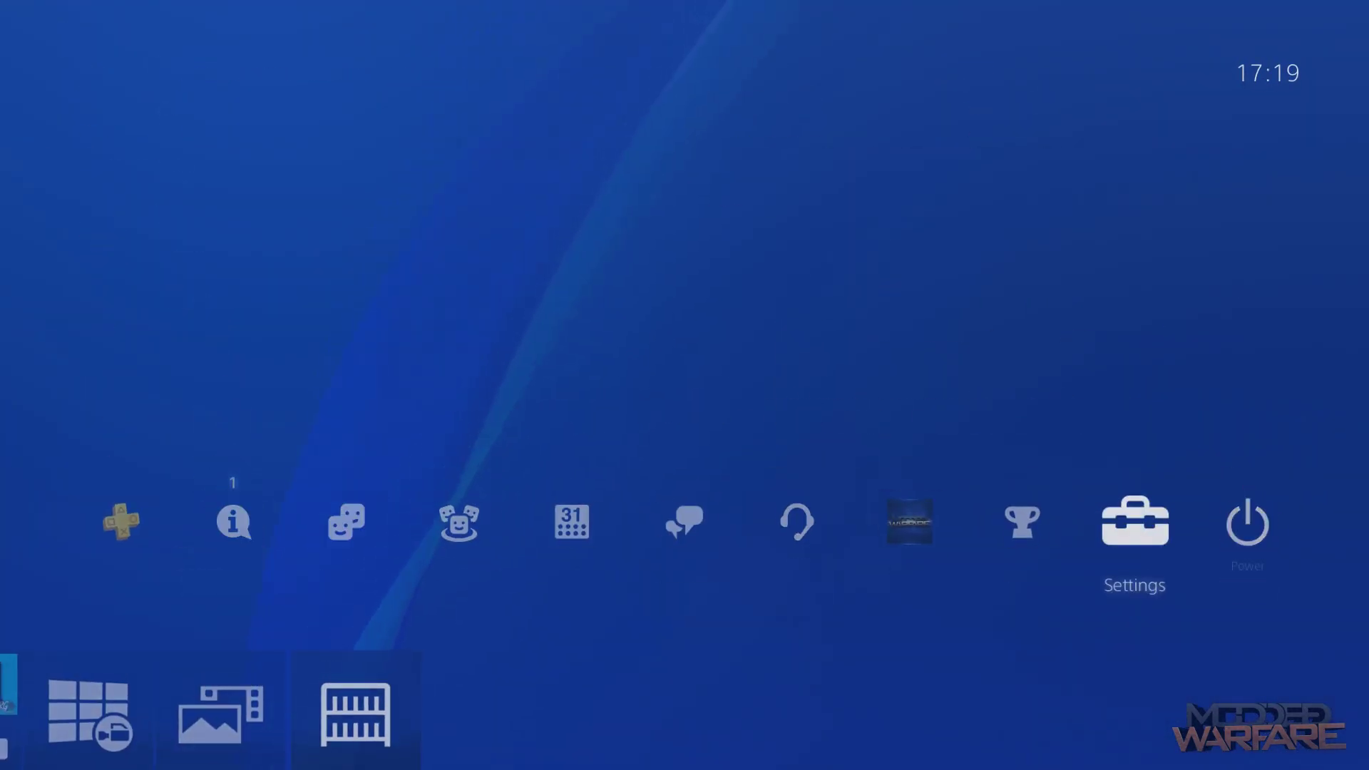
key("Return")
- Open the Game section of Debug Settings in the console's Settings
key("Down")
key("Down")
key("Down")
key("Down")
key("Down")
key("Down")
key("Down")
key("Down")
key("Down")
key("Down")
key("Down")
key("Down")
key("Down")
key("Down")
key("Down")
key("Down")
key("Down")
key("Down")
key("Down")
key("Down")
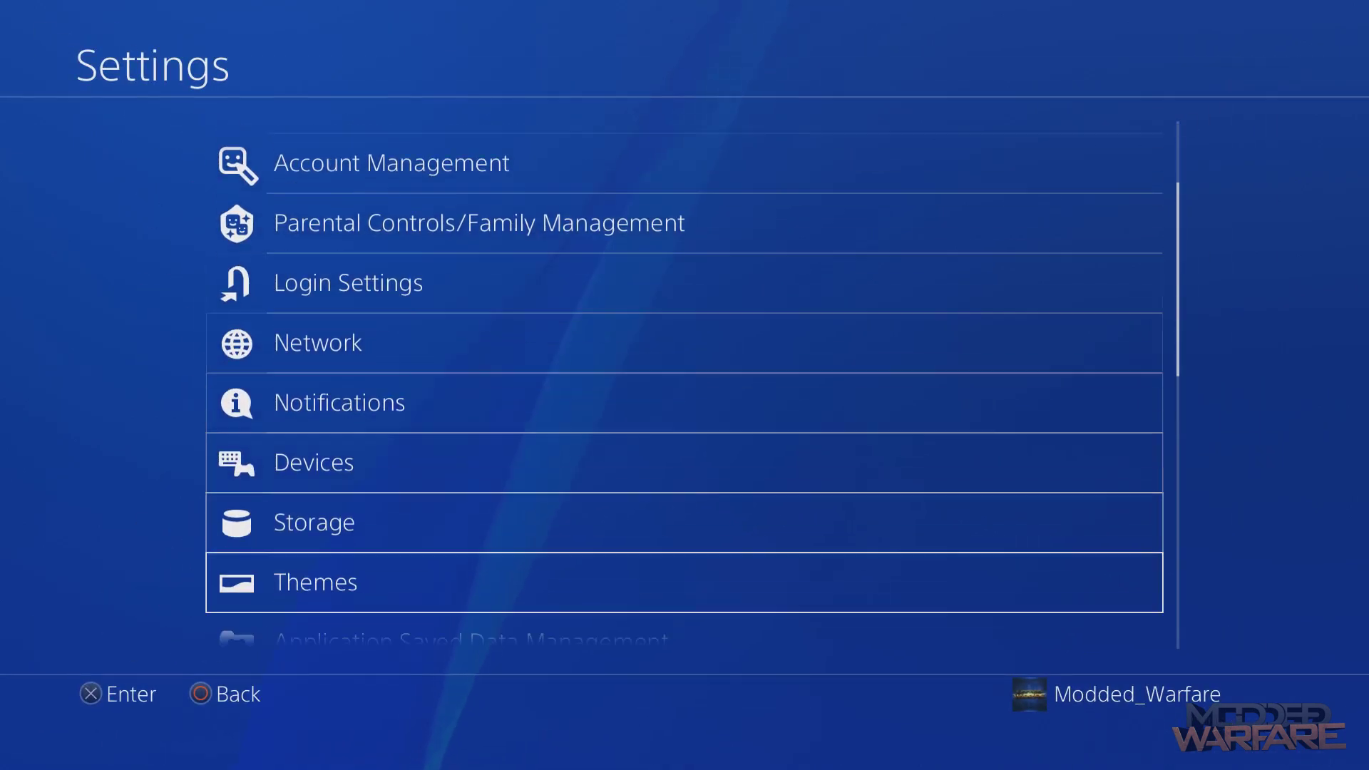
key("Down")
key("Down")
key("Return")
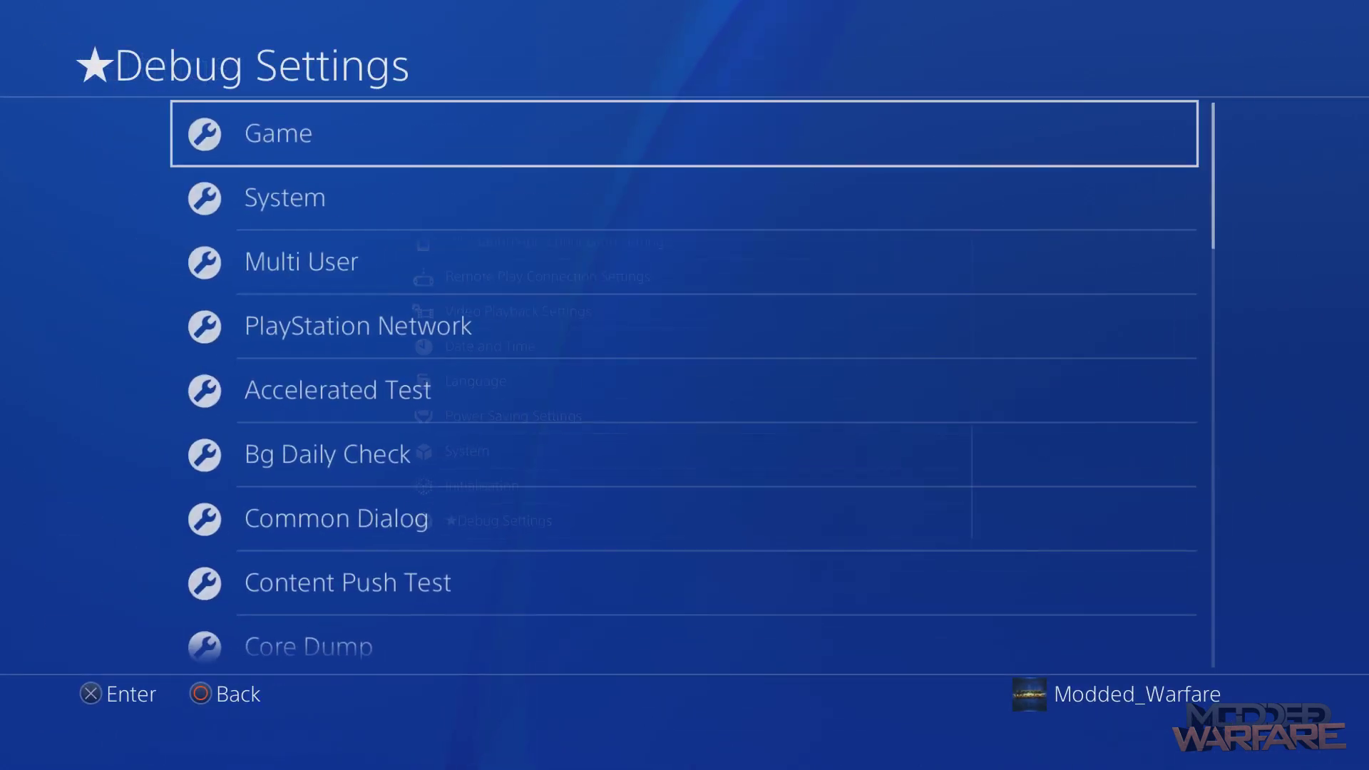
key("Escape")
key("Return")
- Install FS-Manager.pkg from the USB drive with Package Installer
key("Return")
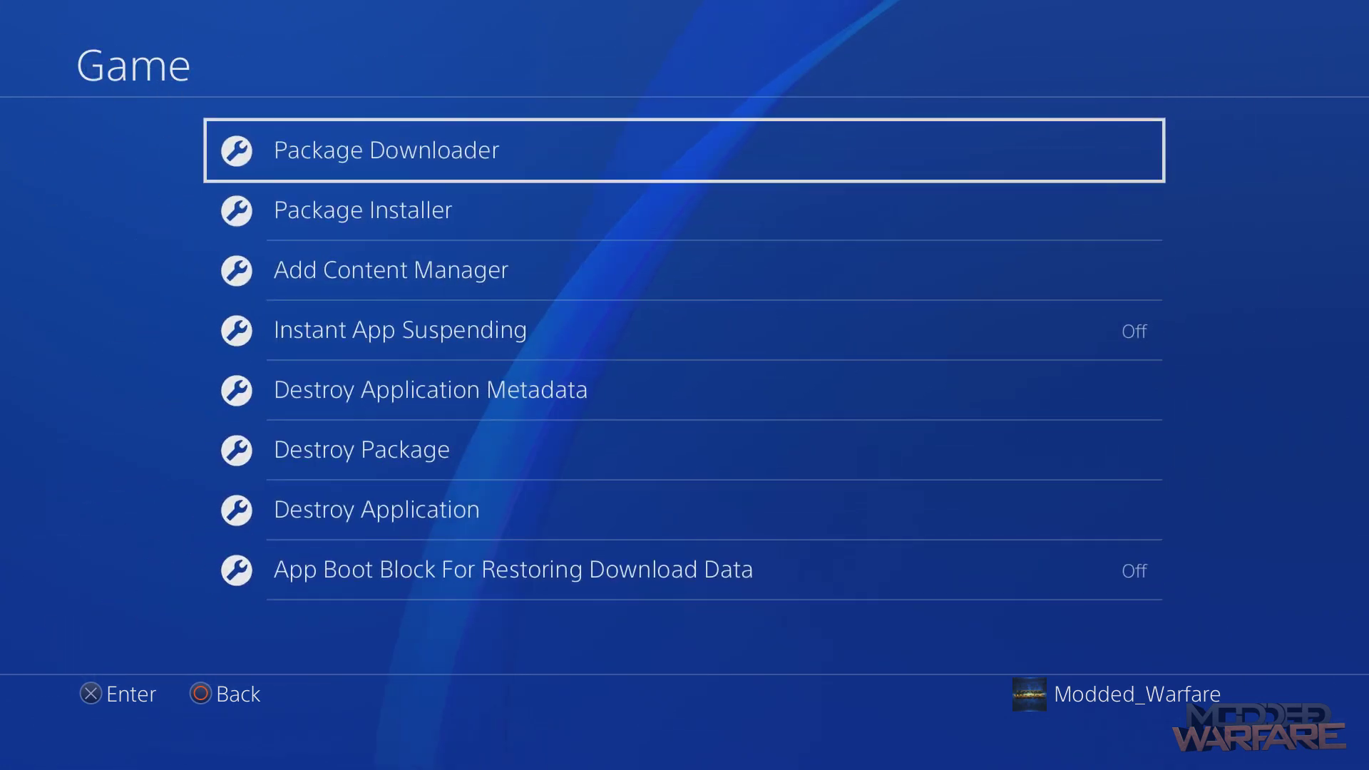
key("Down")
key("Return")
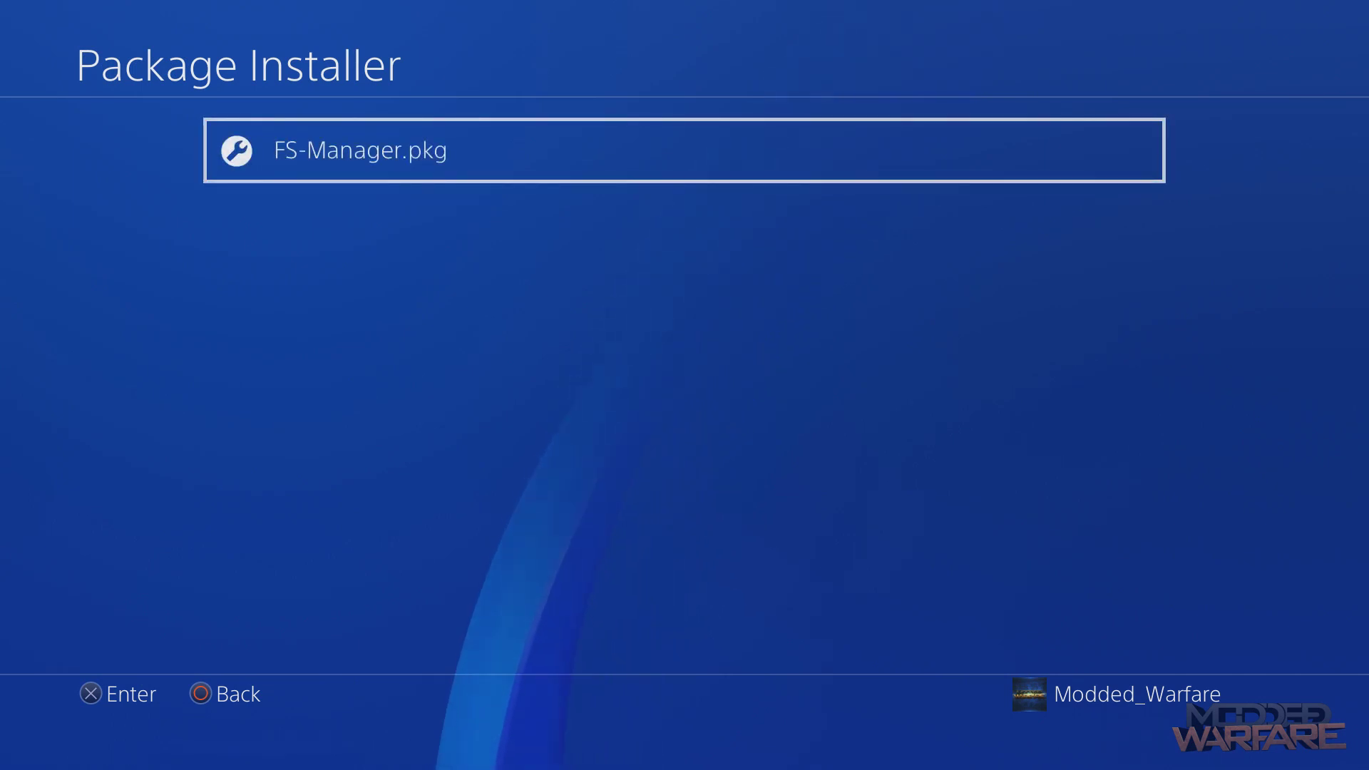
key("Return")
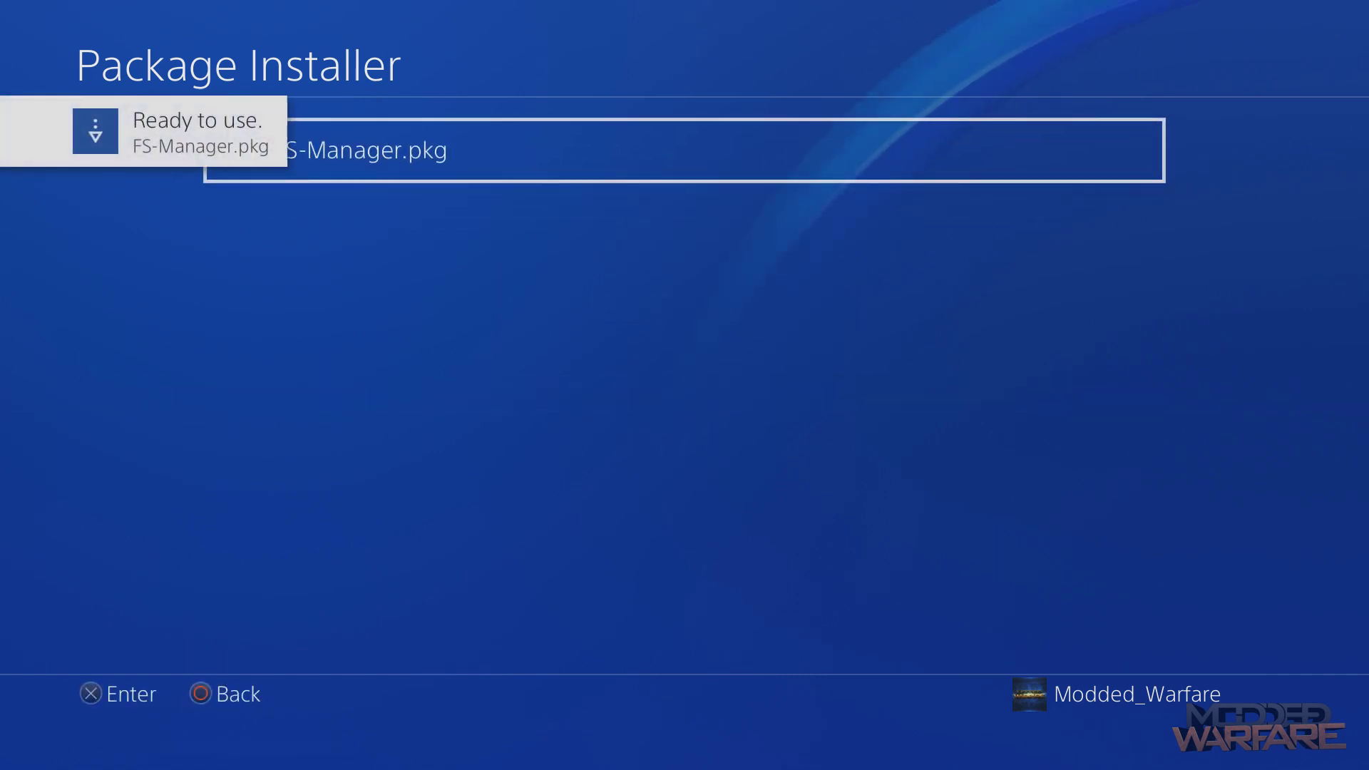
- Return to the home screen and launch File Manager for PS4
key("Escape")
key("Escape")
key("Escape")
key("Down")
key("Left")
key("Left")
key("Left")
key("Left")
key("Left")
key("Left")
key("Left")
key("Left")
key("Left")
key("Left")
key("Right")
key("Right")
key("Left")
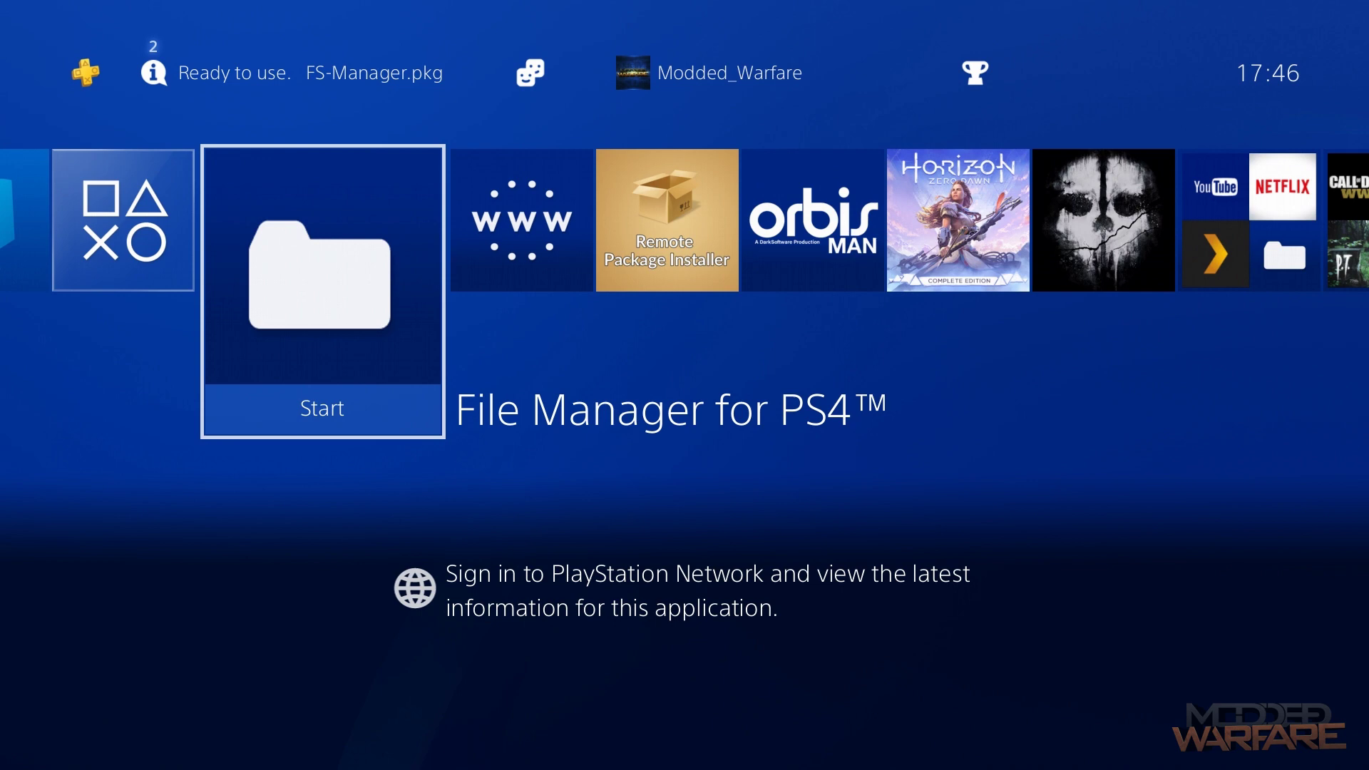
key("Return")
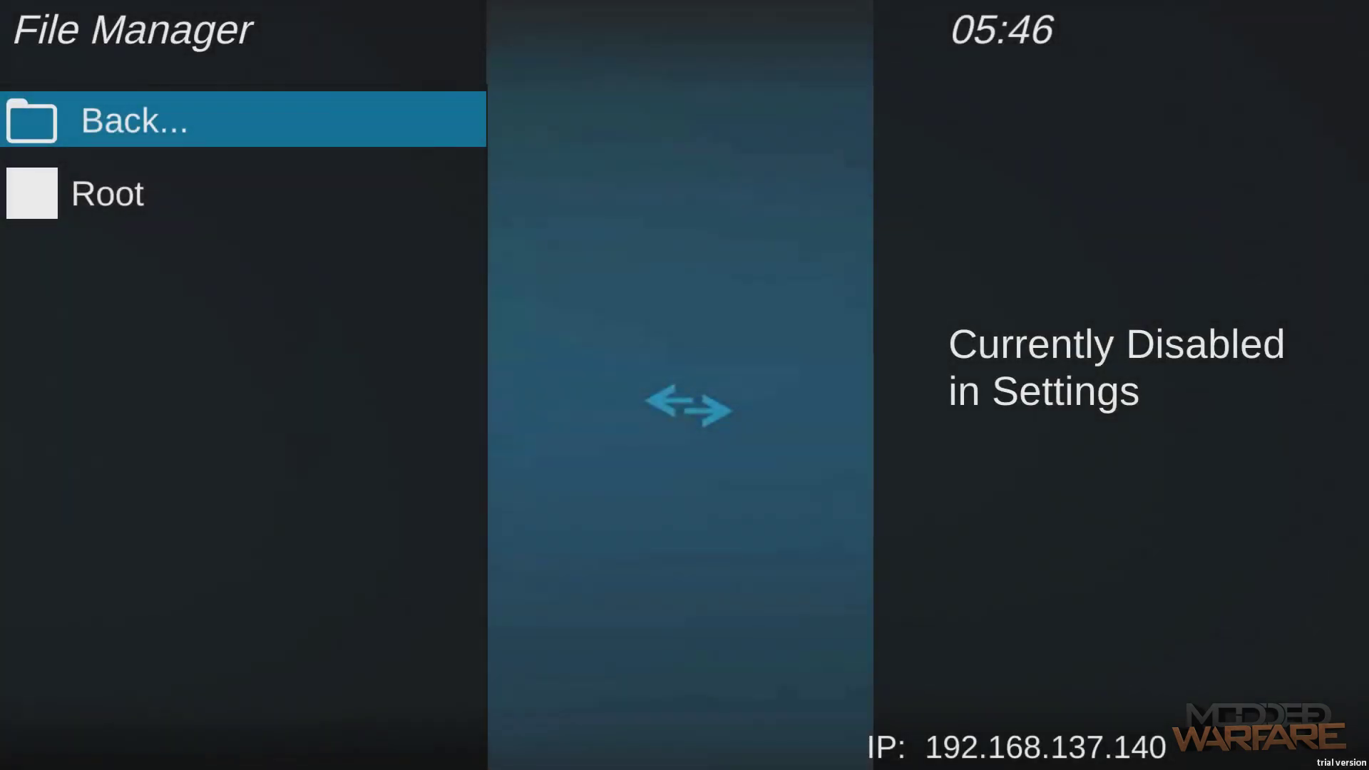
- Open the Root location to list the console's system folders
key("Down")
key("Up")
key("Down")
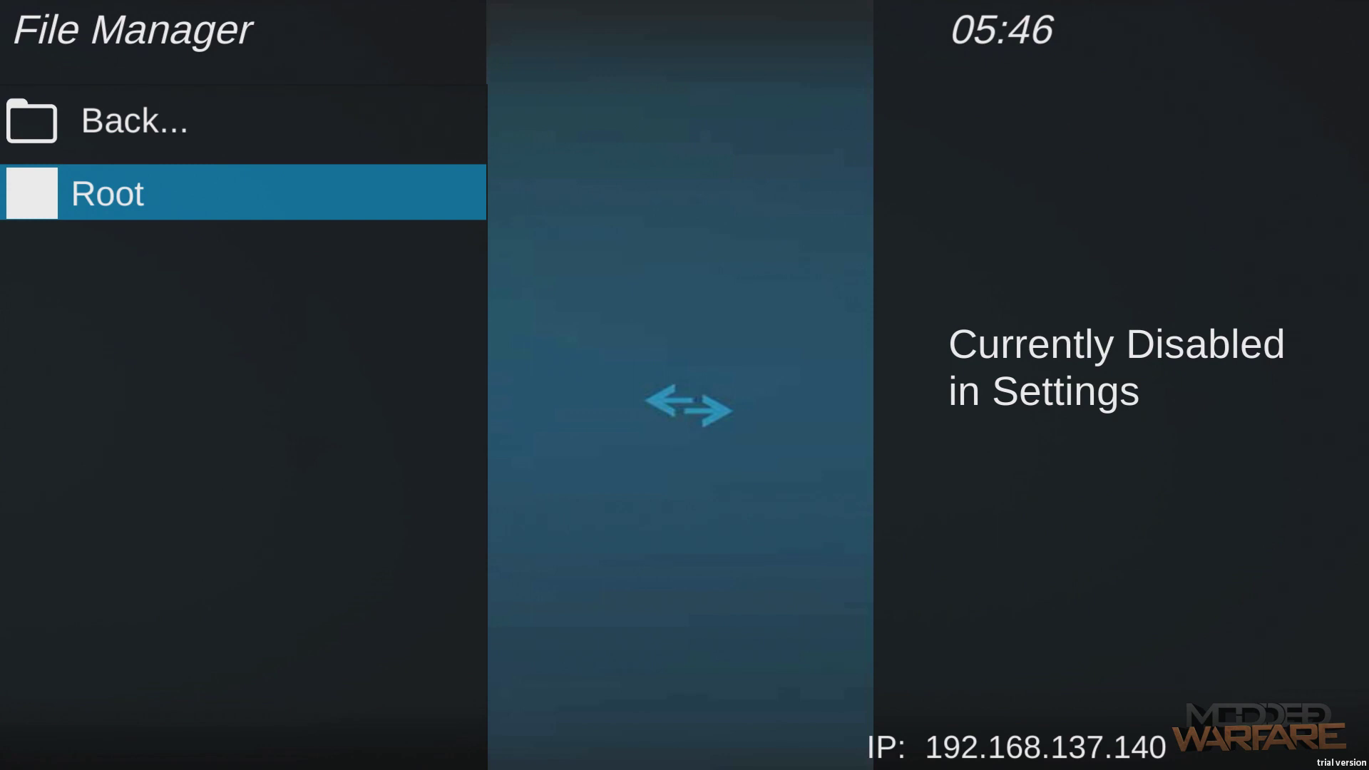
key("Up")
key("Down")
key("Up")
key("Down")
key("Up")
key("Down")
key("Up")
key("Down")
key("Return")
- Look through the folders in the root directory, from adm down to user
key("Down")
key("Down")
key("Down")
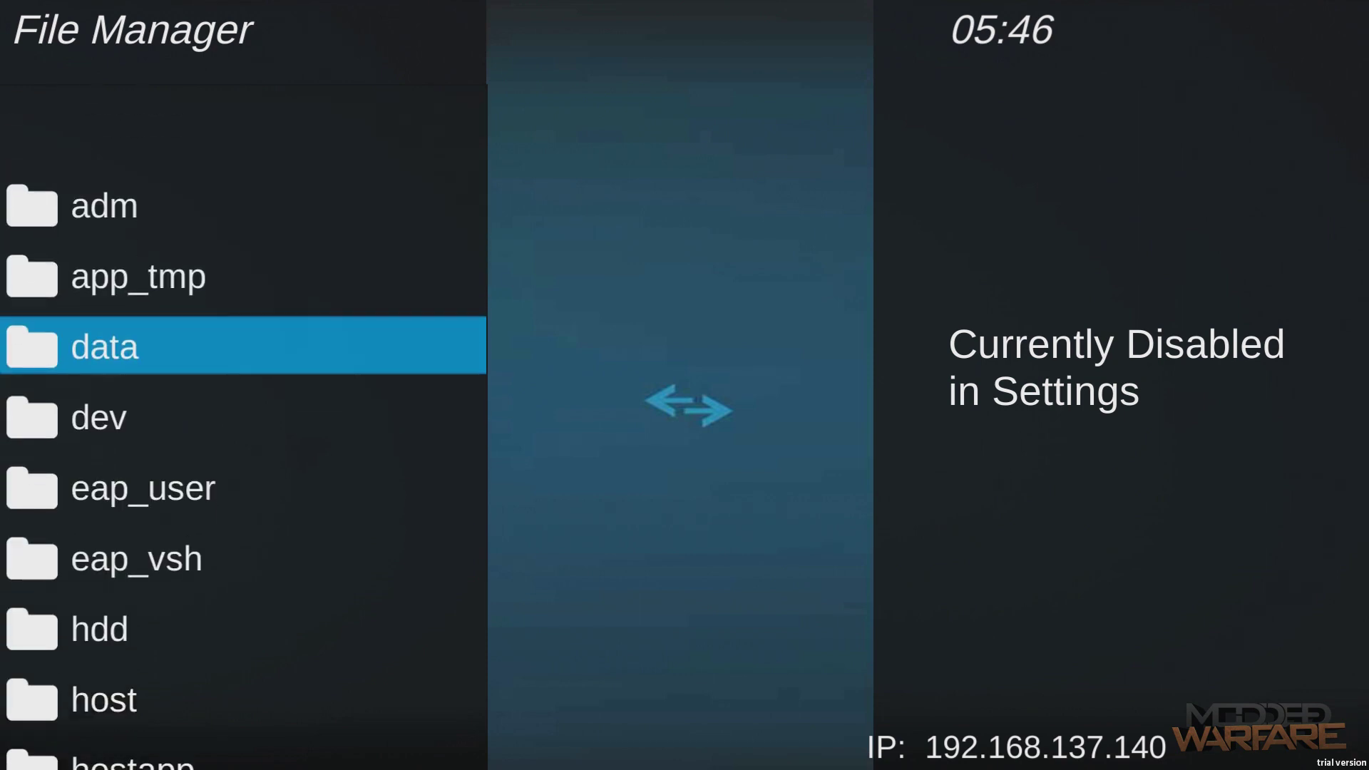
key("Down")
key("Down")
key("Down")
key("Down")
key("Down")
key("Down")
key("Down")
key("Down")
key("Down")
key("Down")
key("Down")
key("Down")
key("Down")
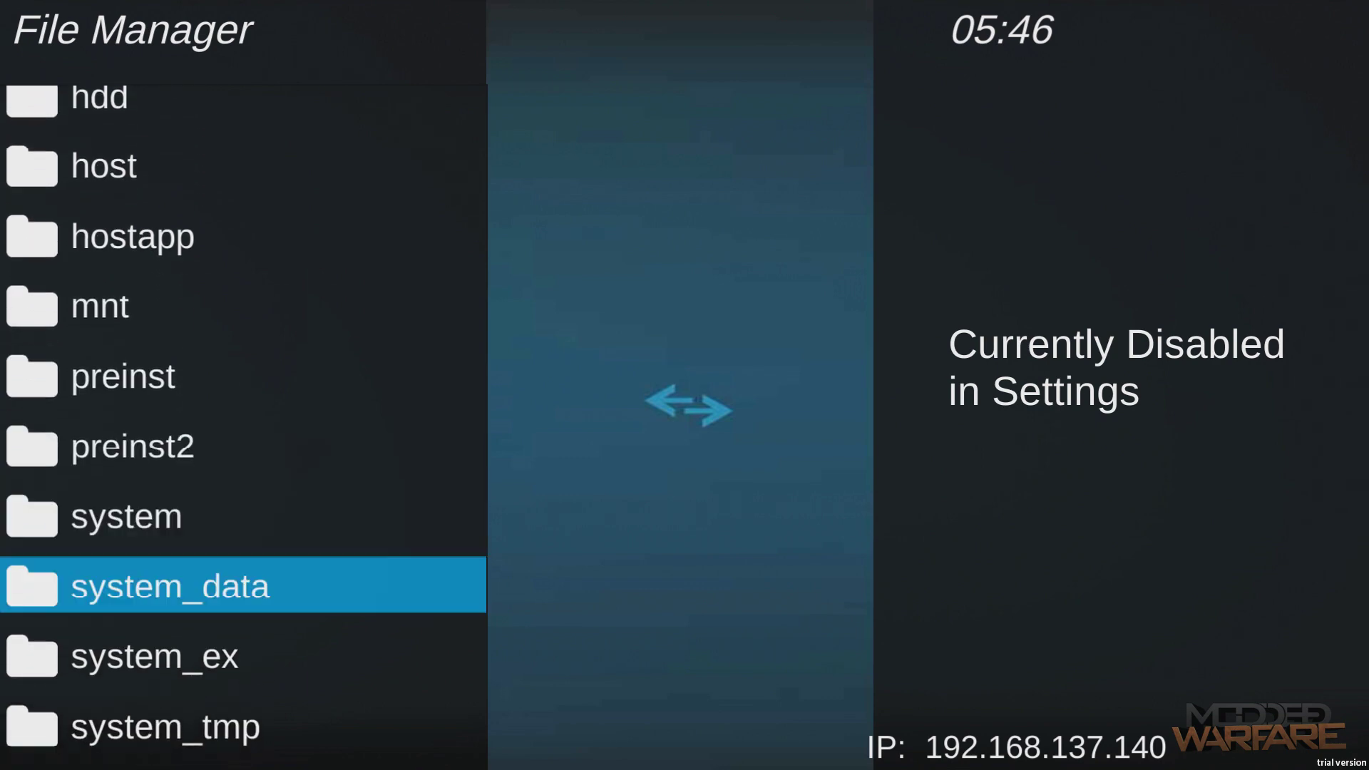
key("Down")
key("Down")
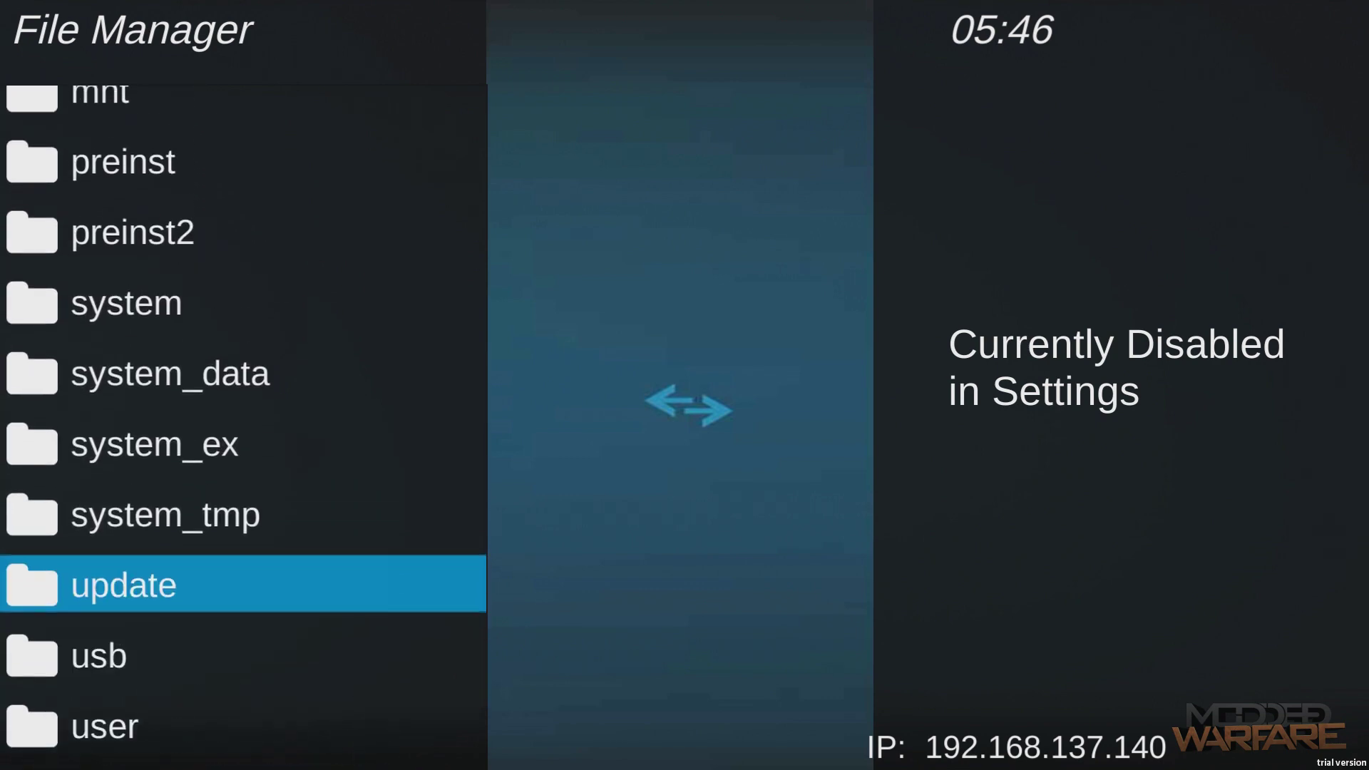
key("Up")
key("Up")
key("Up")
key("Up")
key("Up")
key("Up")
key("Up")
key("Up")
key("Up")
key("Up")
key("Up")
key("Up")
key("Up")
key("Up")
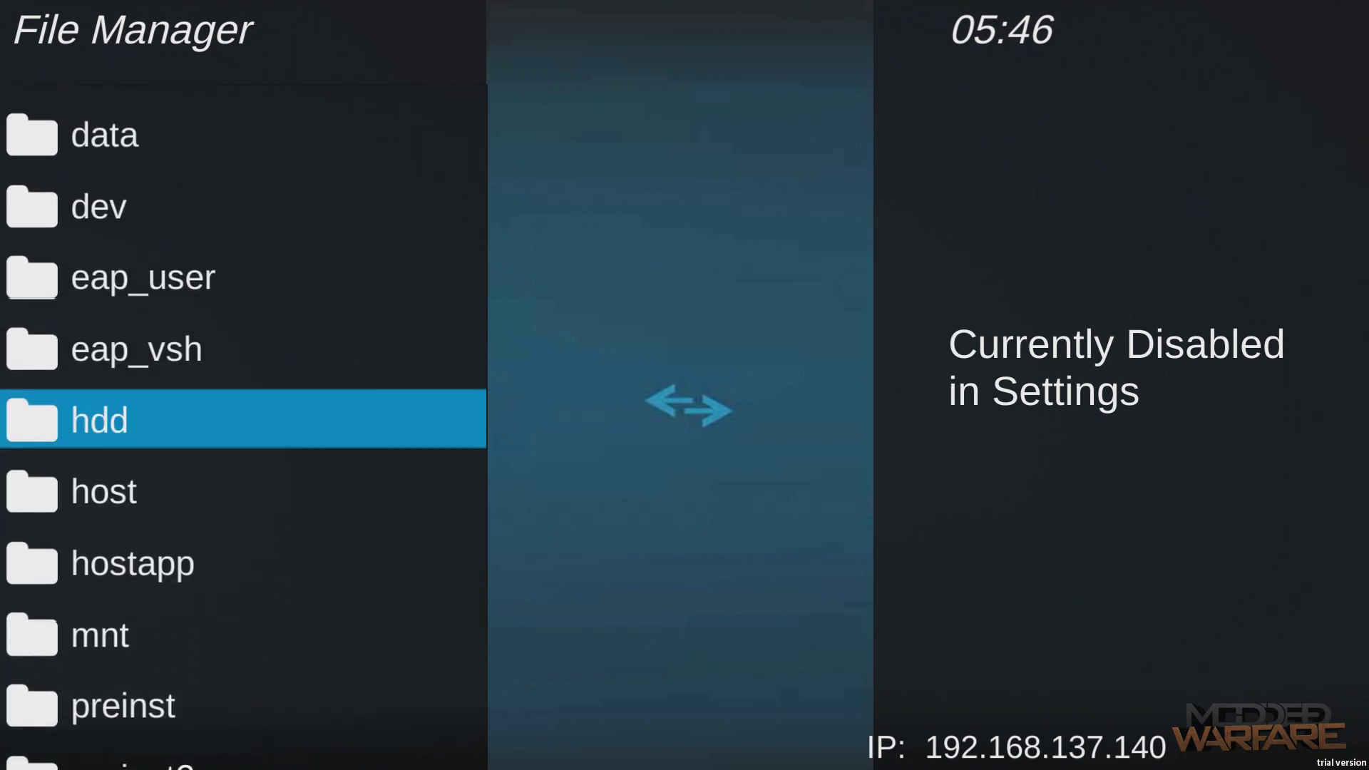
key("Up")
key("Up")
key("Up")
key("Down")
key("Down")
key("Down")
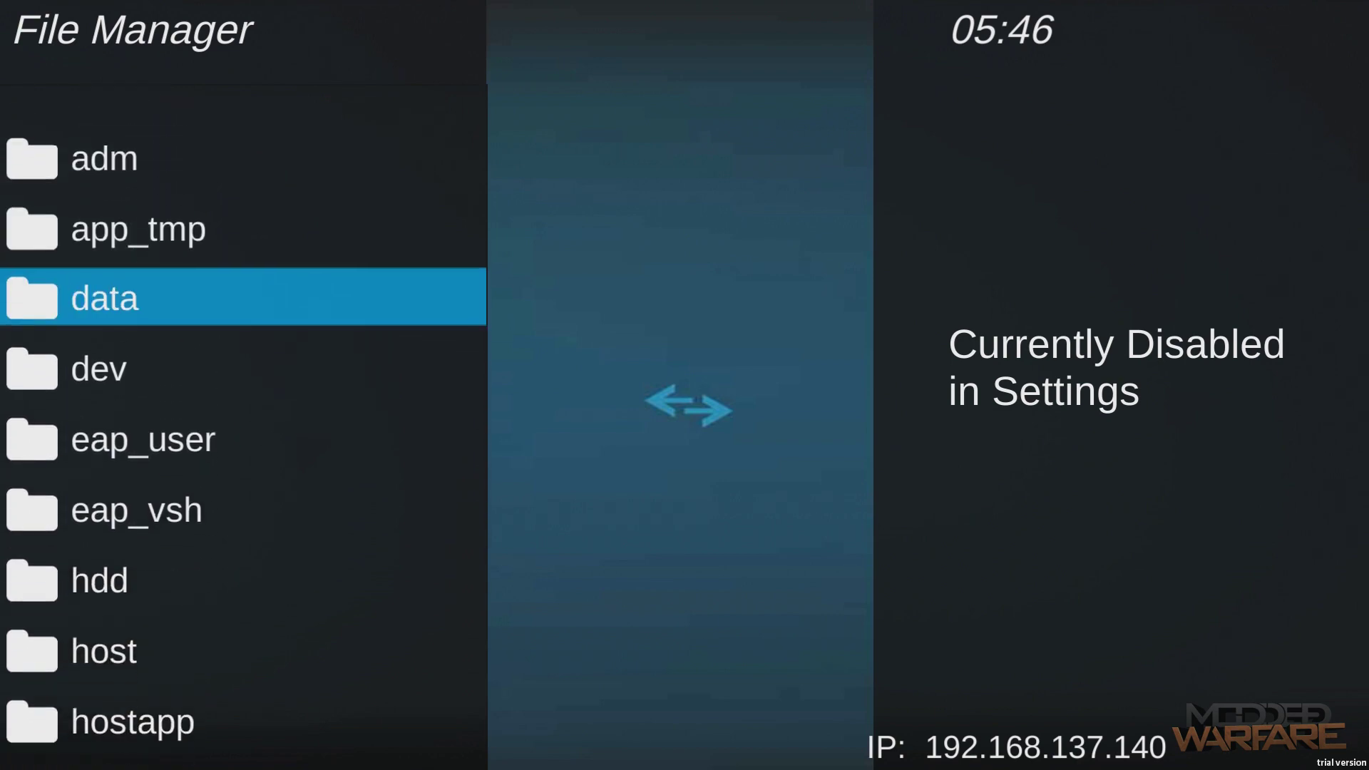
key("Down")
key("Down")
key("Down")
key("Down")
key("Down")
key("Down")
key("Down")
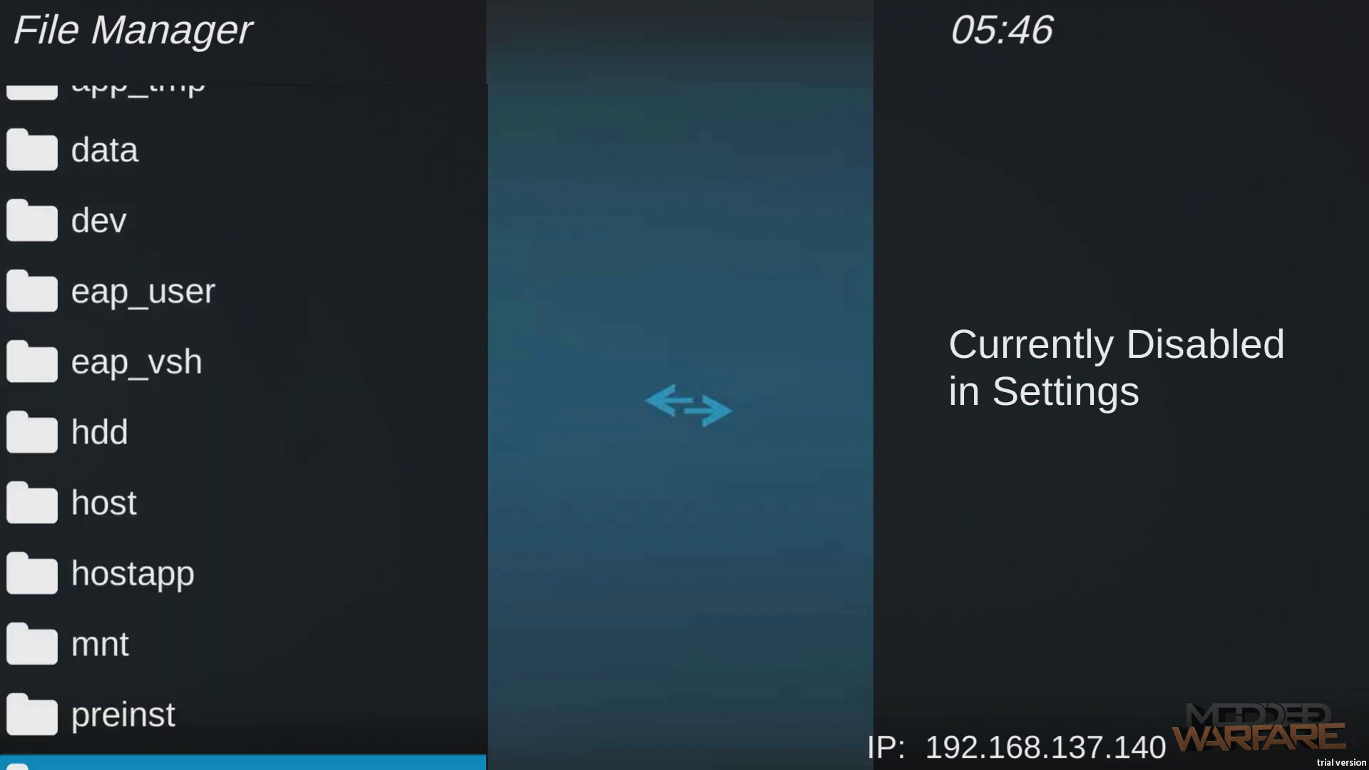
key("Up")
key("Up")
key("Up")
key("Down")
key("Down")
key("Up")
key("Up")
key("Down")
key("Down")
key("Down")
key("Down")
key("Down")
key("Down")
key("Down")
key("Down")
key("Down")
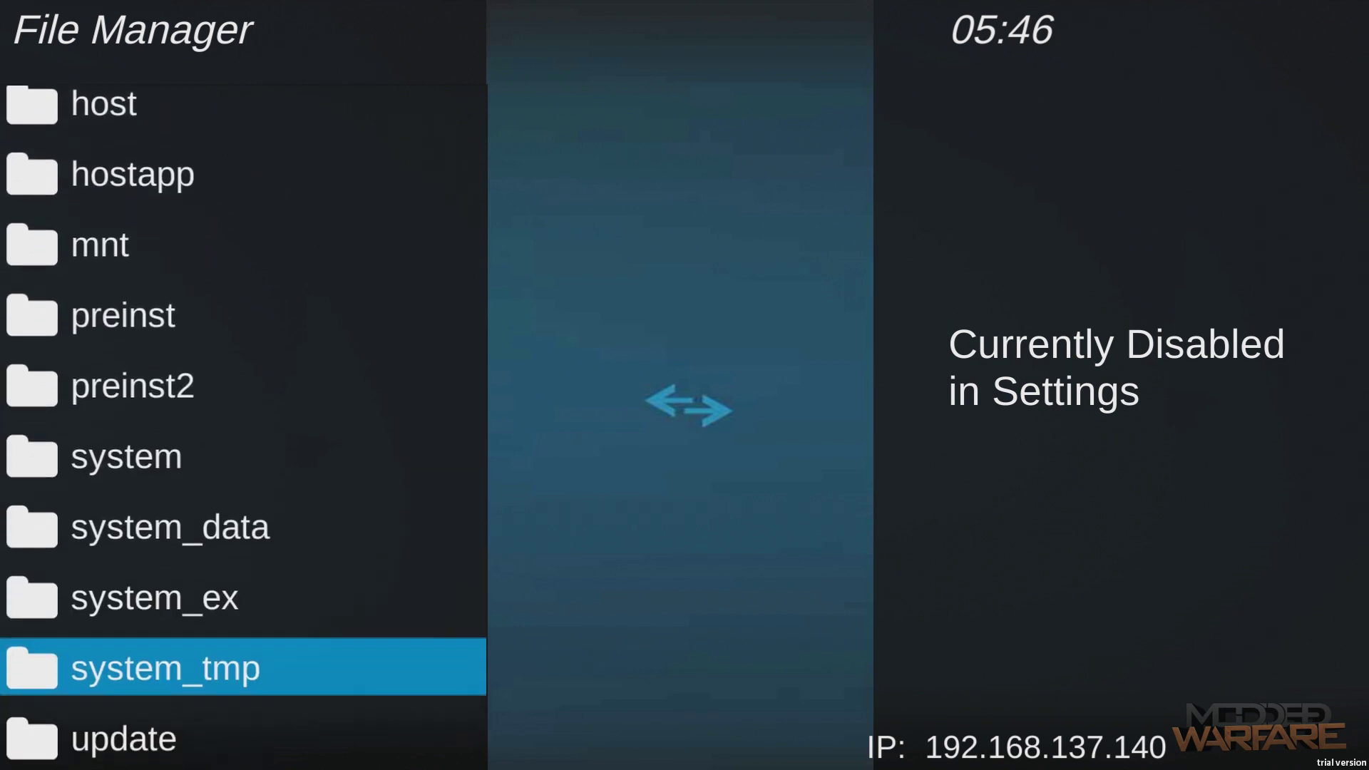
key("Up")
key("Up")
key("Up")
key("Down")
key("Down")
key("Down")
key("Down")
key("Down")
key("Down")
key("Down")
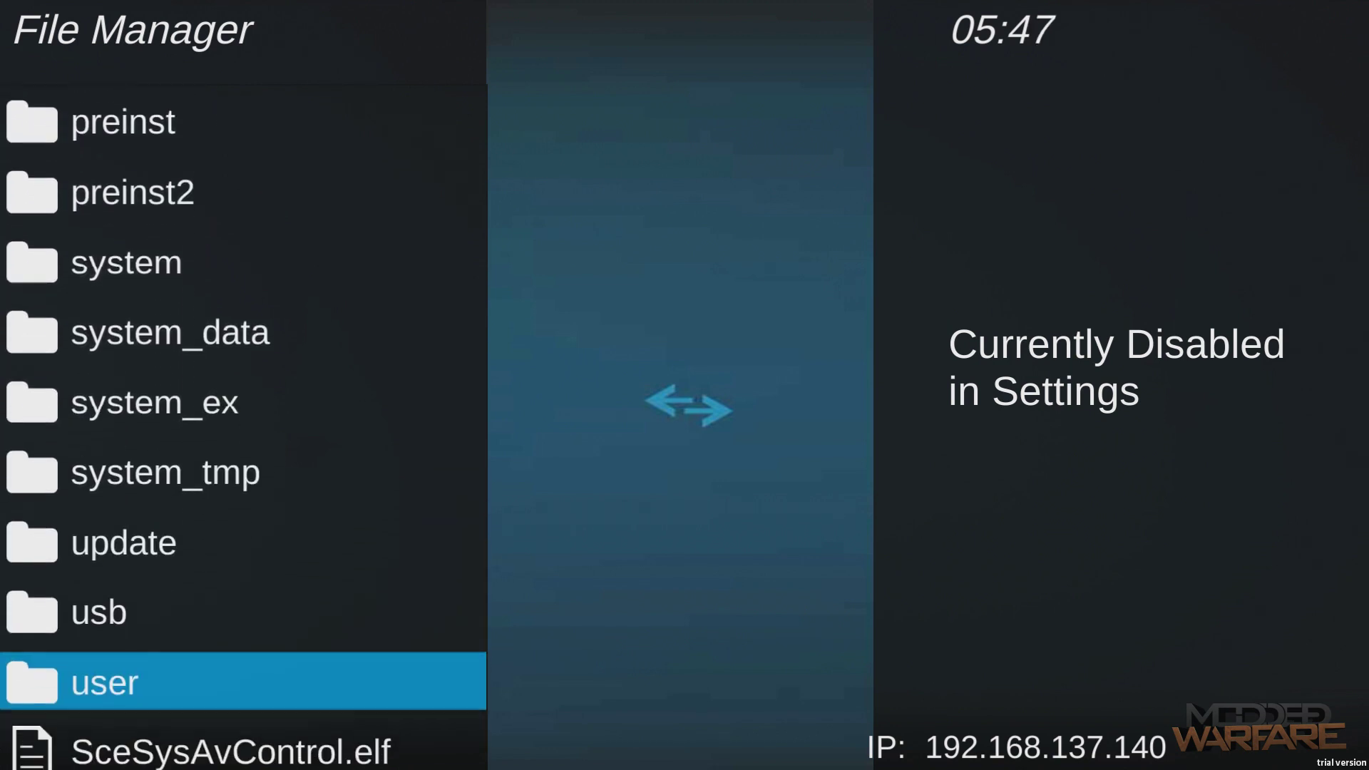
key("Up")
key("Up")
key("Down")
key("Down")
key("Up")
key("Up")
- Open the update folder in the root directory
key("Down")
key("Up")
key("Up")
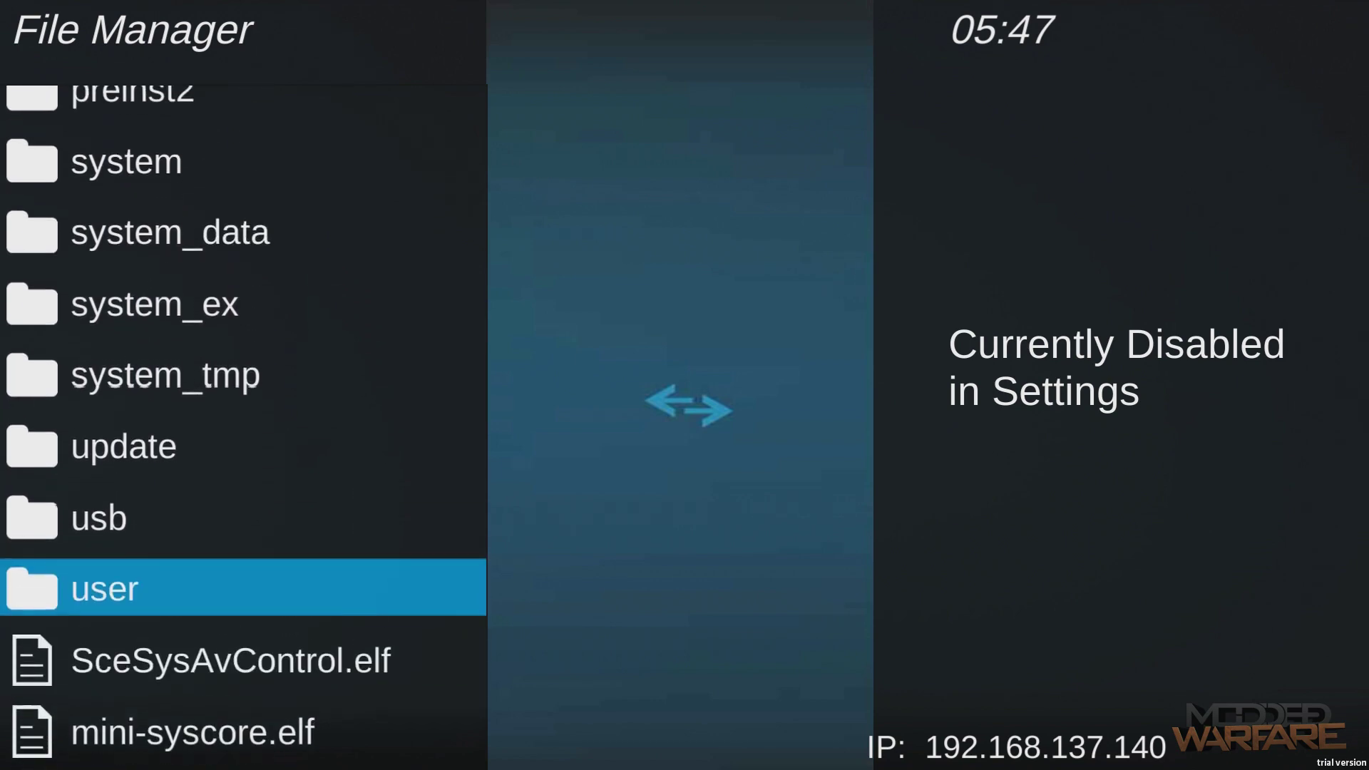
- Look through the update folder's contents and highlight Exception.txt
key("Down")
key("Down")
key("Up")
key("Up")
key("Up")
key("Up")
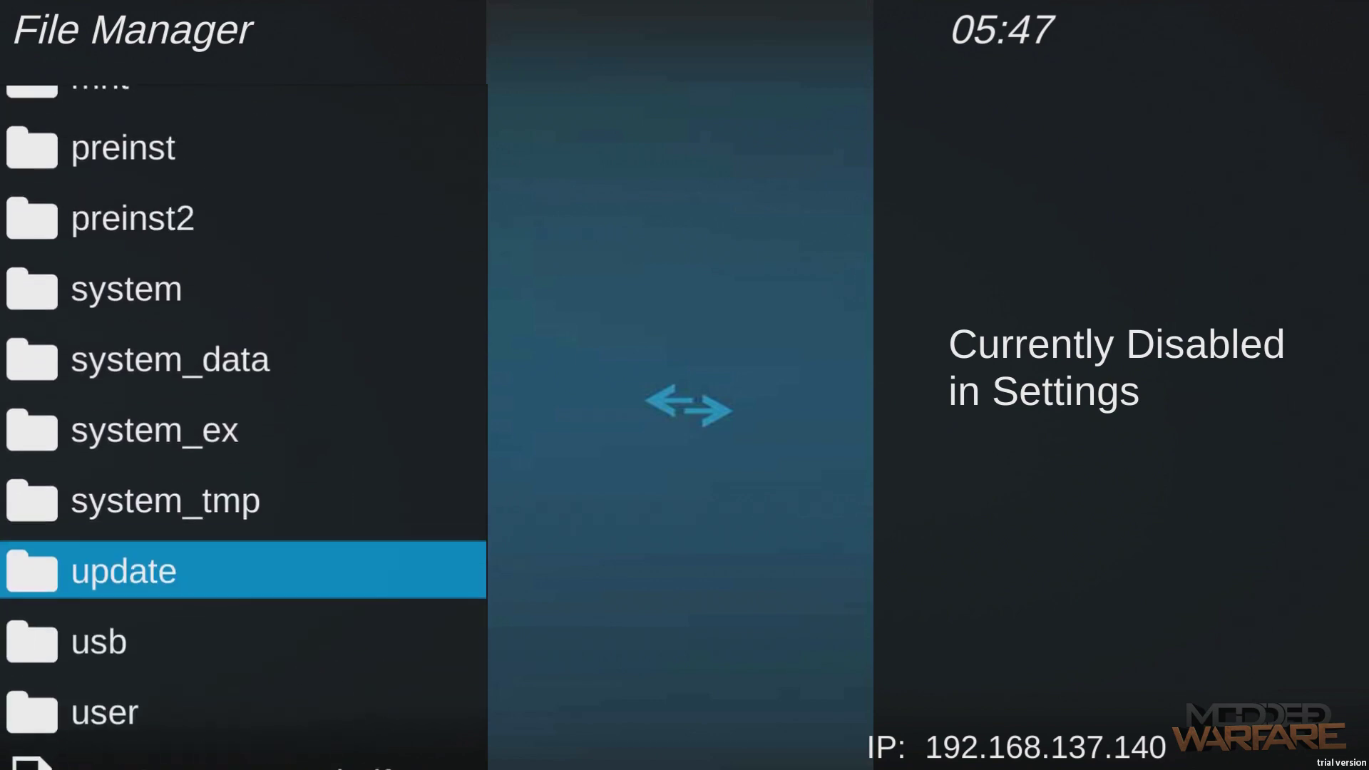
key("Return")
key("Down")
key("Up")
key("Up")
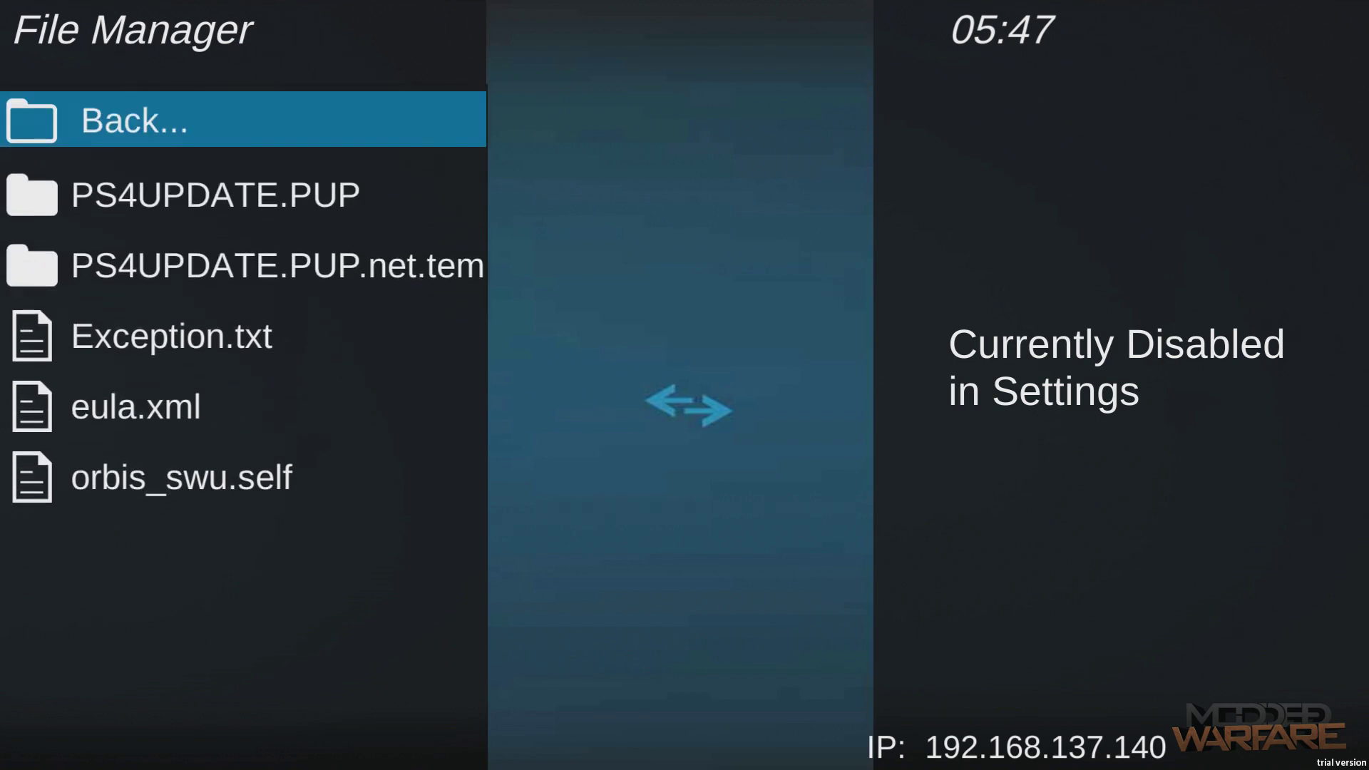
key("Down")
key("Up")
key("Down")
key("Down")
key("Down")
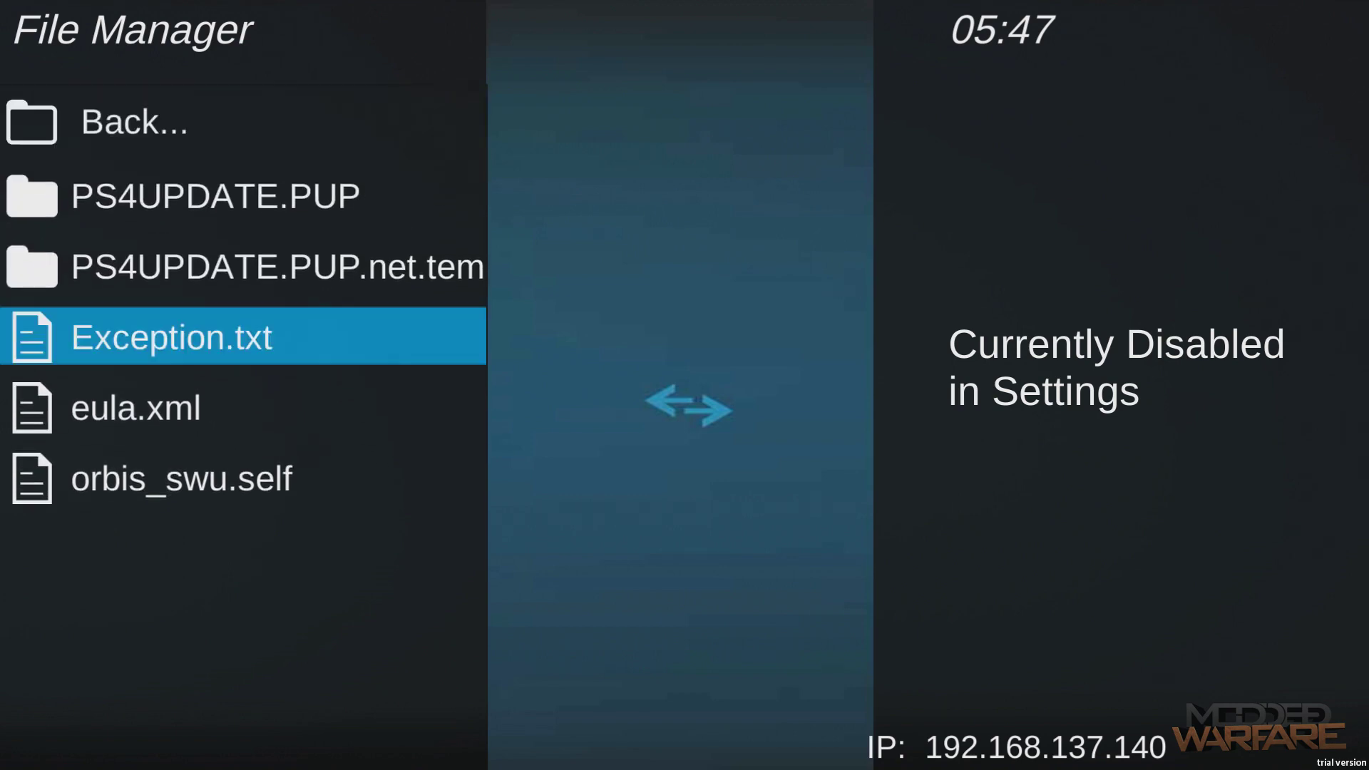
- Bring up the file actions for Exception.txt and review Create, Delete, Copy, Cut and Paste without applying any
key("Return")
key("Up")
key("Down")
key("Down")
key("Down")
key("Up")
key("Up")
key("Up")
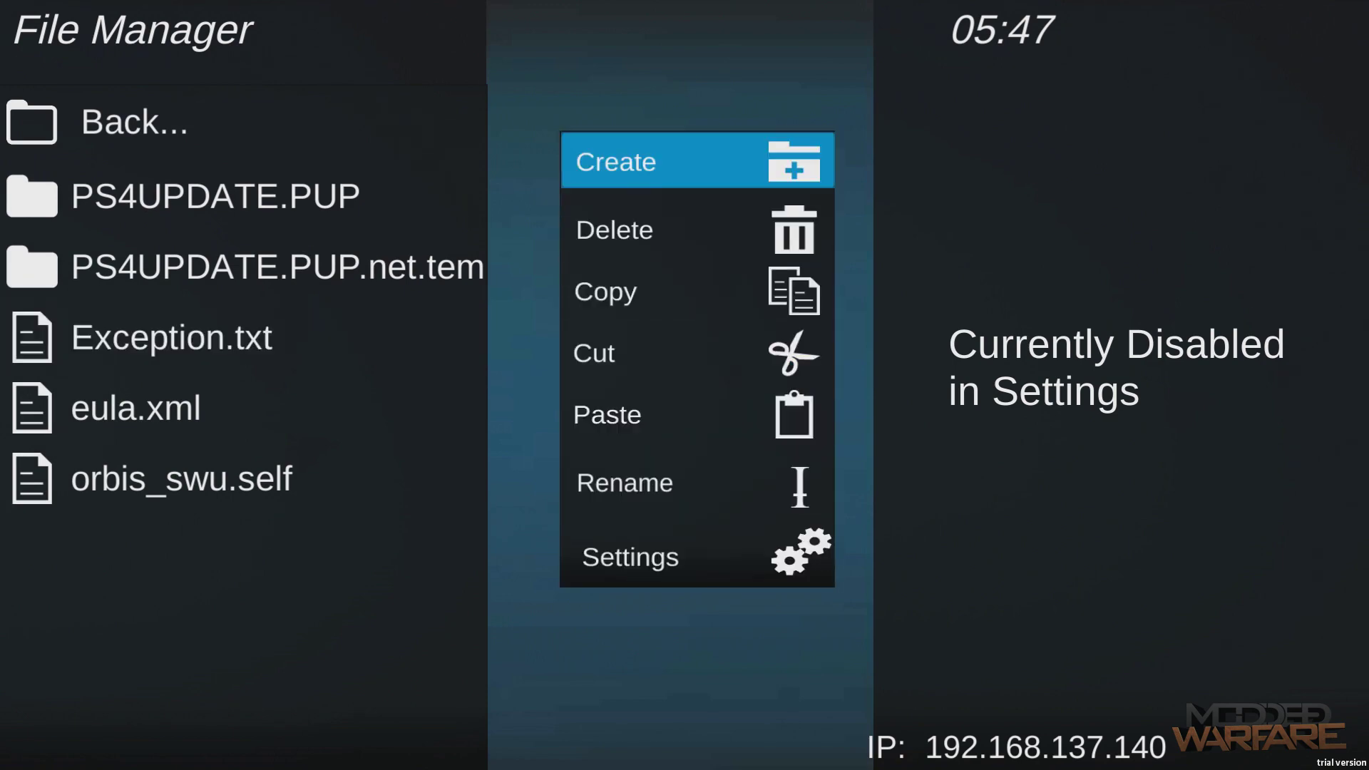
key("Down")
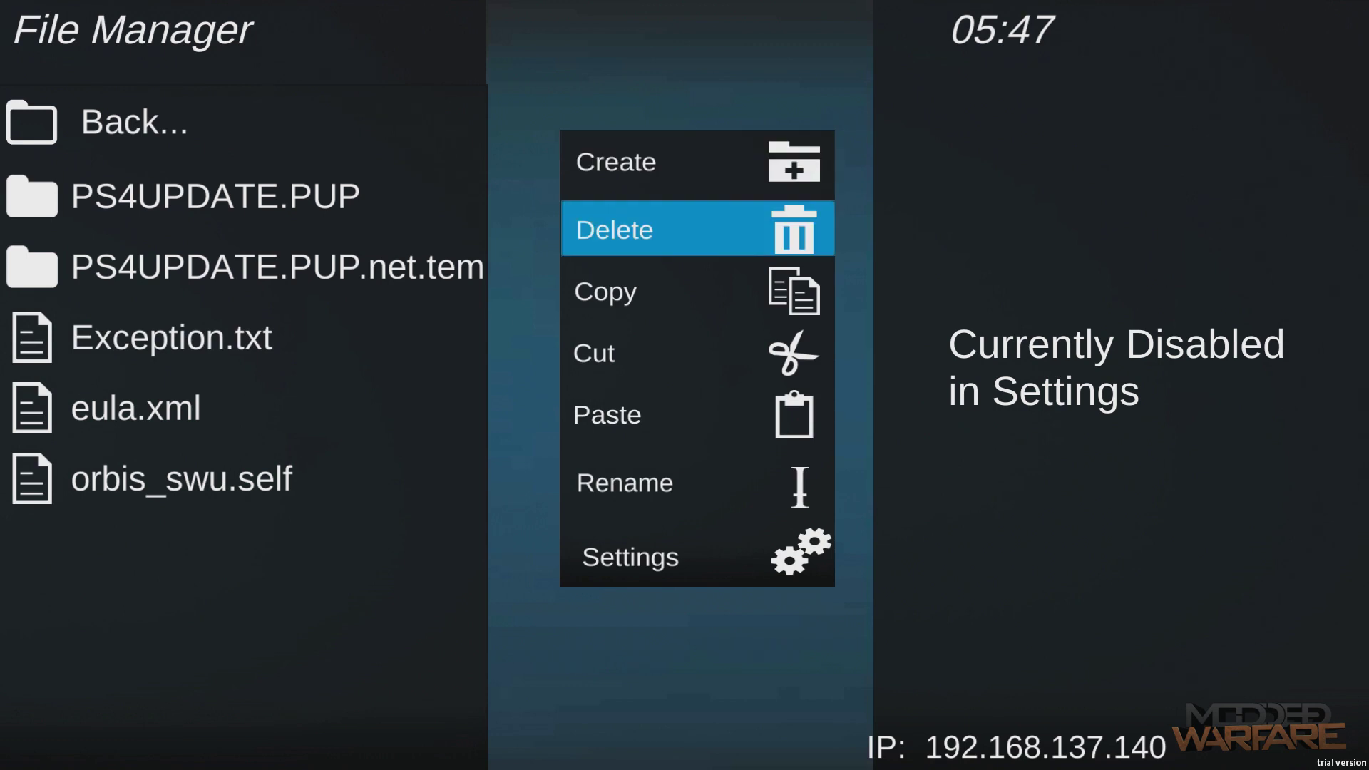
key("Down")
key("Up")
key("Down")
key("Up")
key("Down")
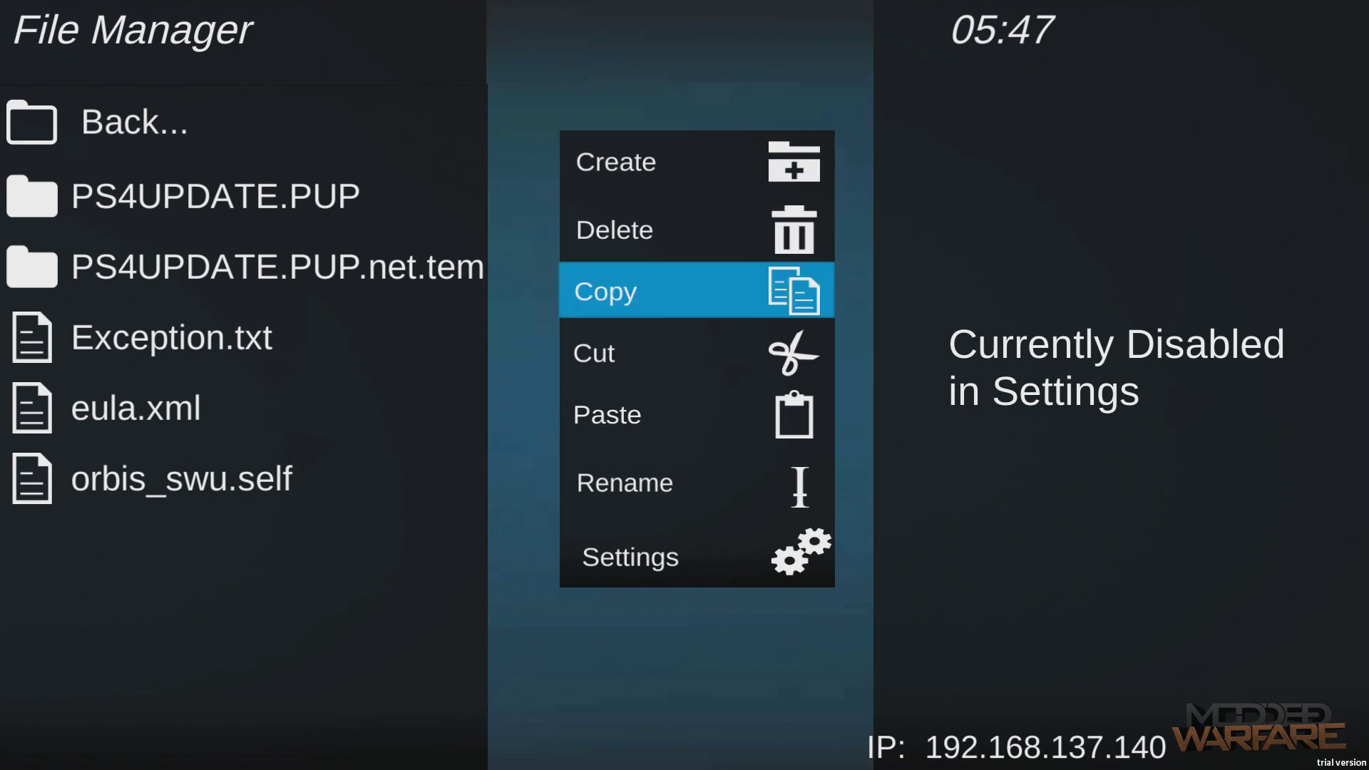
key("Down")
key("Up")
key("Down")
- Open the file manager's settings, examine Unsafe Partition R/W and FTP Auto-Load, and return to the update folder's file list
key("Down")
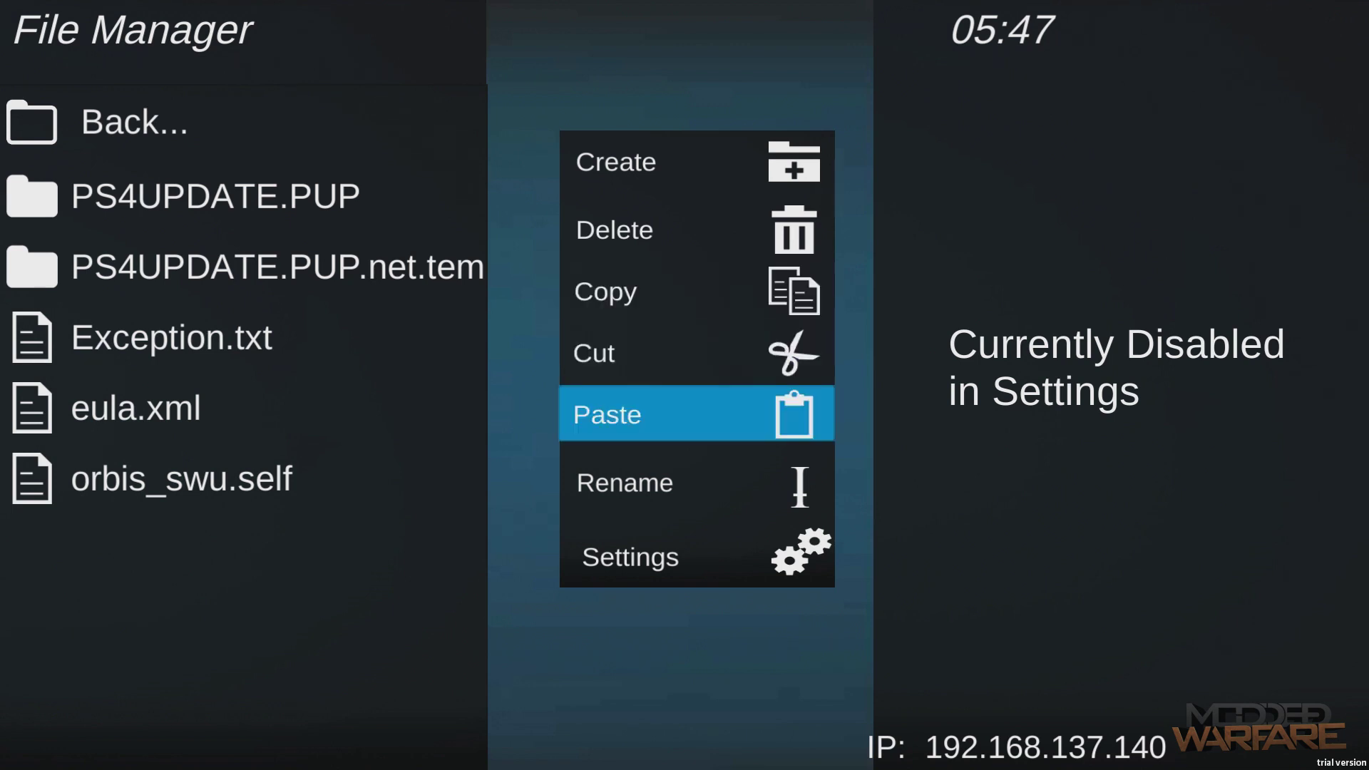
key("Down")
key("Down")
key("Up")
key("Down")
key("Return")
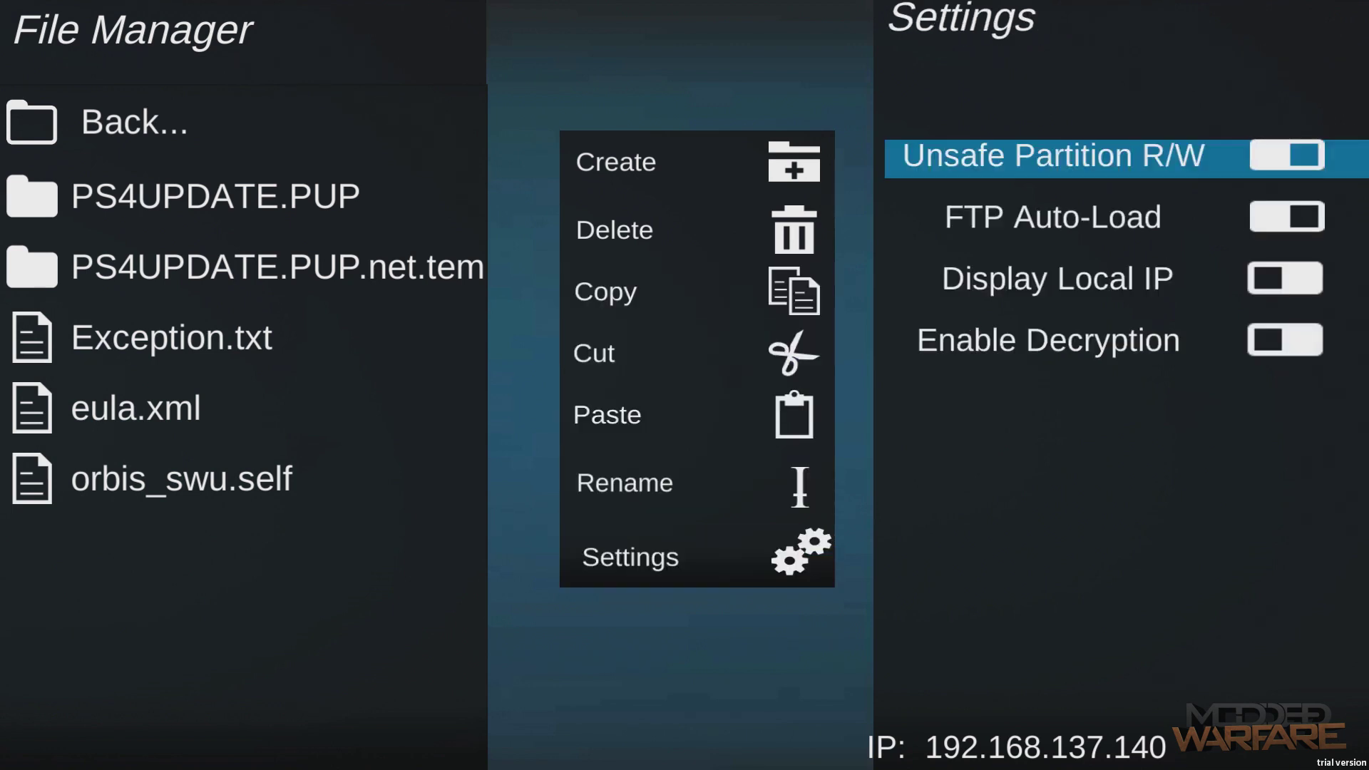
key("Down")
key("Up")
key("Down")
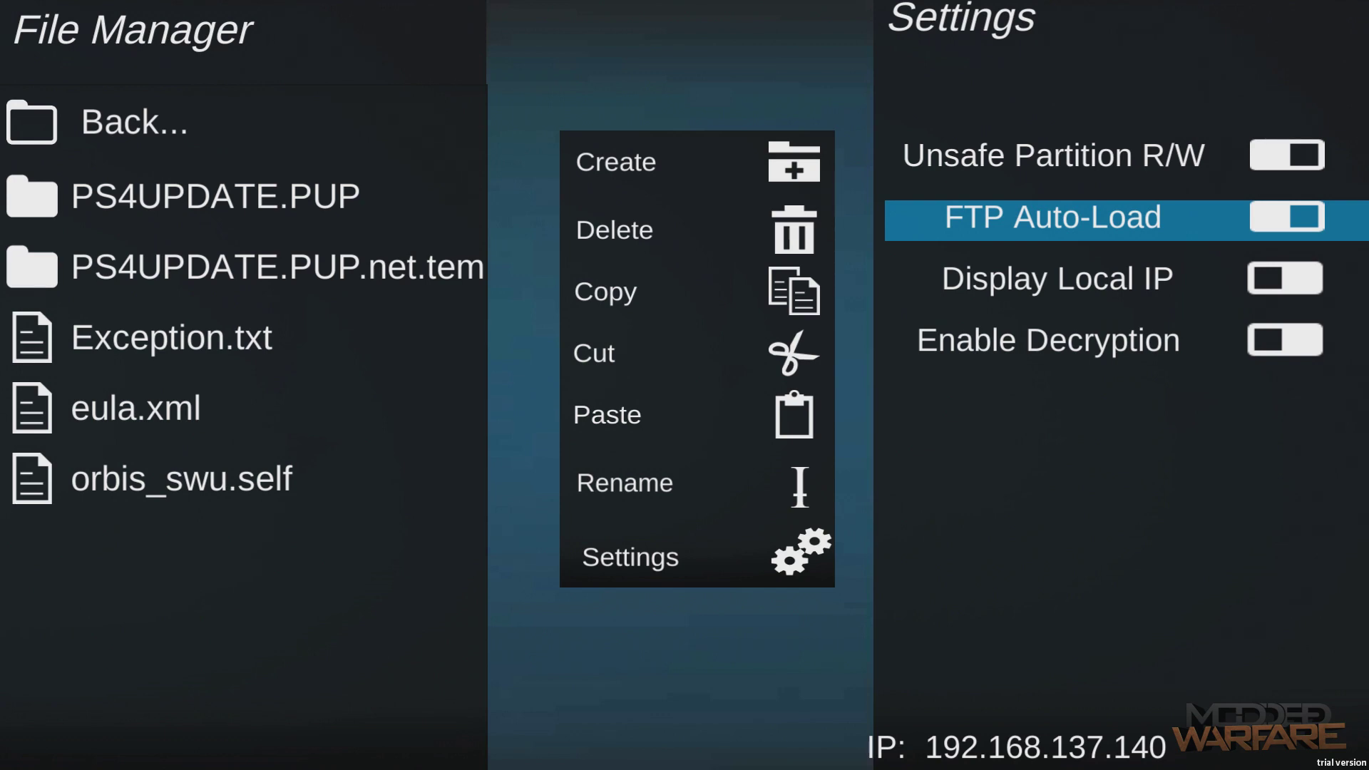
key("Escape")
key("Down")
key("Down")
key("Return")
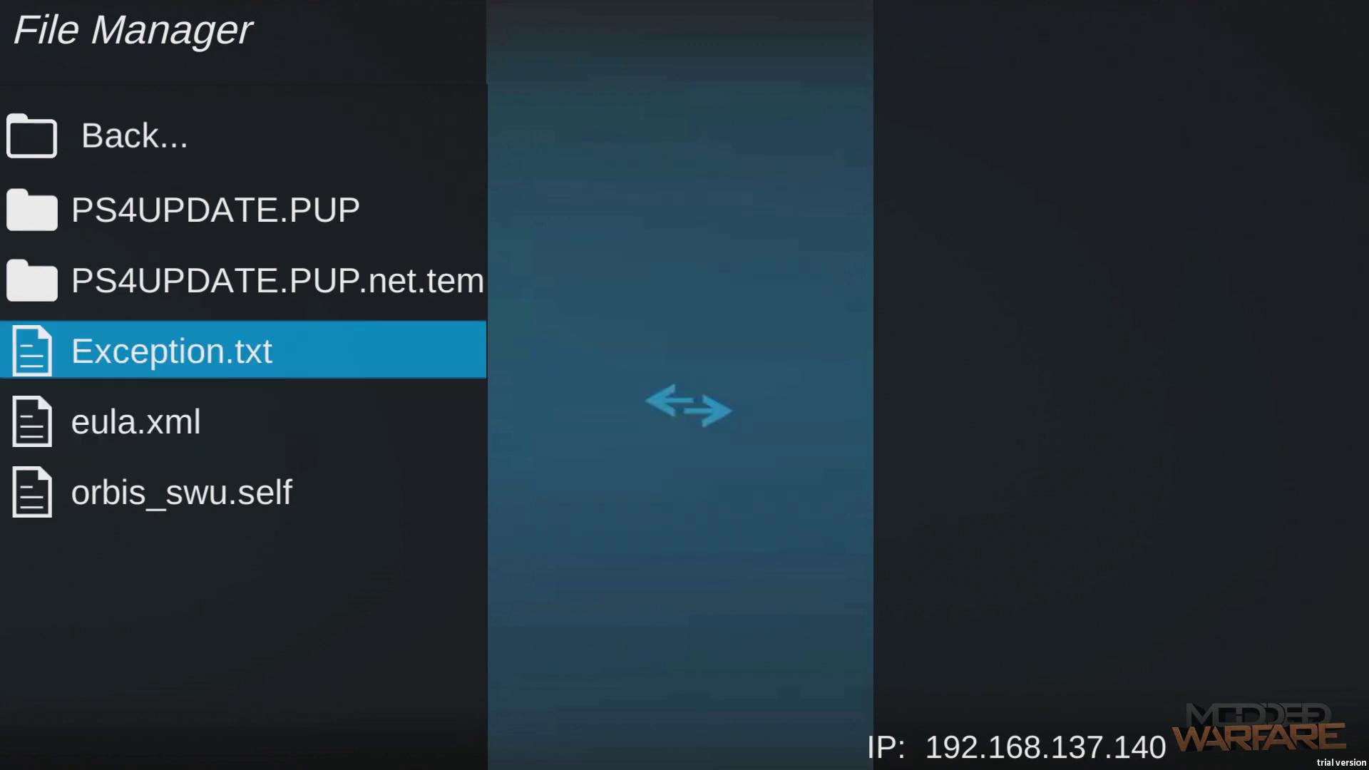
- Bring up the file actions again and open the Create File or Folder dialog in the update folder
key("Menu")
key("Down")
key("Down")
key("Down")
key("Up")
key("Up")
- Replace the placeholder name with Test.txt and create it as a new file in the update folder
key("Up")
key("Up")
key("Return")
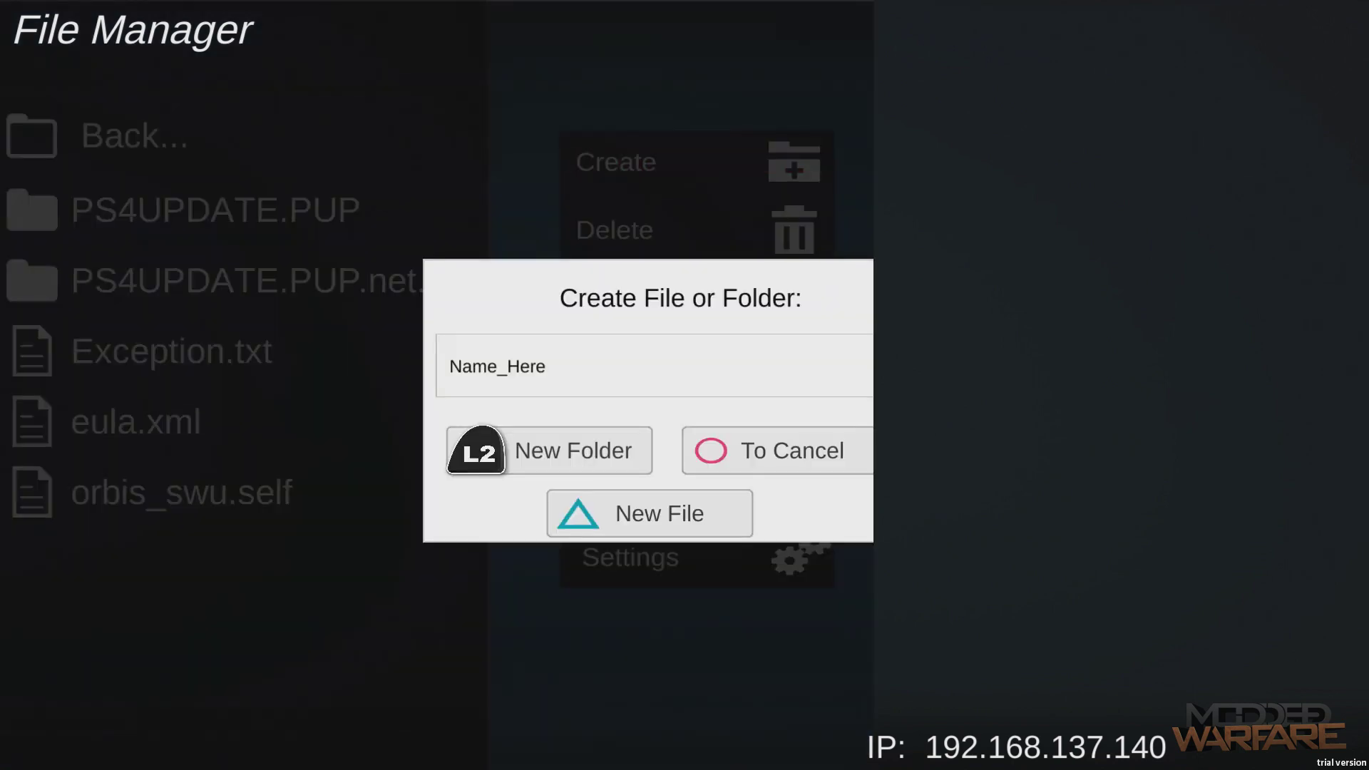
key("Return")
key("BackSpace")
key("BackSpace")
key("BackSpace")
key("BackSpace")
key("BackSpace")
key("BackSpace")
key("BackSpace")
key("BackSpace")
key("BackSpace")
key("Up")
key("Right")
key("Left")
key("Return")
key("Left")
key("Left")
key("Return")
key("Down")
key("Left")
key("Return")
key("Right")
key("Right")
key("Right")
key("Up")
key("Return")
key("Down")
key("Down")
key("Left")
key("Right")
key("Right")
key("Right")
key("Right")
key("Right")
key("Return")
key("Left")
key("Left")
key("Up")
key("Up")
key("Left")
key("shift")
key("Return")
key("Down")
key("Down")
key("Left")
key("Left")
key("Left")
key("Return")
key("Right")
key("Right")
key("Right")
key("Up")
key("Up")
key("Return")
key("Down")
key("Right")
key("Right")
key("Return")
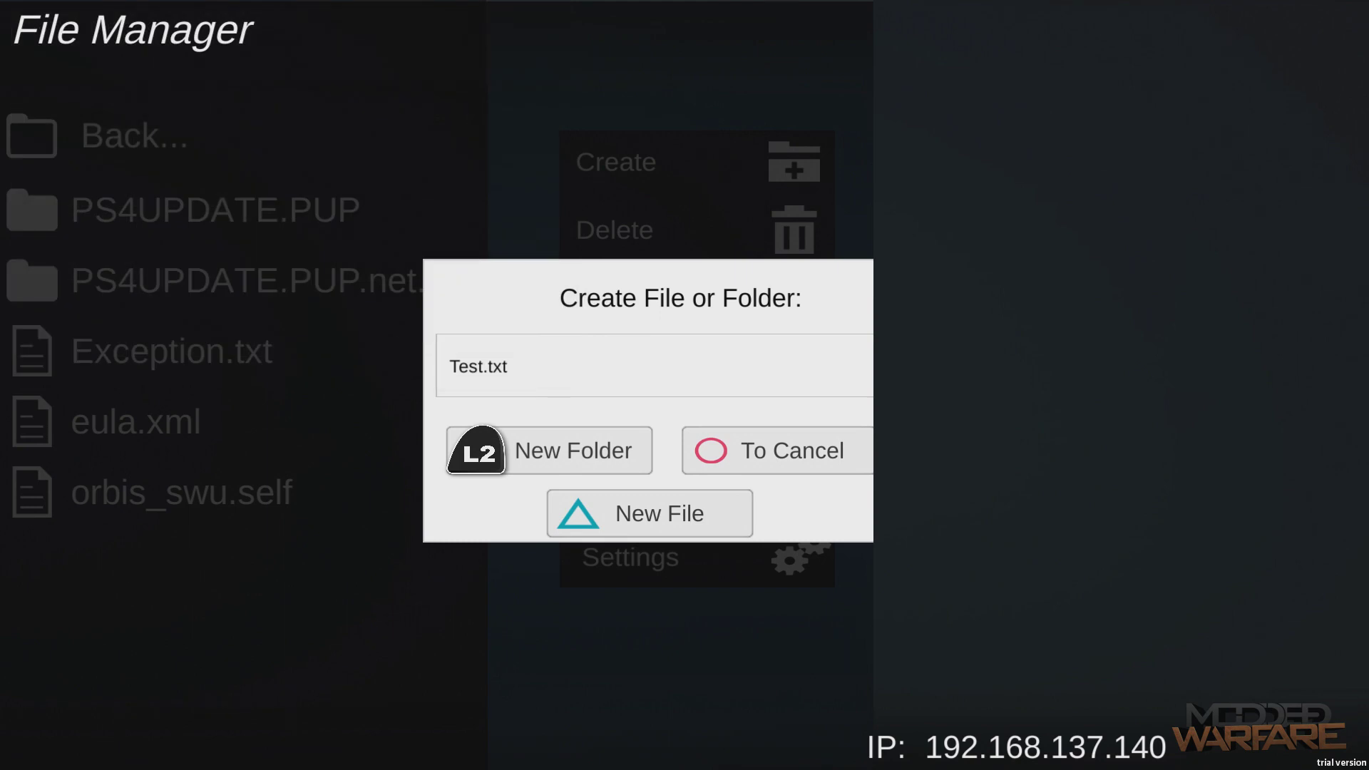
key("Return")
key("Down")
key("Left")
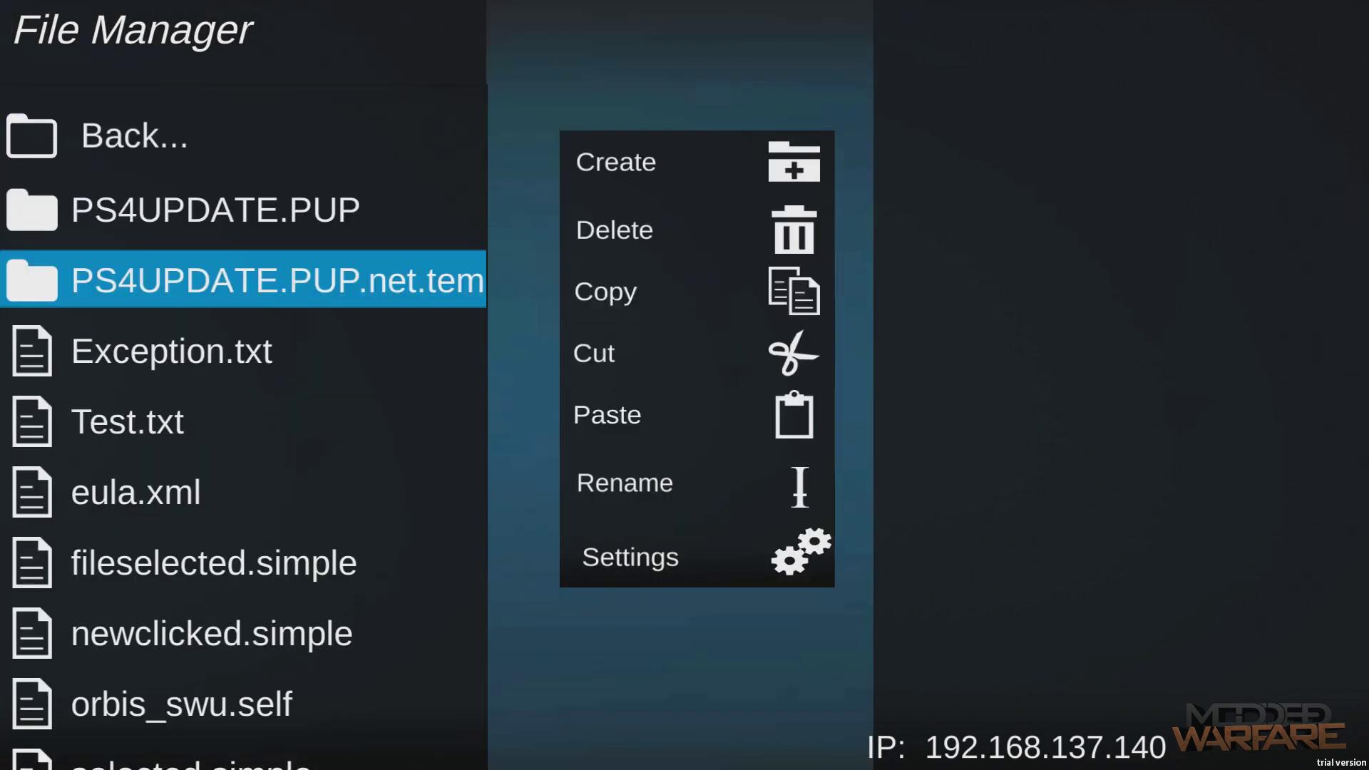
- Look through the update folder's file list, including Test.txt and the extra .simple entries
key("Down")
key("Down")
key("Down")
key("Up")
key("Down")
key("Down")
key("Down")
key("Up")
key("Up")
key("Up")
key("Up")
key("Up")
key("Up")
key("Up")
- Go back to the root directory and reopen the update folder to reload its file list
key("Return")
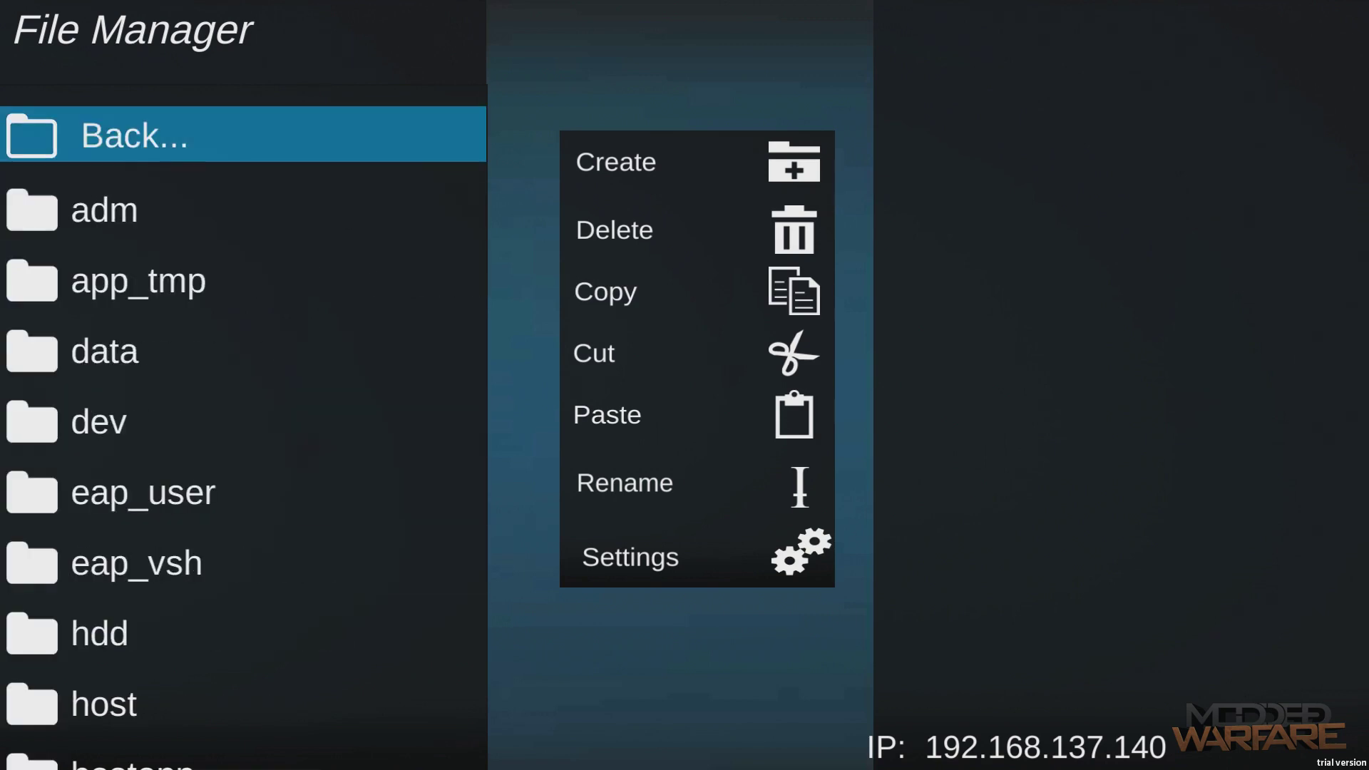
key("Down")
key("Down")
key("Down")
key("Down")
key("Down")
key("Down")
key("Down")
key("Down")
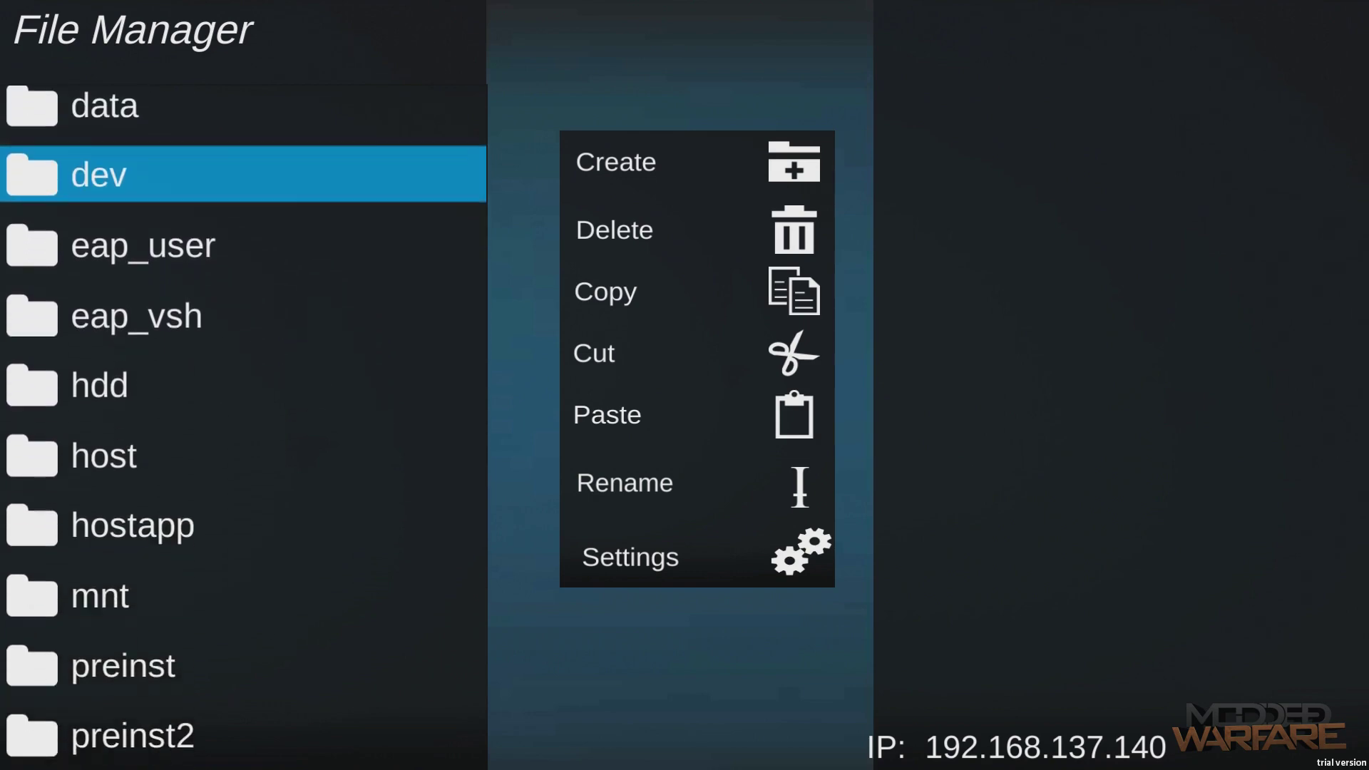
key("Down")
key("Down")
key("Down")
key("Down")
key("Down")
key("Down")
key("Down")
key("Down")
key("Down")
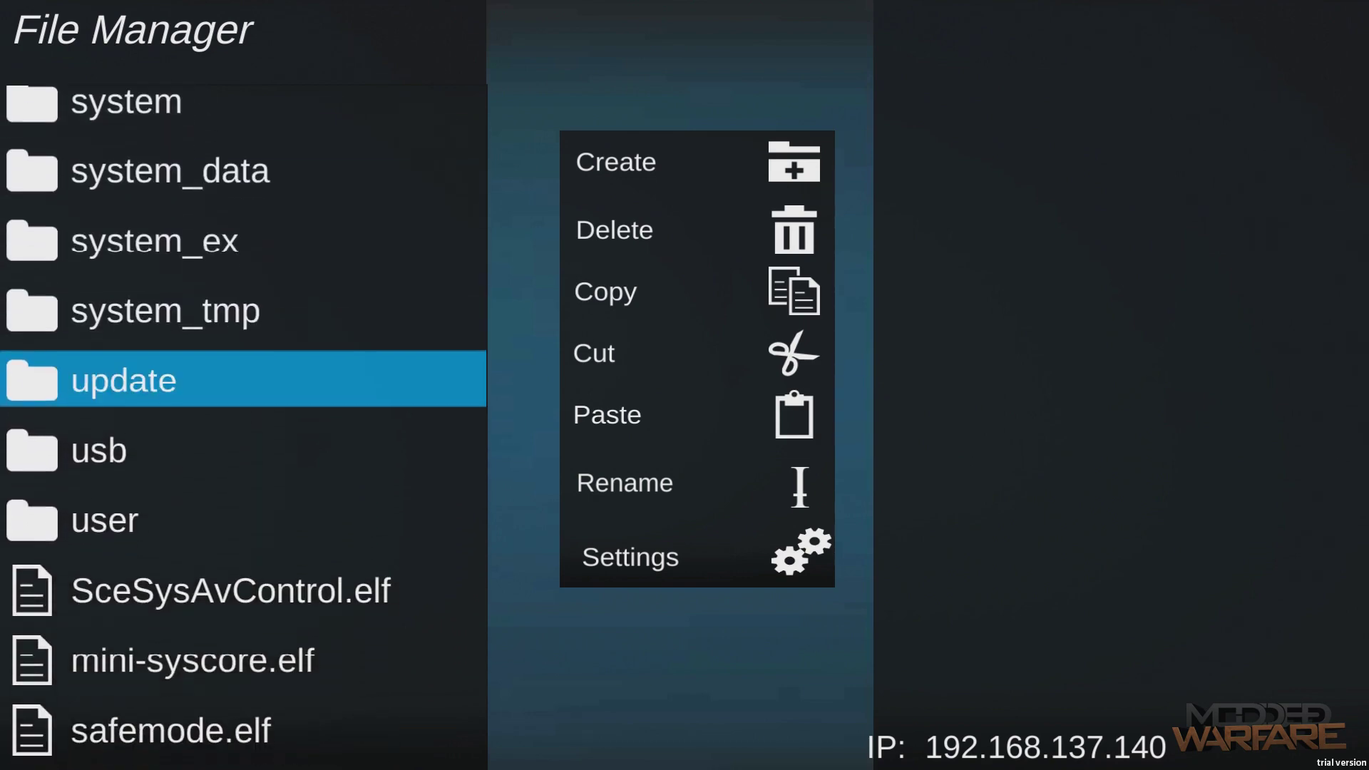
key("Return")
- Examine the reloaded update folder listing around Exception.txt and Test.txt, and close the file actions
key("Down")
key("Down")
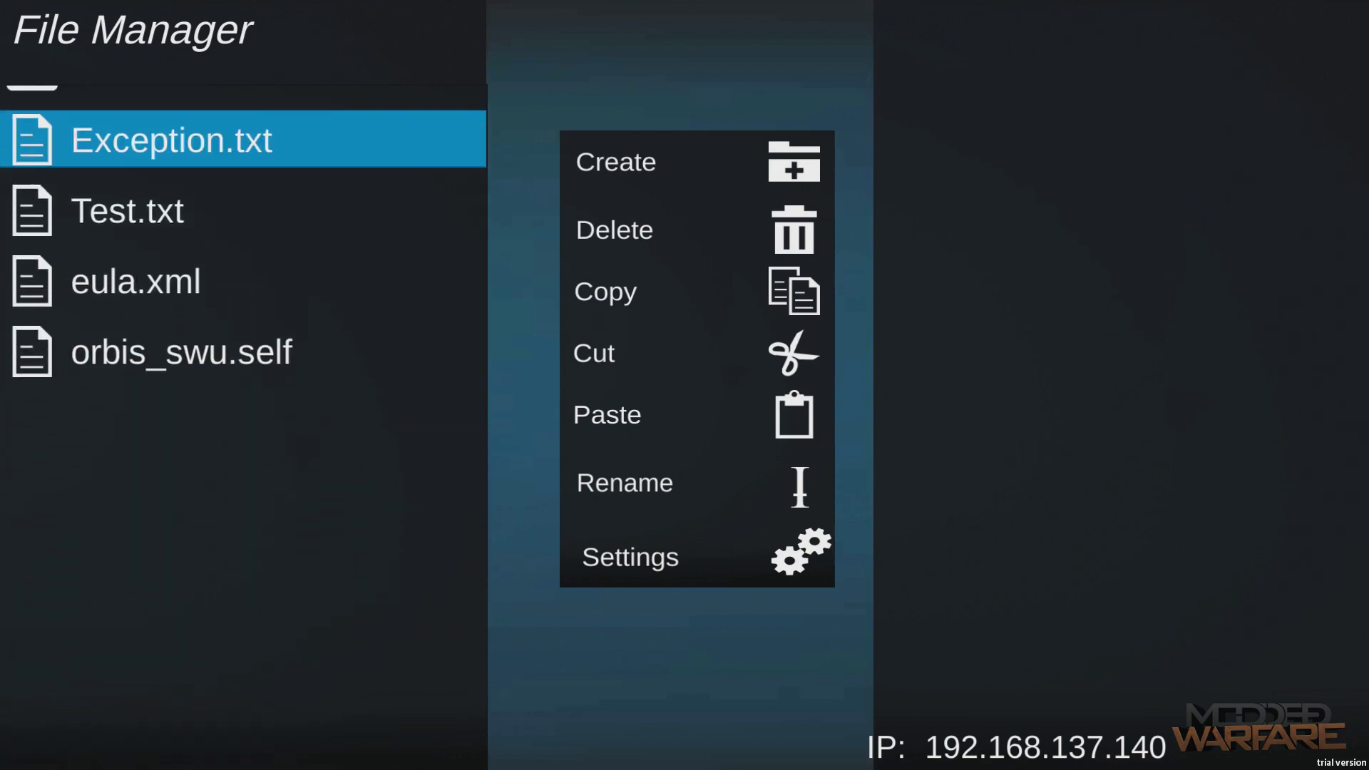
key("Up")
key("Up")
key("Down")
key("Down")
key("Down")
key("Down")
key("Up")
key("Down")
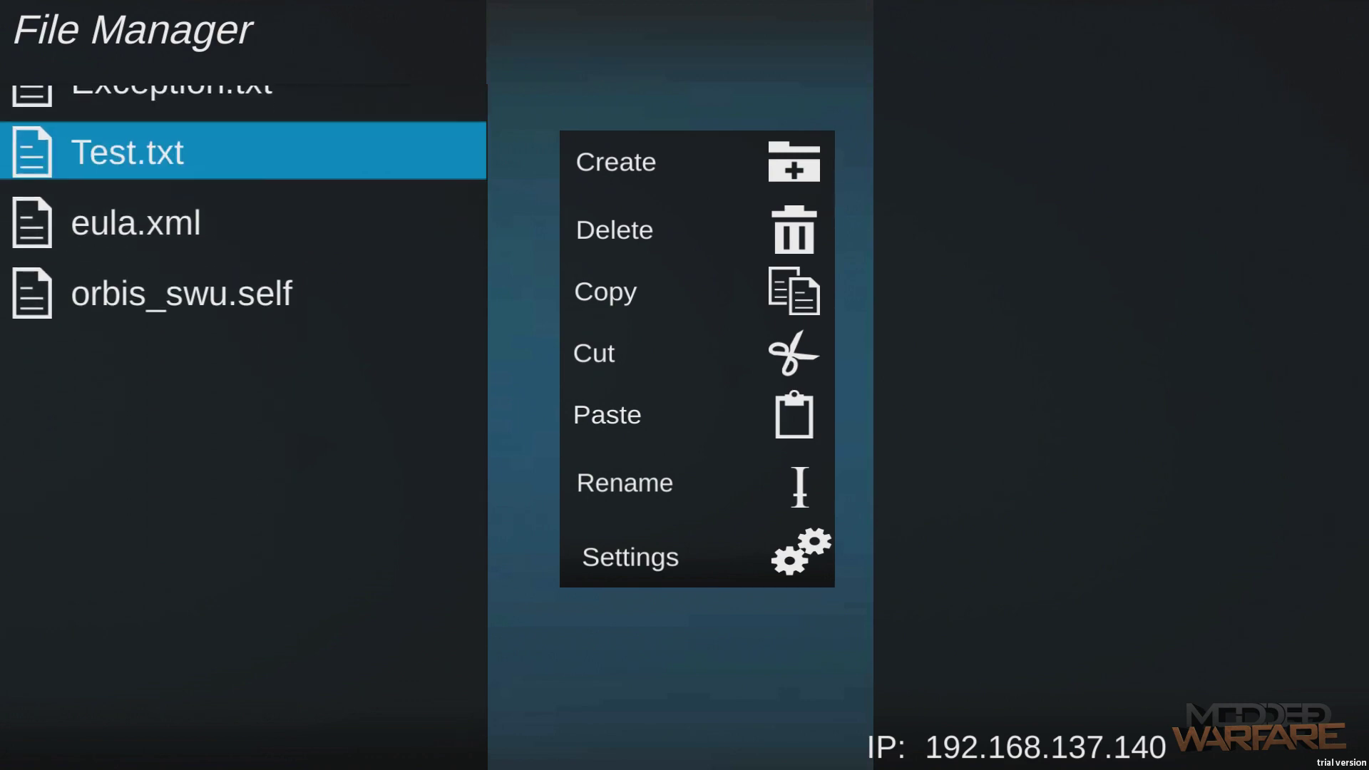
key("Up")
key("Down")
key("Up")
key("Up")
key("Up")
key("Up")
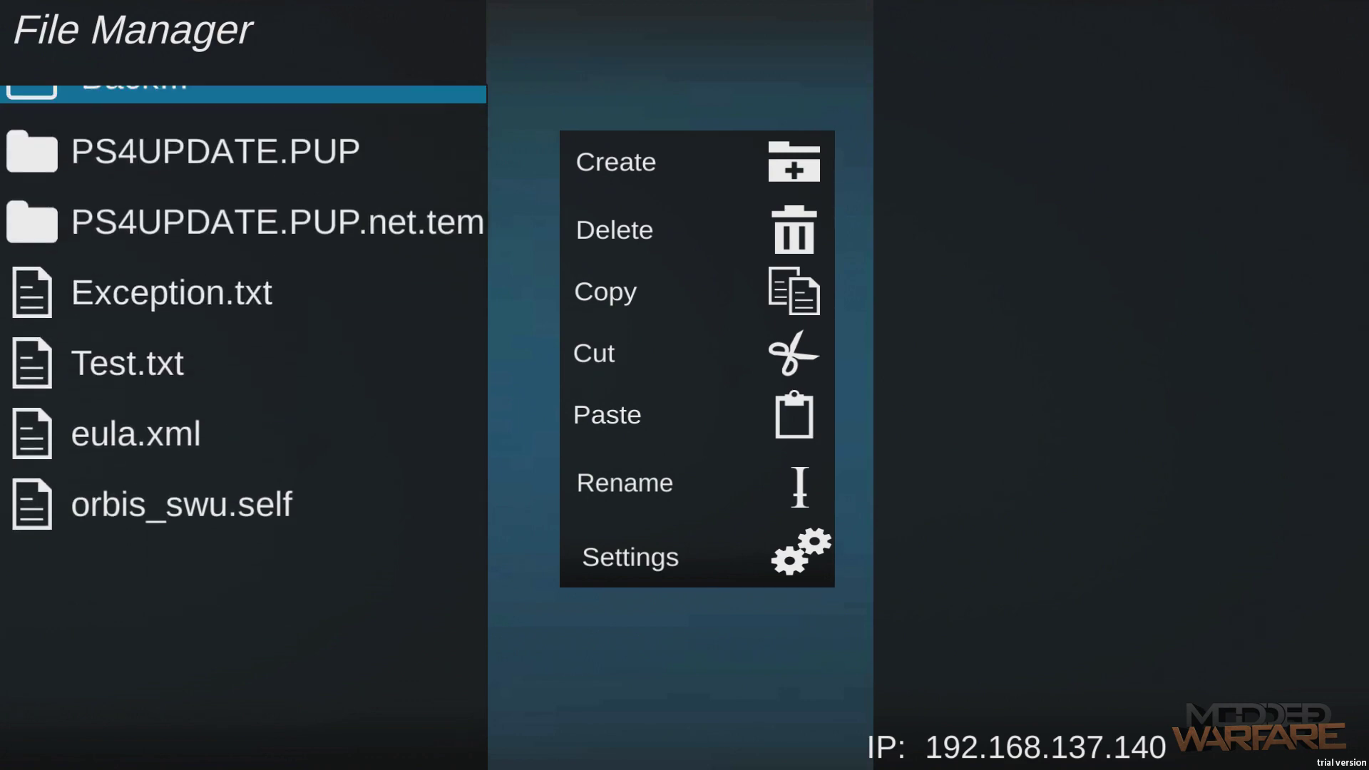
key("Down")
key("Down")
key("Down")
key("Down")
key("Up")
key("Up")
key("Down")
key("Escape")
- Try to delete Test.txt from the update folder
key("Down")
key("Down")
key("Down")
key("Down")
key("Up")
key("Down")
key("Down")
key("Up")
key("Up")
key("Down")
key("Down")
key("Up")
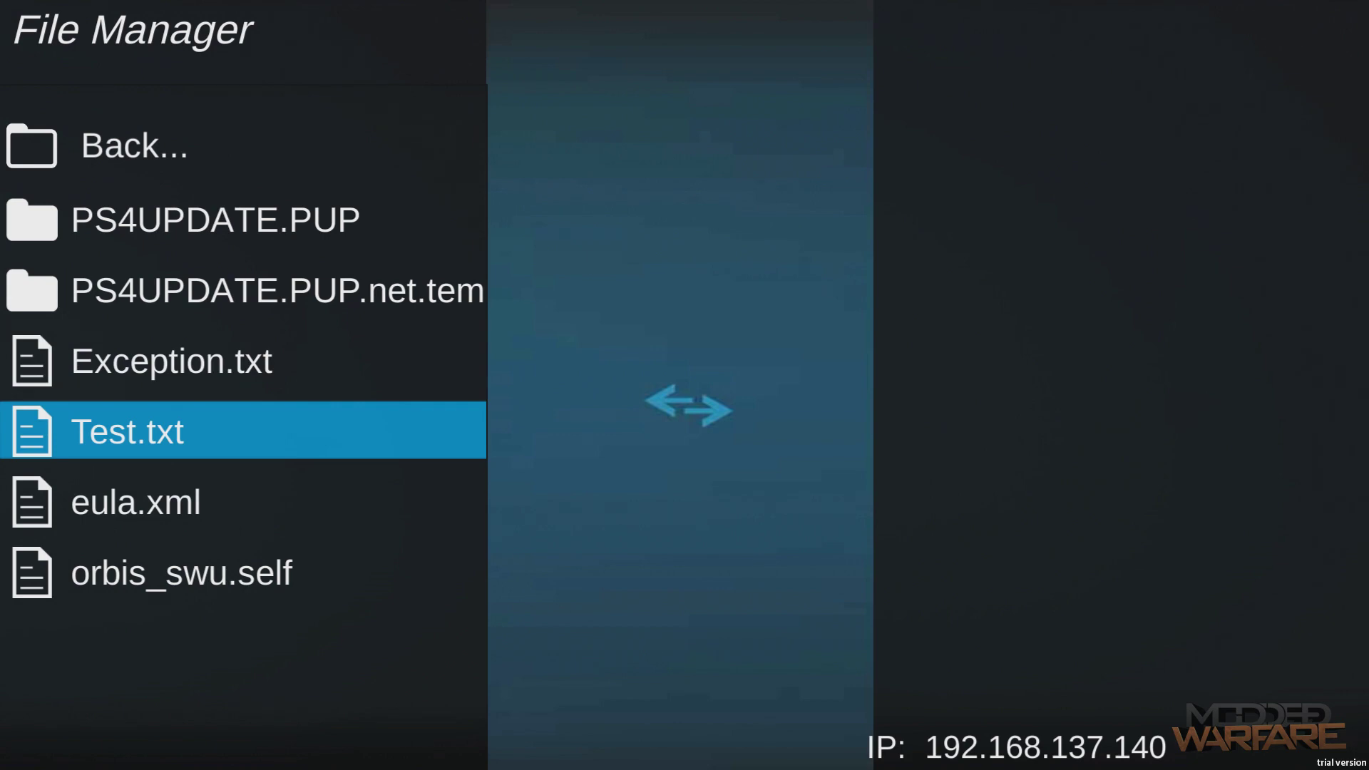
key("Return")
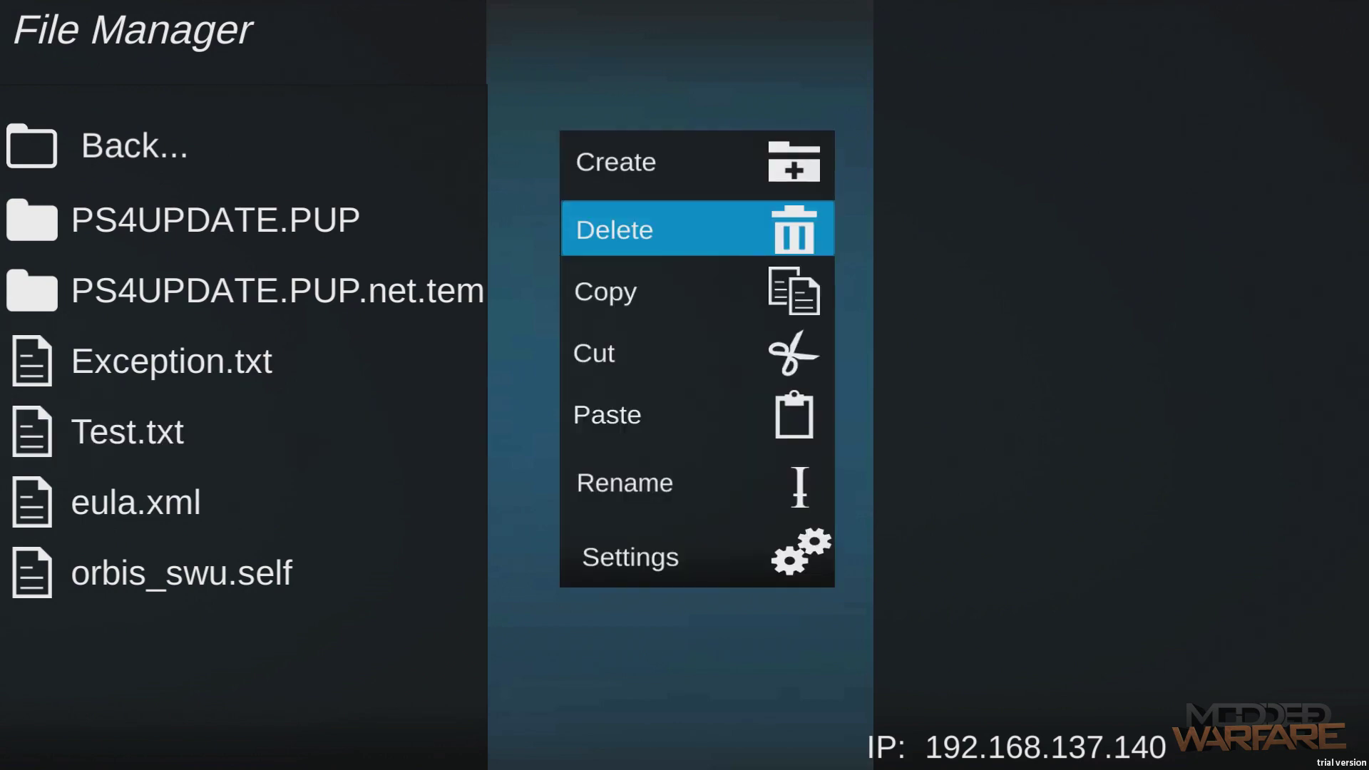
key("Return")
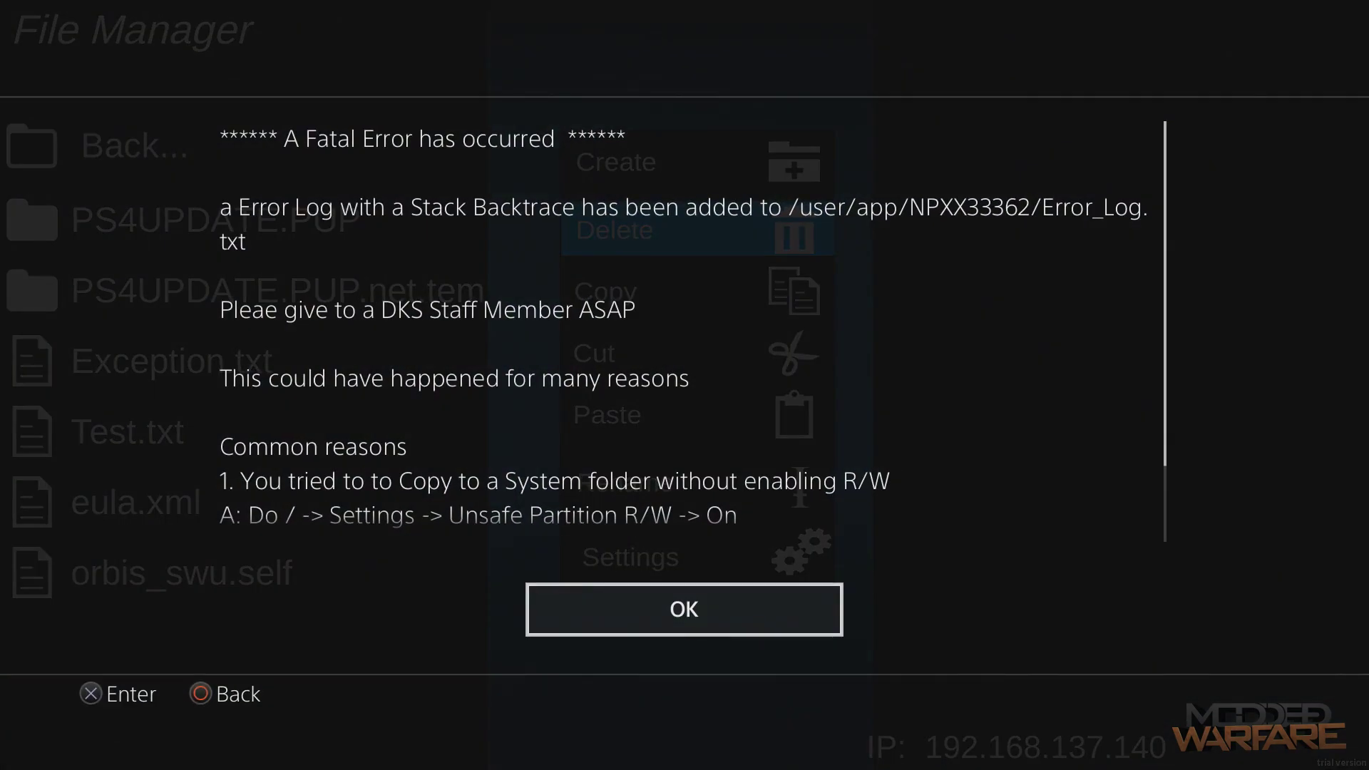
key("Return")
key("Up")
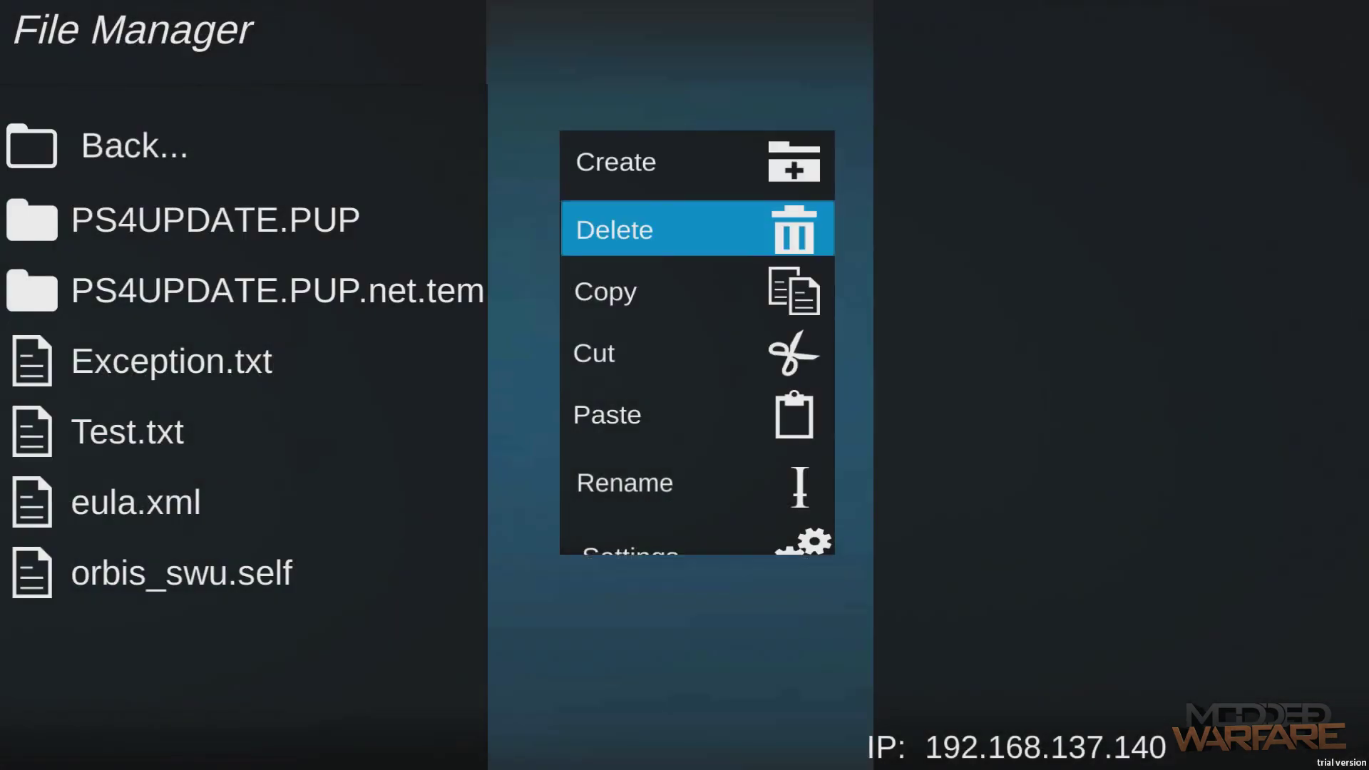
key("Down")
key("Escape")
- Select Test.txt in the update folder again and delete it
key("Down")
key("Down")
key("Down")
key("Down")
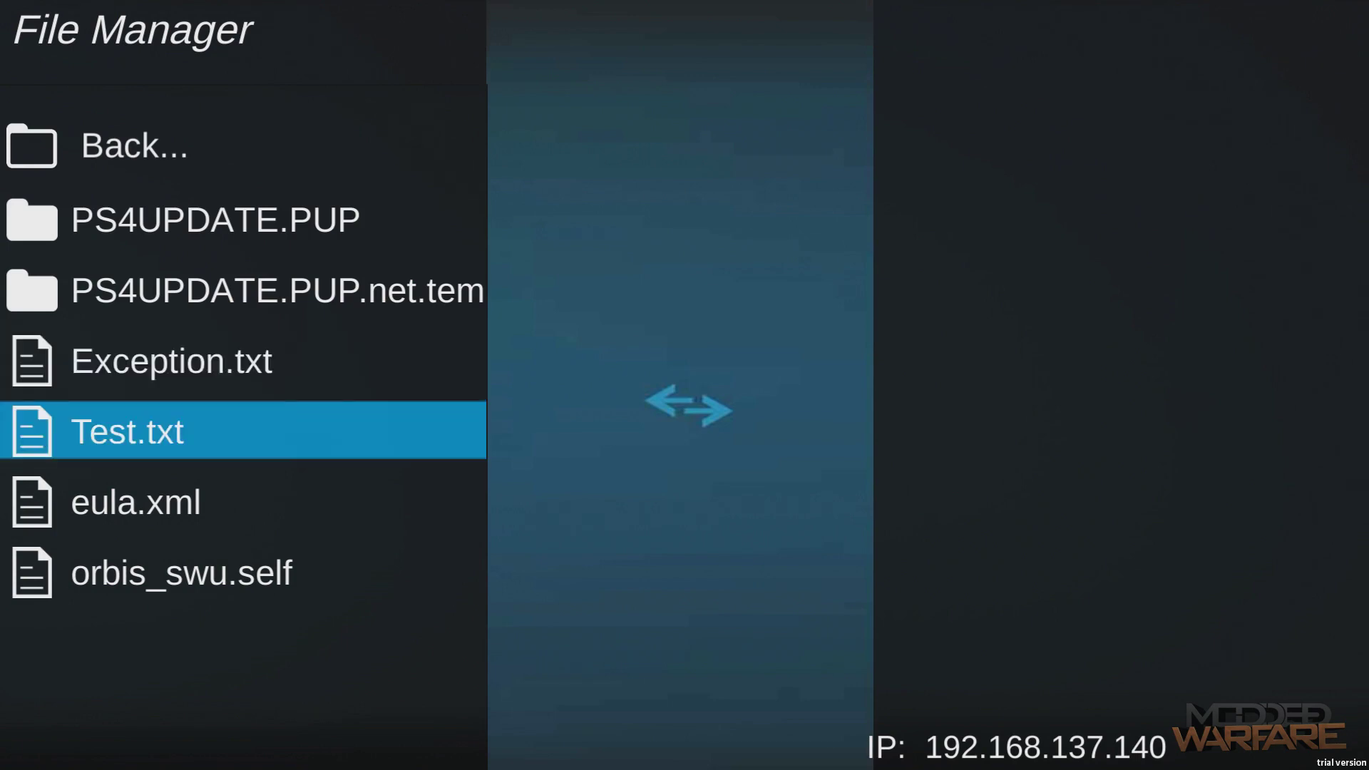
key("Up")
key("Down")
key("Up")
key("Down")
key("Up")
key("Up")
key("Up")
key("Up")
key("Right")
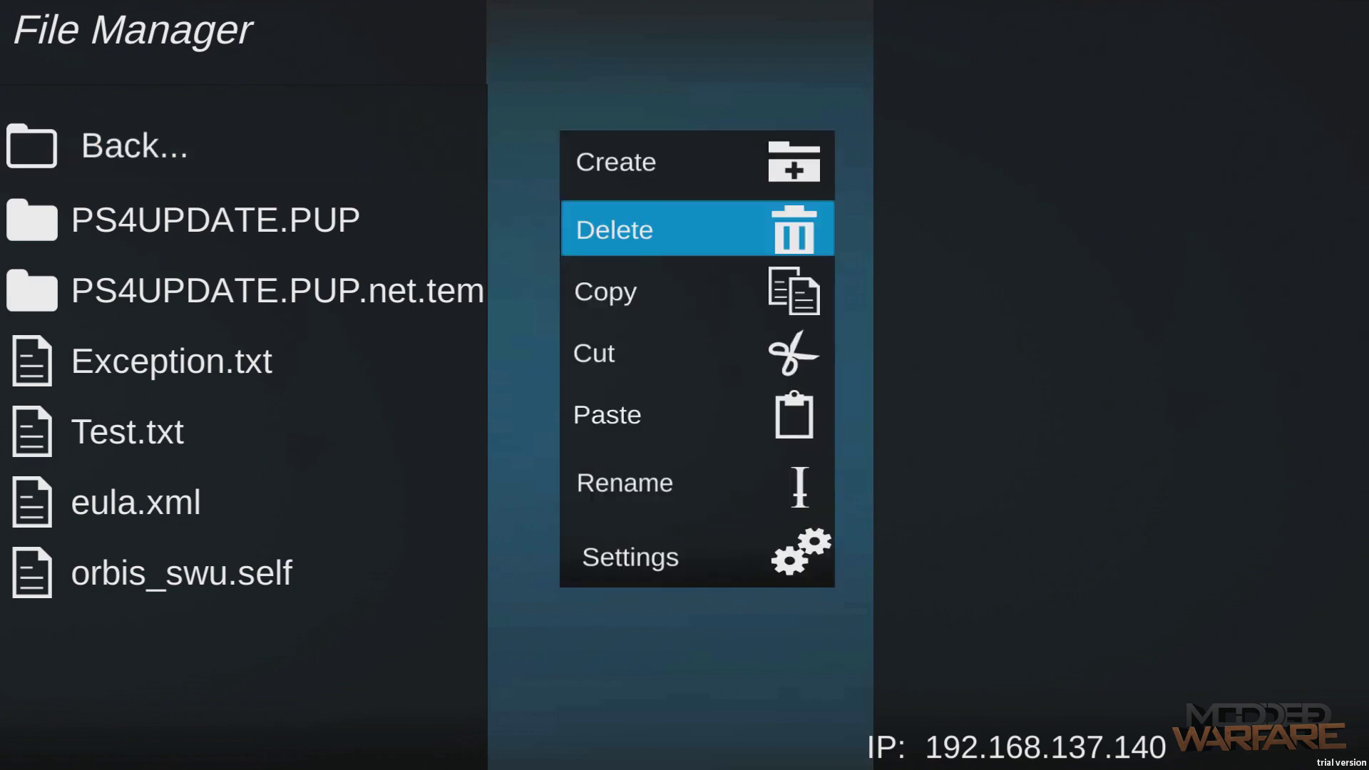
key("Return")
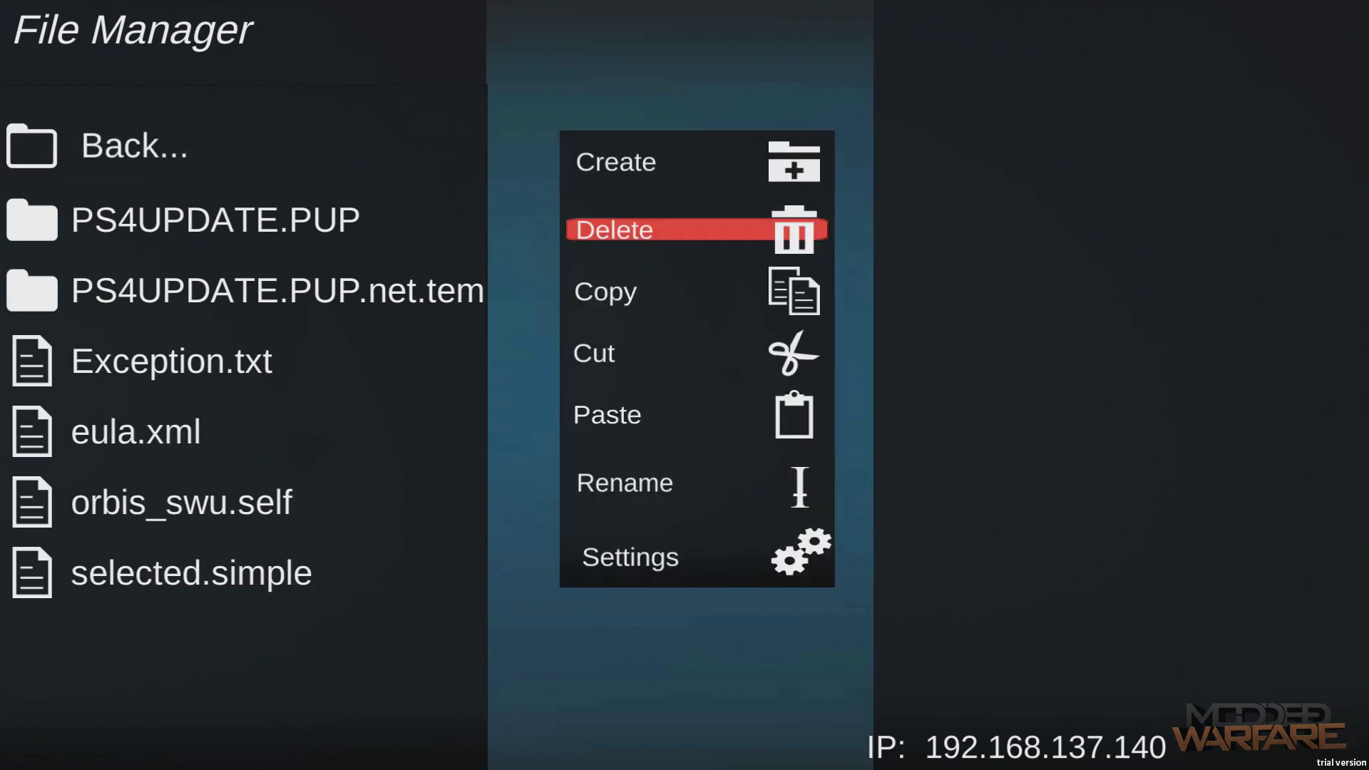
- Review Copy and the file actions below it without applying any, and close the file actions
key("Down")
key("Left")
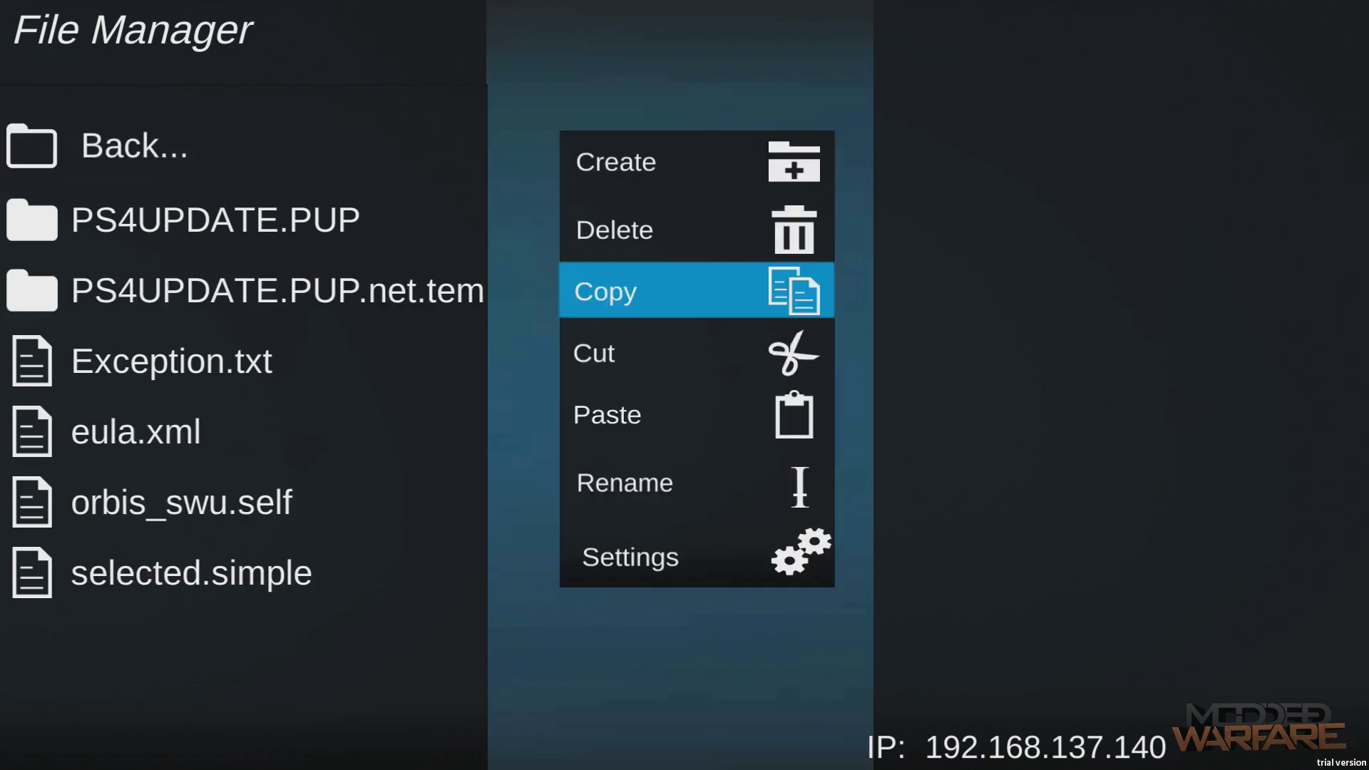
key("Right")
key("Up")
key("Down")
key("Down")
key("Down")
key("Escape")
- Look through the update folder's remaining files, including orbis_swu.self, and highlight Exception.txt
key("Down")
key("Down")
key("Down")
key("Down")
key("Up")
key("Up")
key("Down")
key("Down")
key("Down")
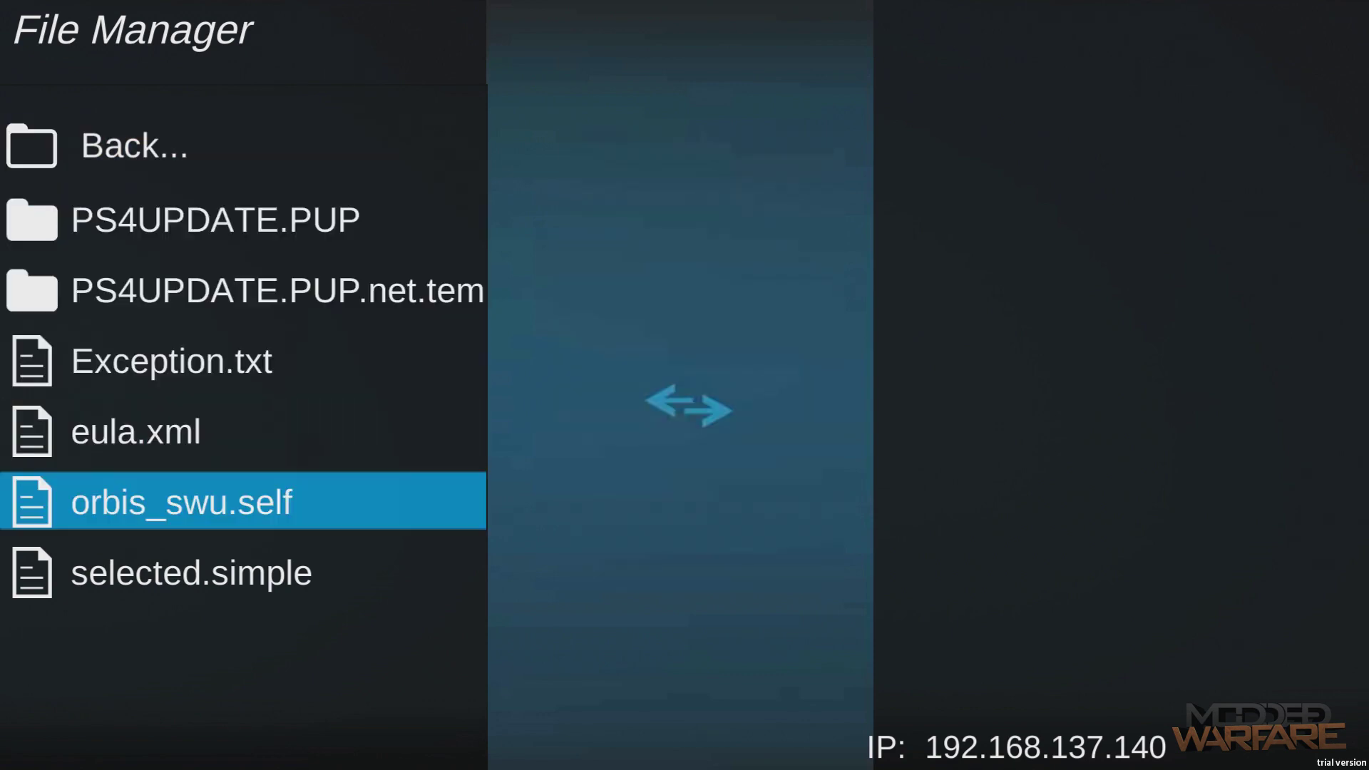
key("Up")
key("Up")
key("Up")
key("Down")
key("Down")
key("Up")
key("Down")
key("Down")
key("Up")
key("Up")
key("Up")
key("Down")
key("Down")
key("Up")
key("Down")
key("Up")
key("Up")
key("Down")
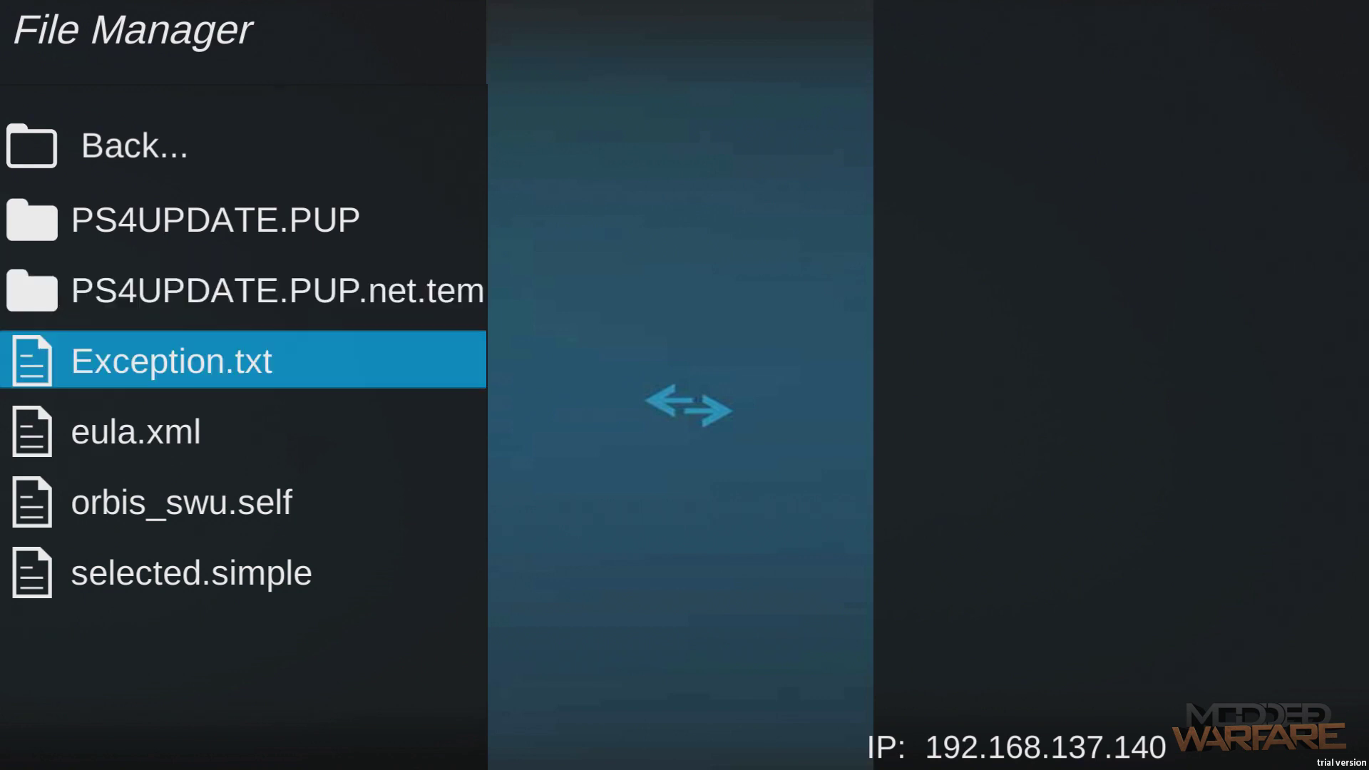
key("Down")
key("Up")
key("Down")
key("Down")
key("Down")
key("Up")
key("Up")
key("Up")
key("Up")
key("Down")
key("Up")
key("Up")
key("Up")
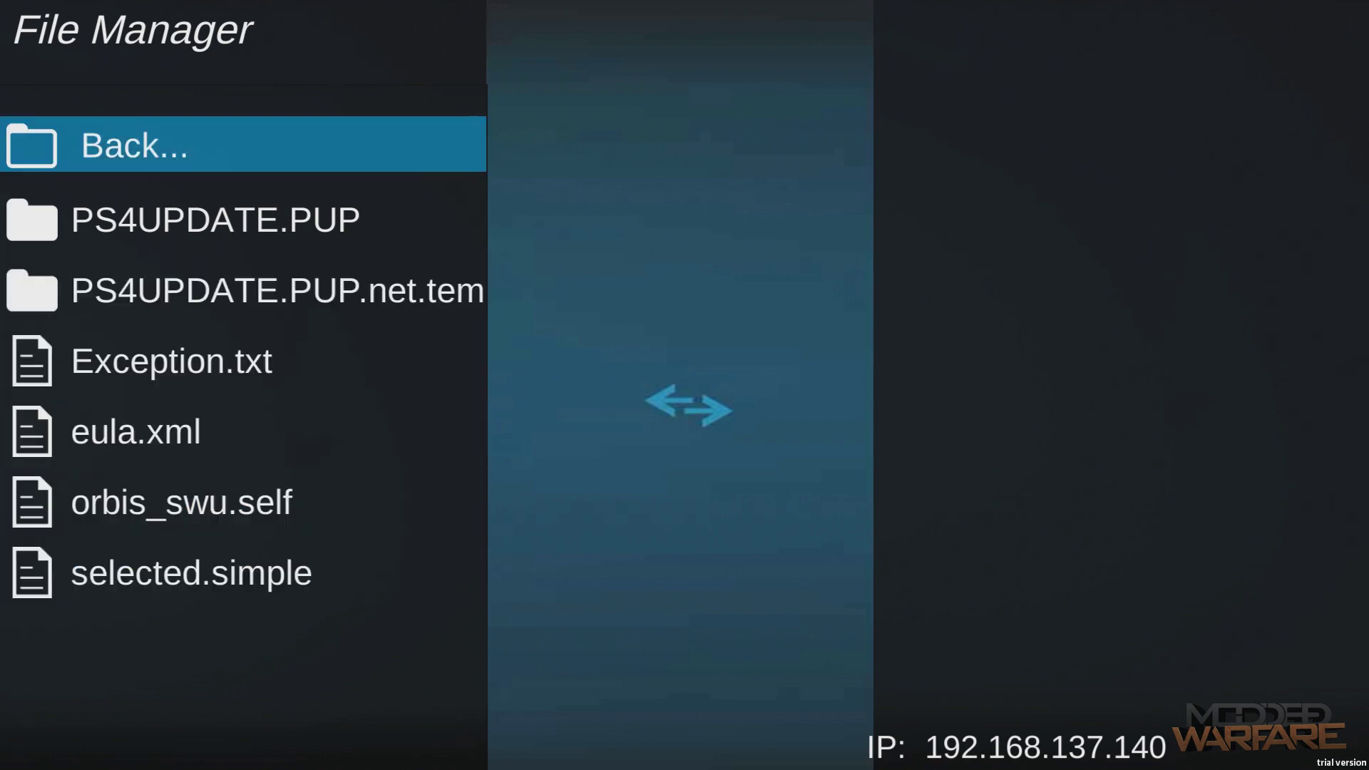
key("Down")
key("Down")
key("Down")
key("Down")
key("Up")
key("Up")
key("Up")
key("Down")
key("Down")
key("Down")
key("Down")
key("Up")
key("Up")
key("Down")
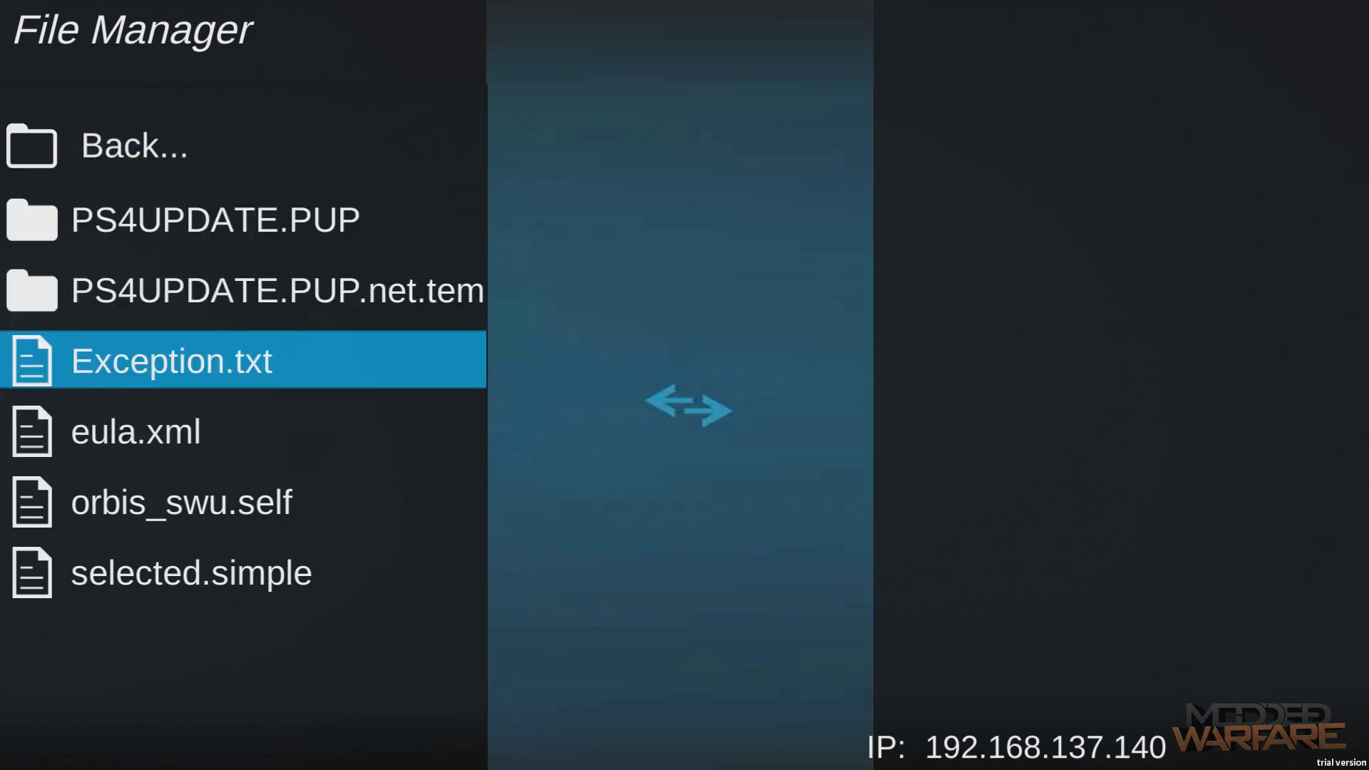
key("Up")
key("Down")
key("Down")
key("Up")
key("Down")
key("Down")
key("Up")
key("Up")
key("Up")
key("Up")
key("Up")
key("Down")
key("Down")
key("Down")
- Create a new folder in the update folder, keeping the suggested name Name_Here
key("Menu")
key("Up")
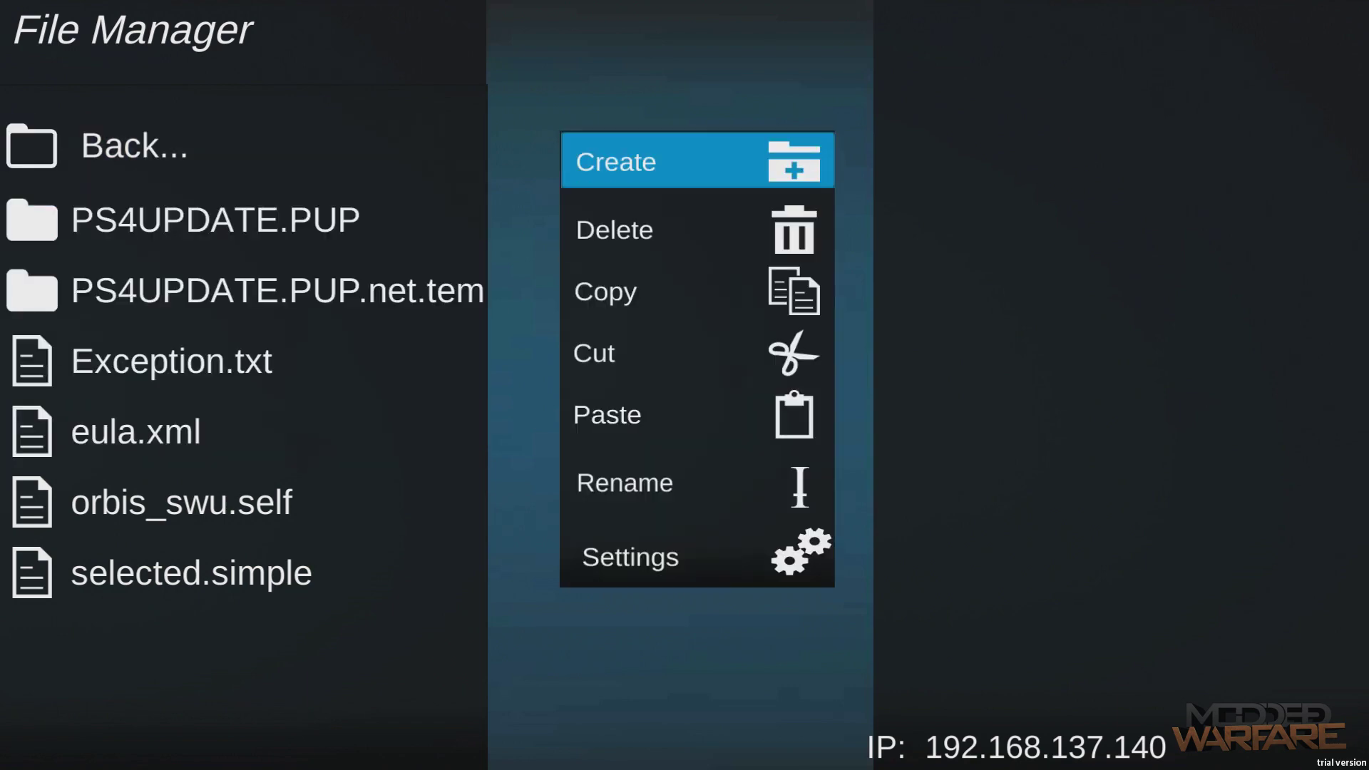
key("Return")
key("Return")
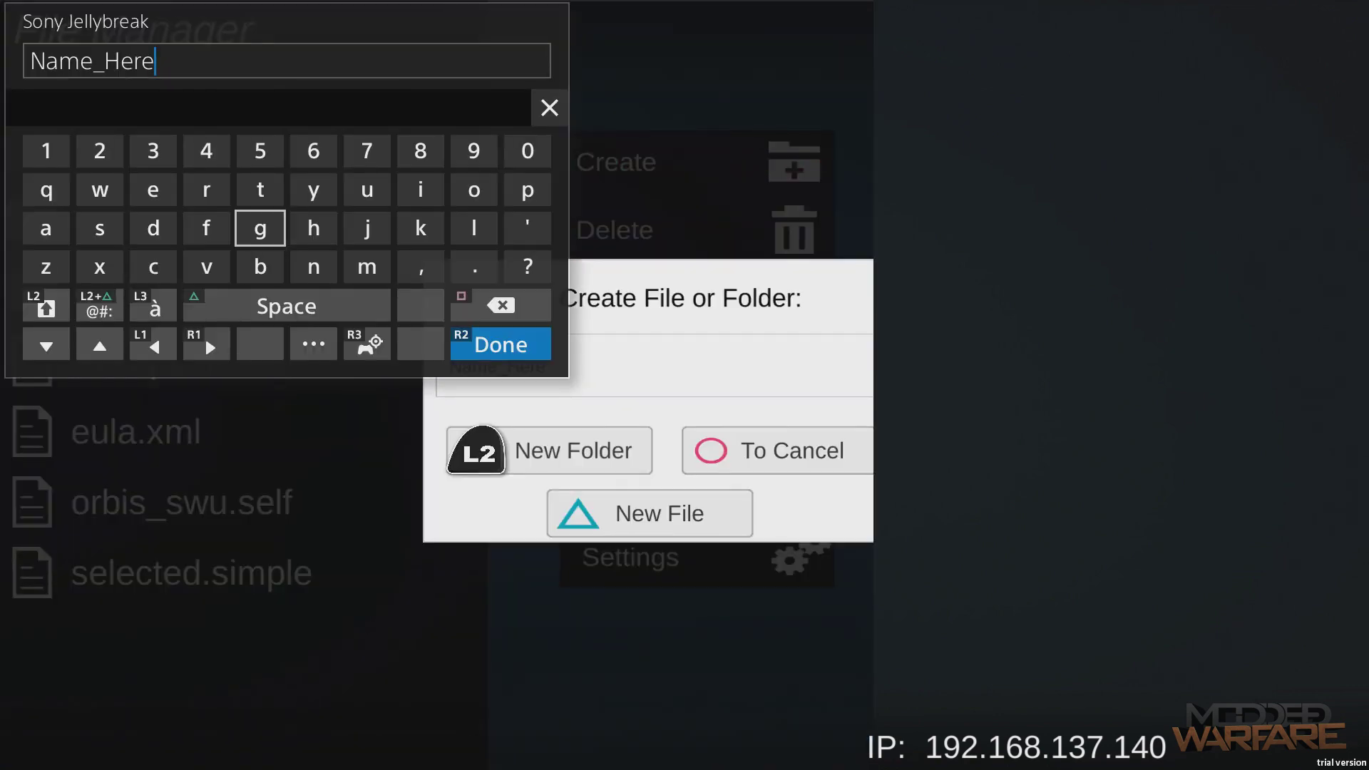
key("Escape")
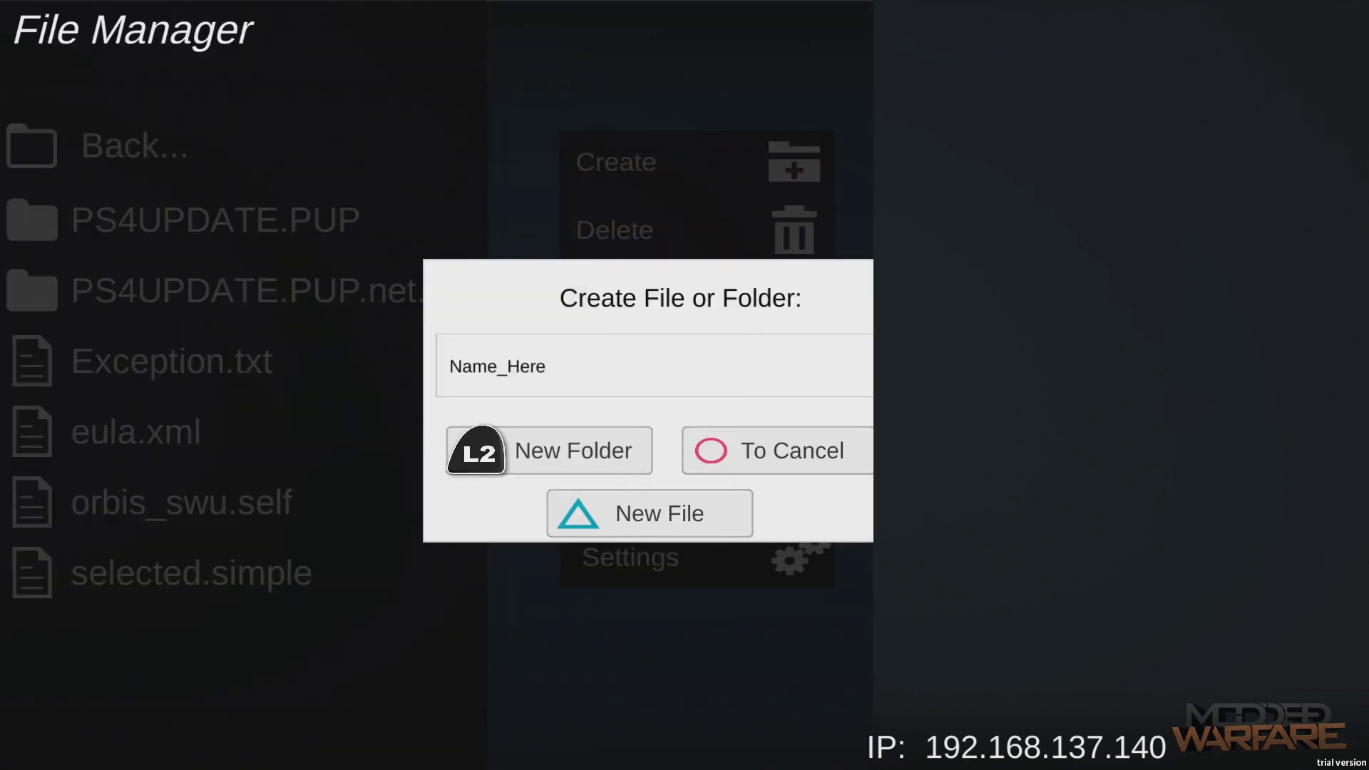
key("L2")
key("Down")
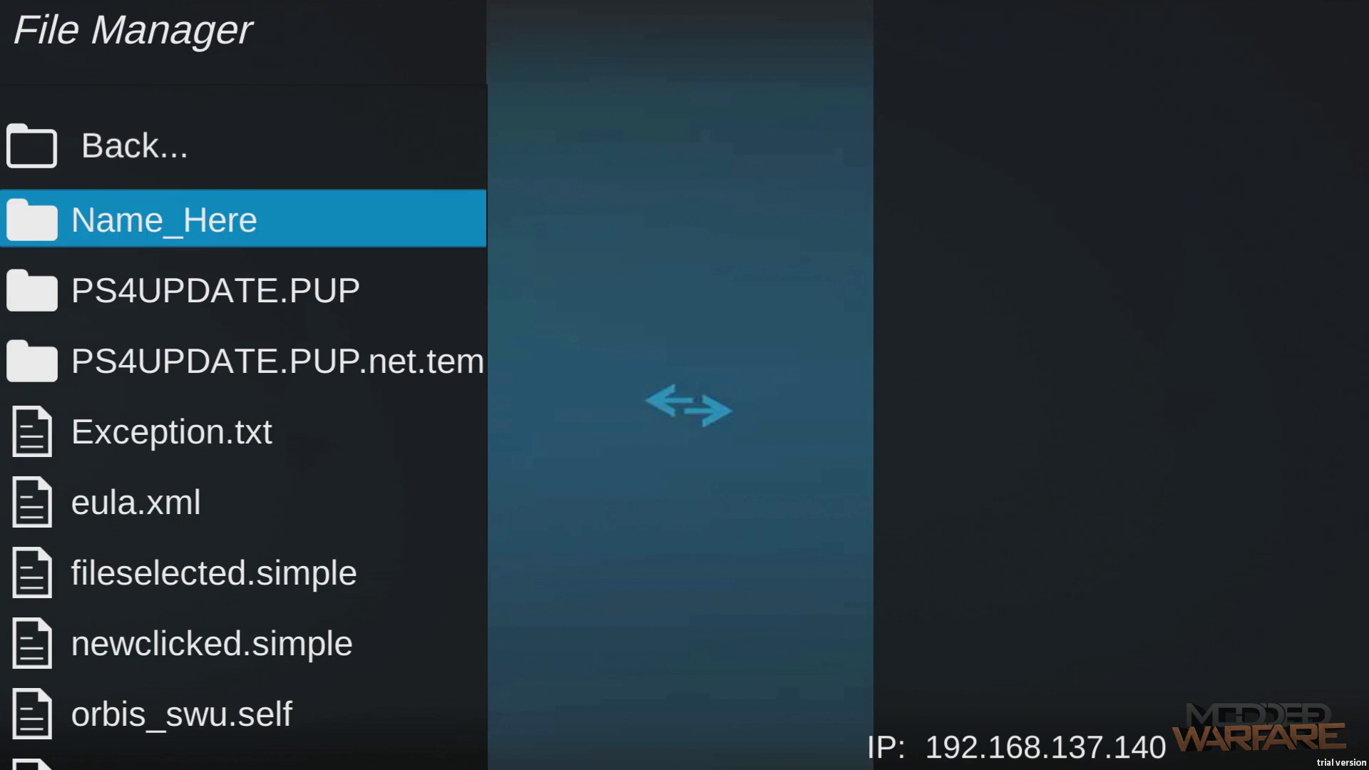
- Select Exception.txt in the update folder and copy it
key("Down")
key("Up")
key("Down")
key("Up")
key("Down")
key("Down")
key("Down")
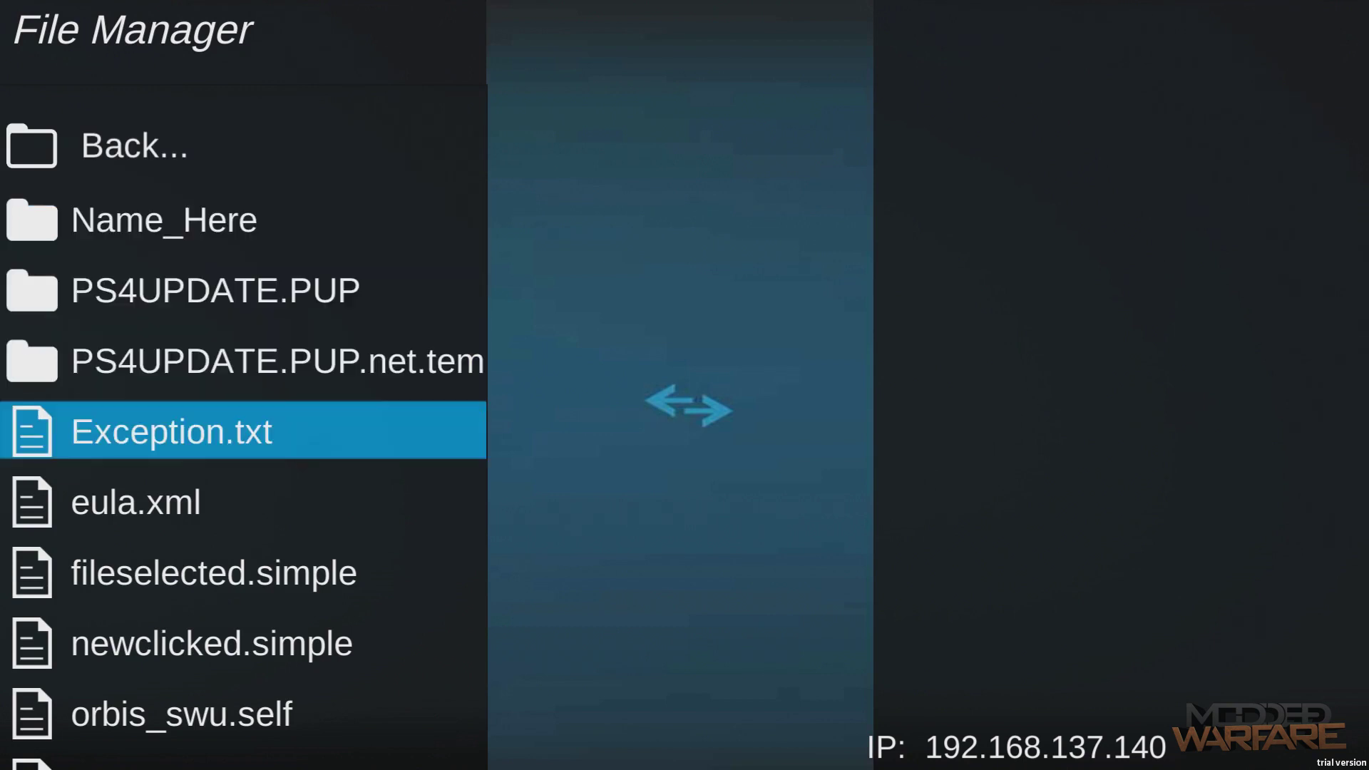
key("Return")
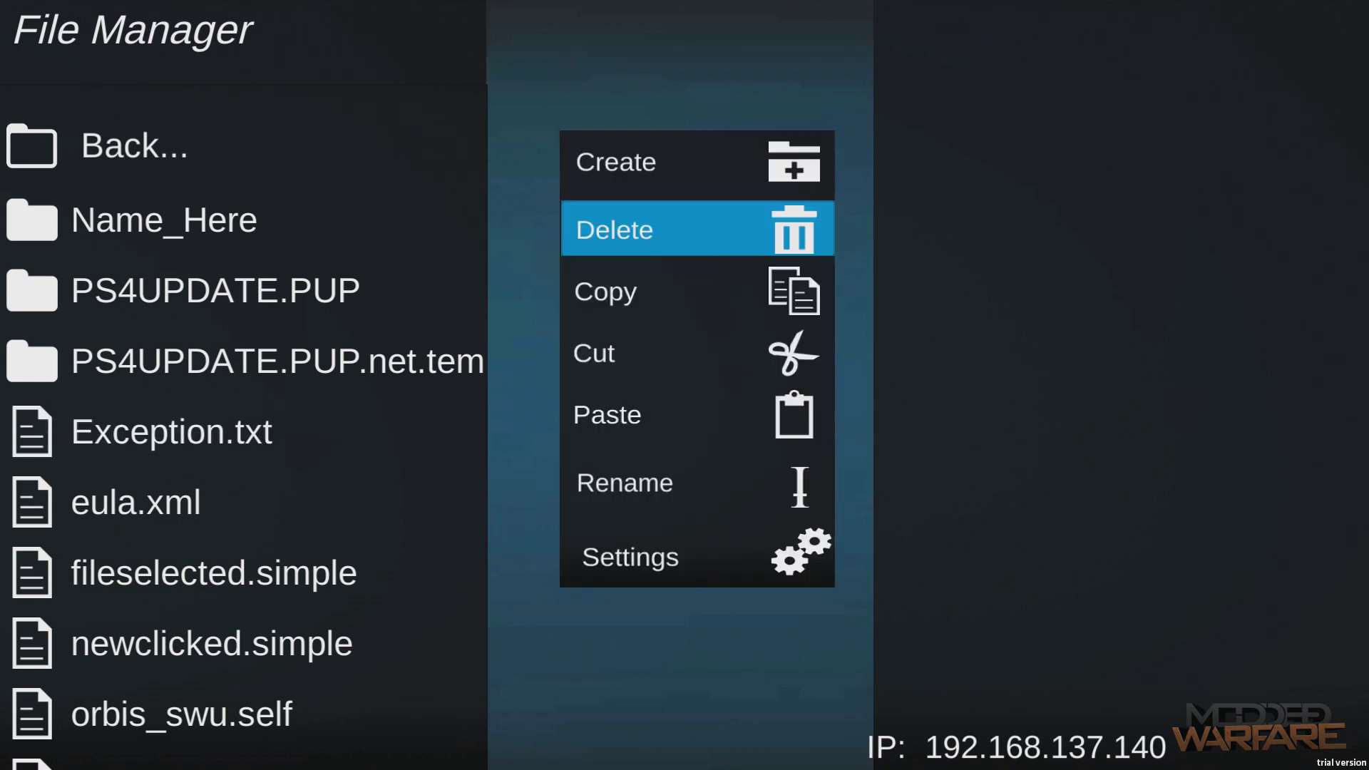
key("Up")
key("Down")
key("Down")
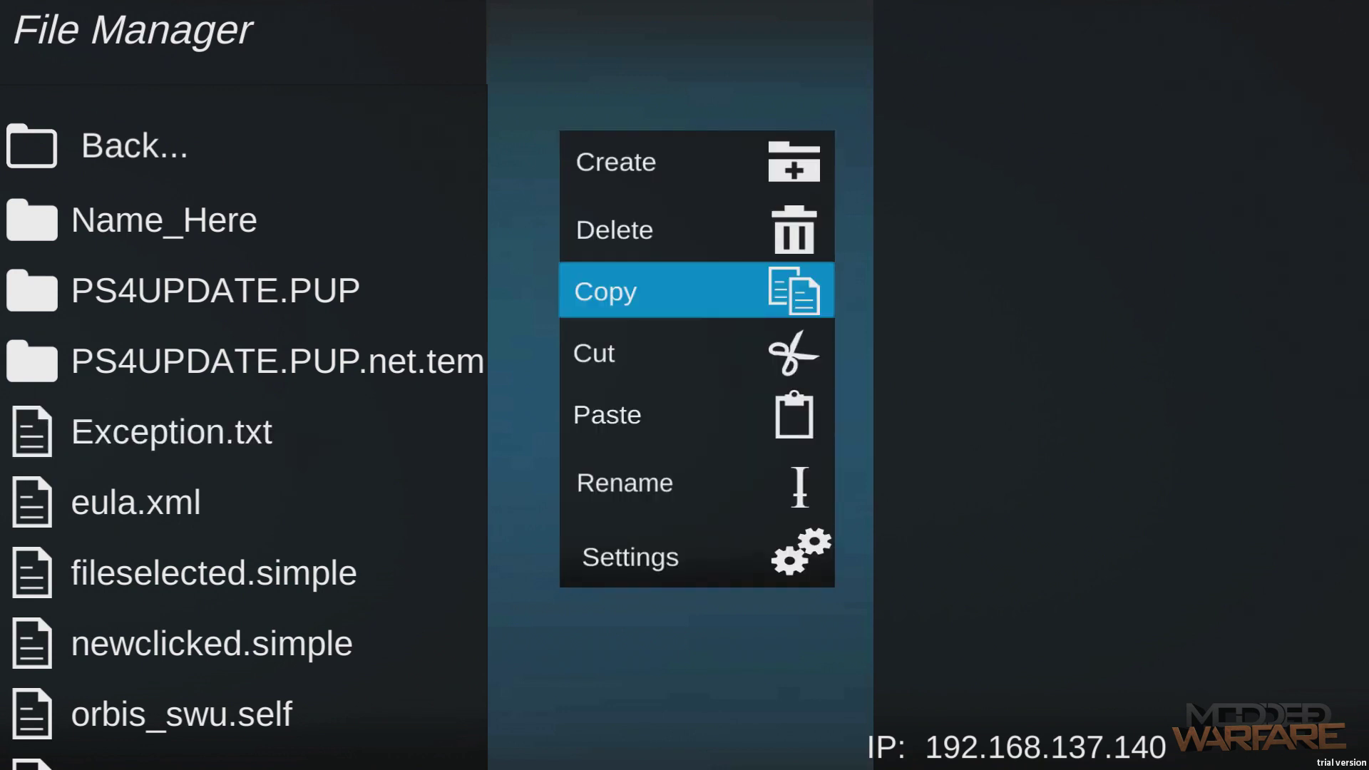
key("Return")
- Open the Name_Here folder and paste the copied Exception.txt into it
key("Down")
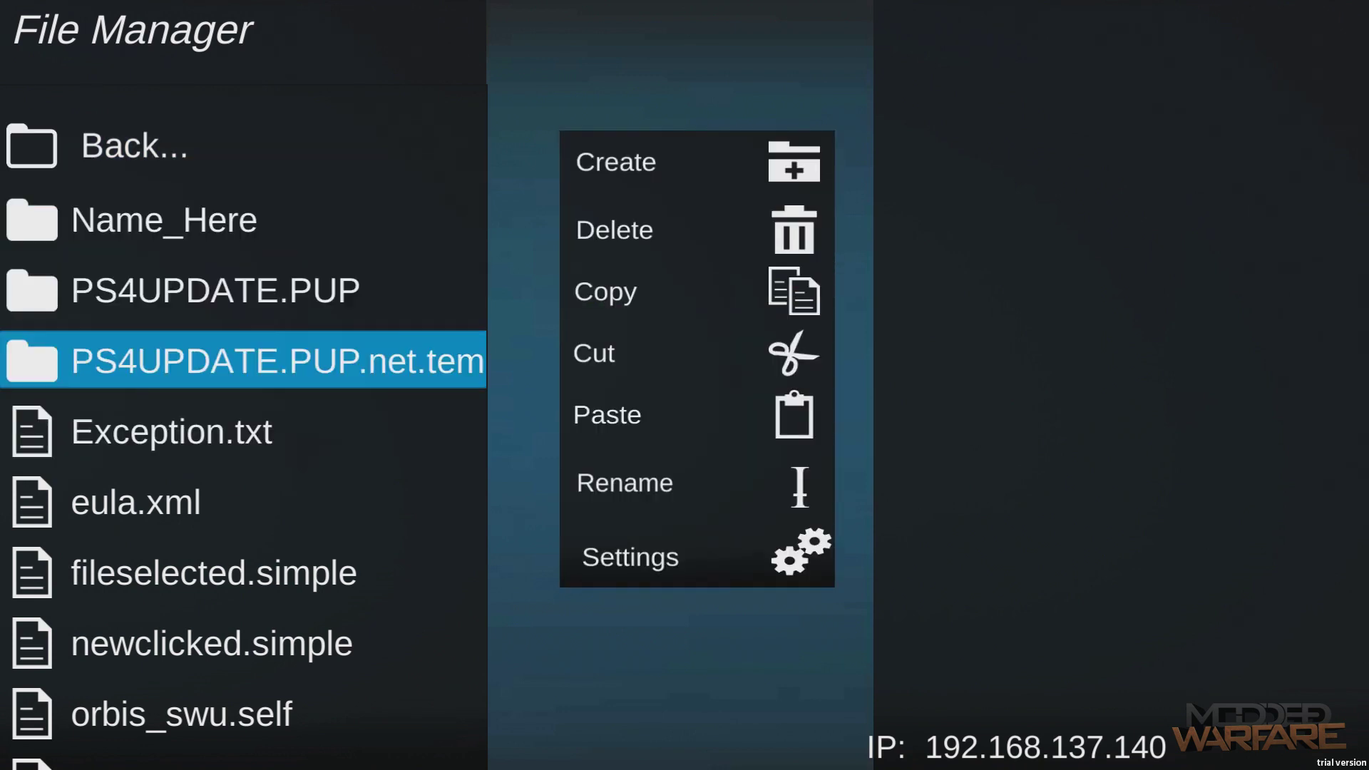
key("Down")
key("Up")
key("Up")
key("Up")
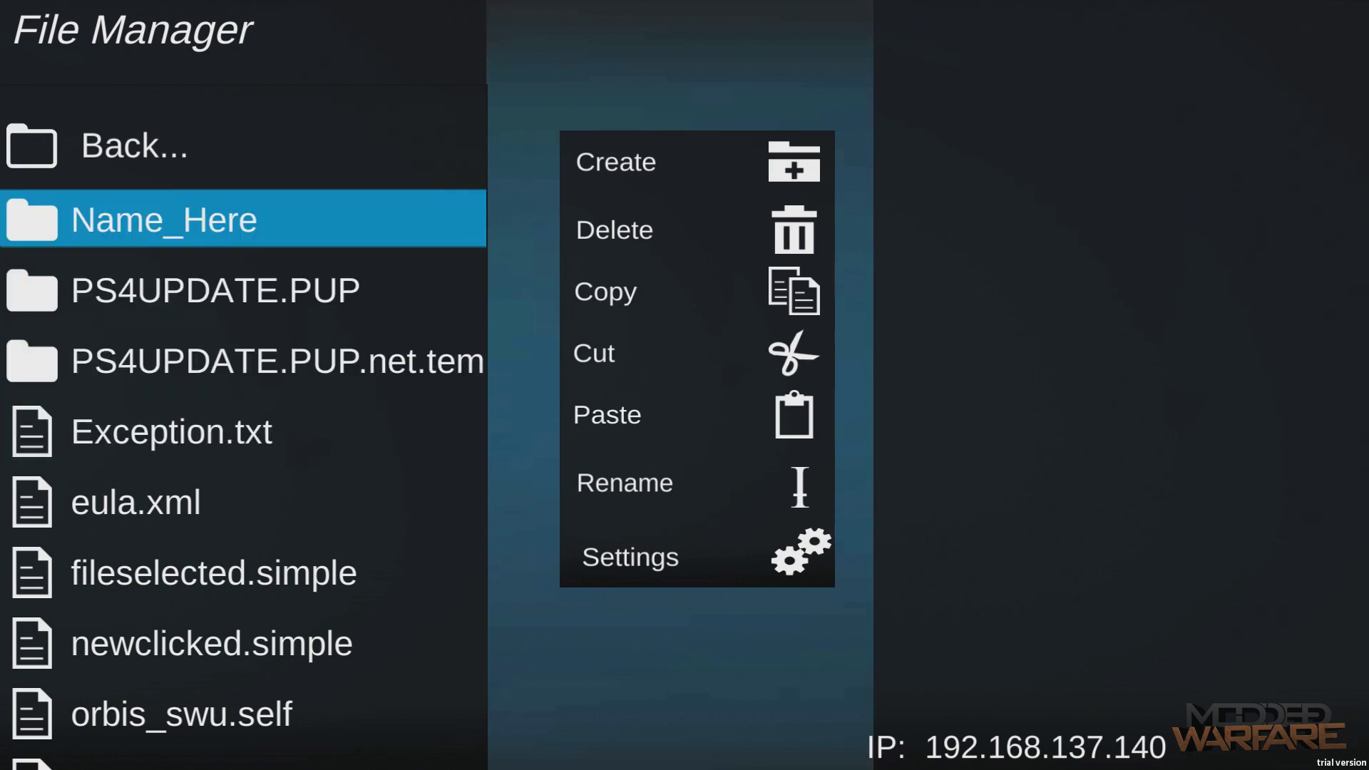
key("Up")
key("Right")
key("Down")
key("Down")
key("Down")
key("Return")
key("Down")
key("Up")
key("Down")
- Return to the update folder and look over its contents and the file actions for Name_Here
key("Up")
key("Down")
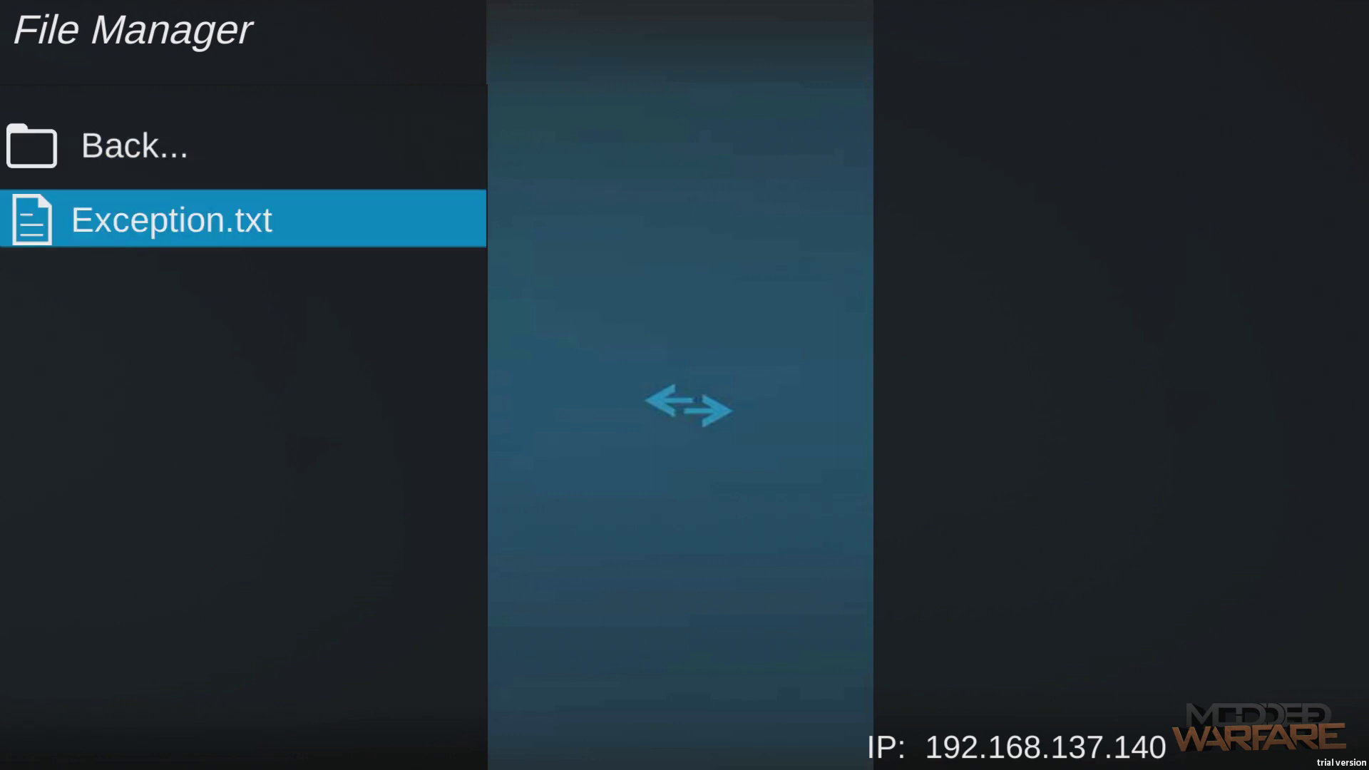
key("Up")
key("Down")
key("Down")
key("Down")
key("Down")
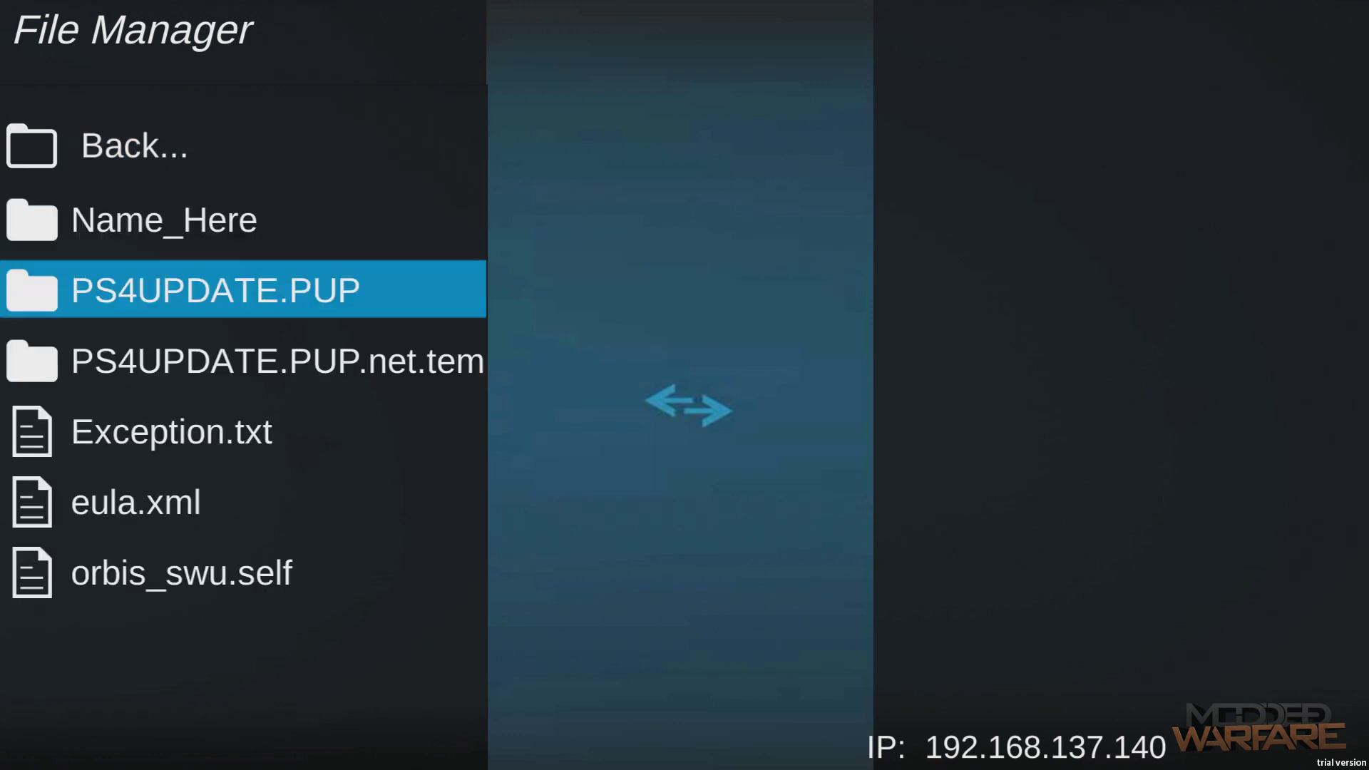
key("Down")
key("Up")
key("Up")
key("Up")
key("Up")
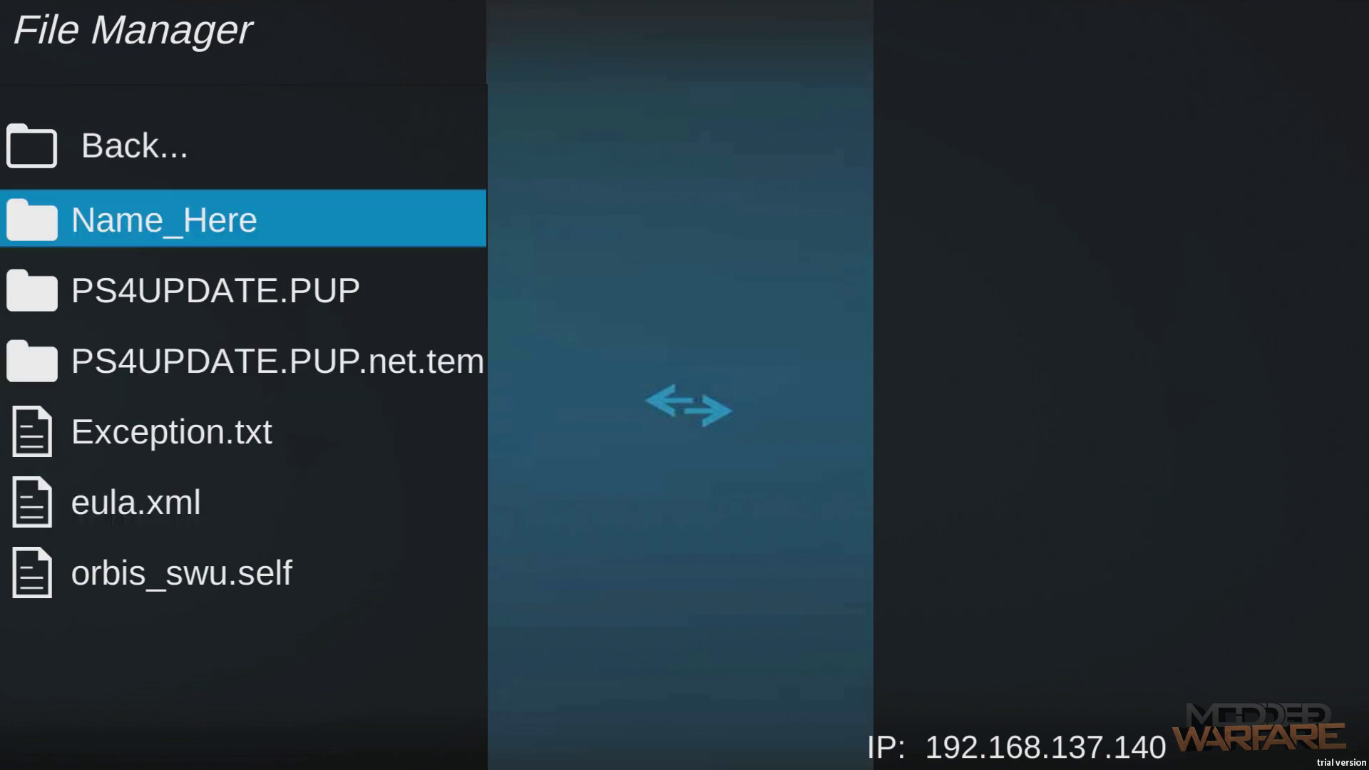
key("Menu")
- Open the Name_Here folder again and highlight the pasted Exception.txt
key("Down")
key("Down")
key("Down")
key("Return")
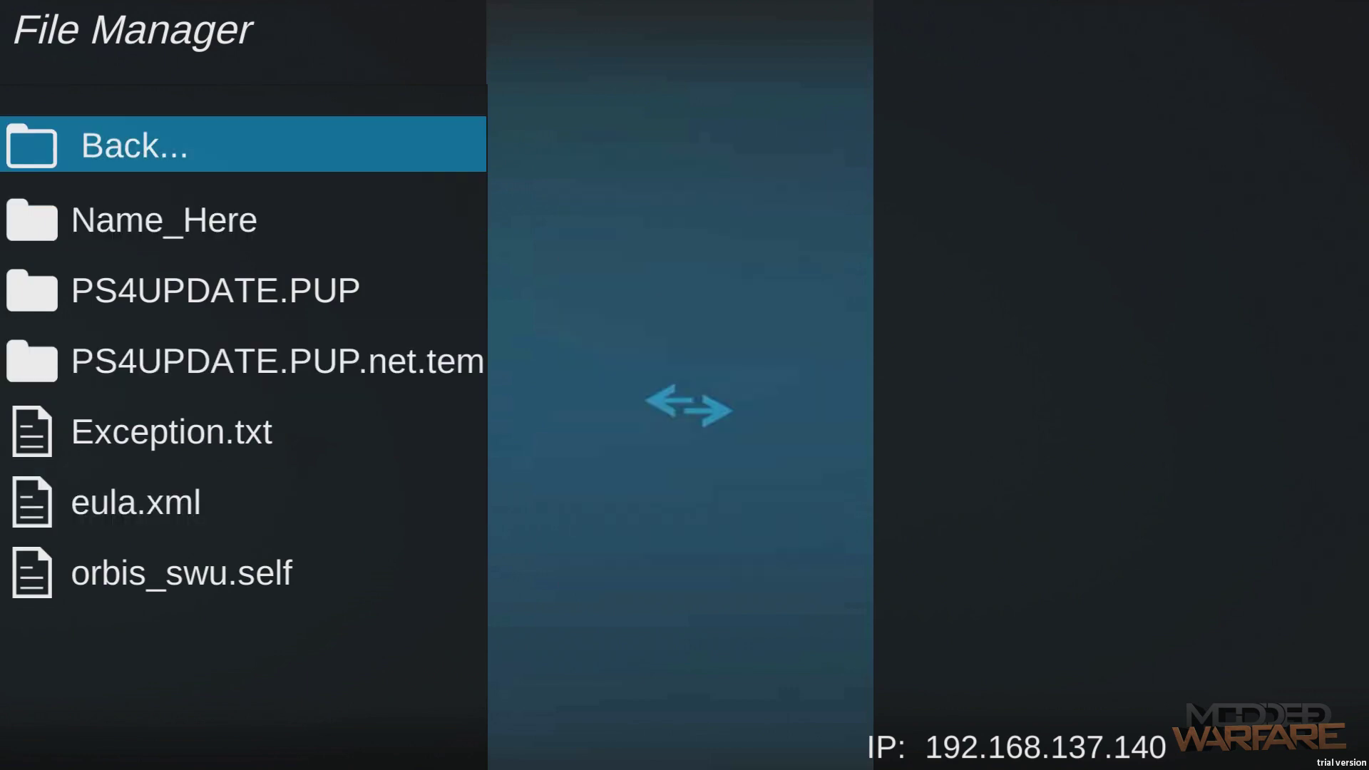
key("Down")
key("Down")
key("Down")
key("Down")
key("Up")
key("Up")
key("Up")
key("Return")
key("Down")
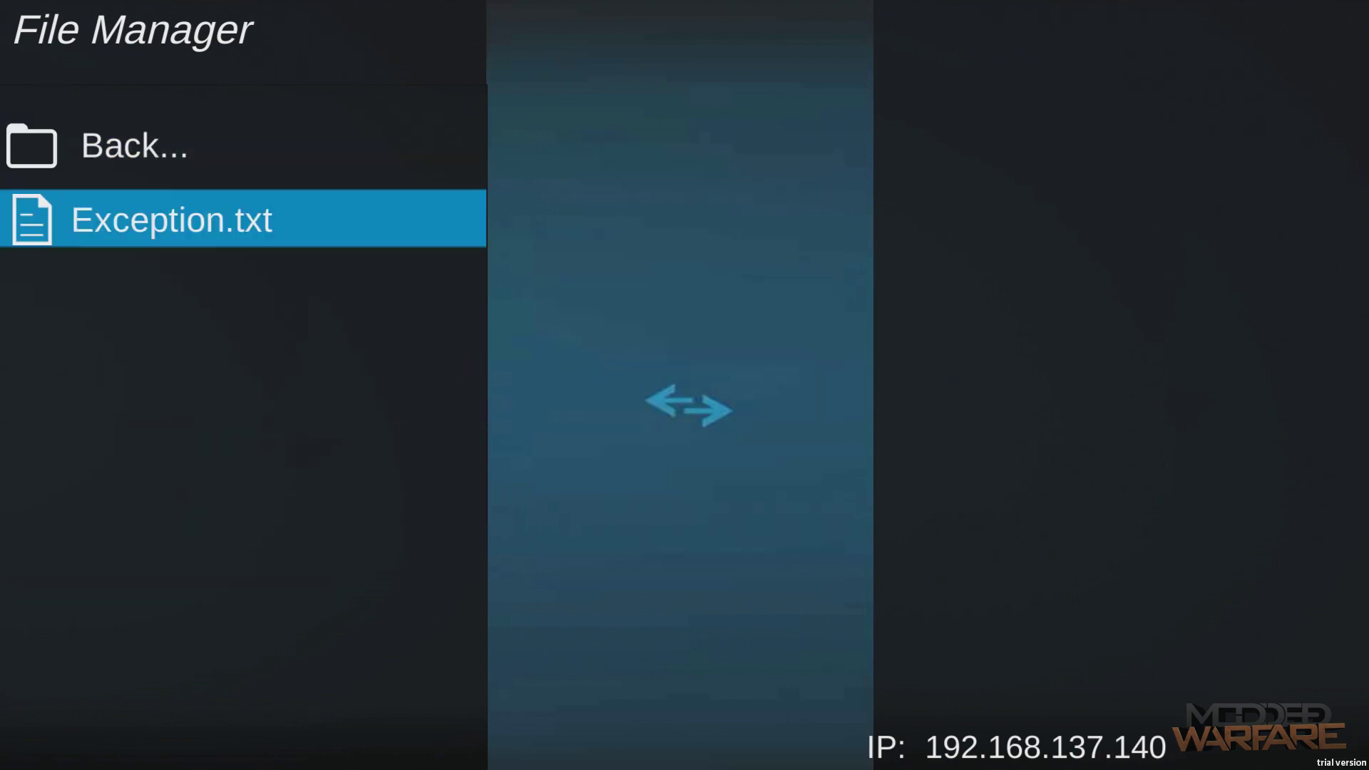
key("Menu")
key("Down")
key("Down")
key("Down")
key("Down")
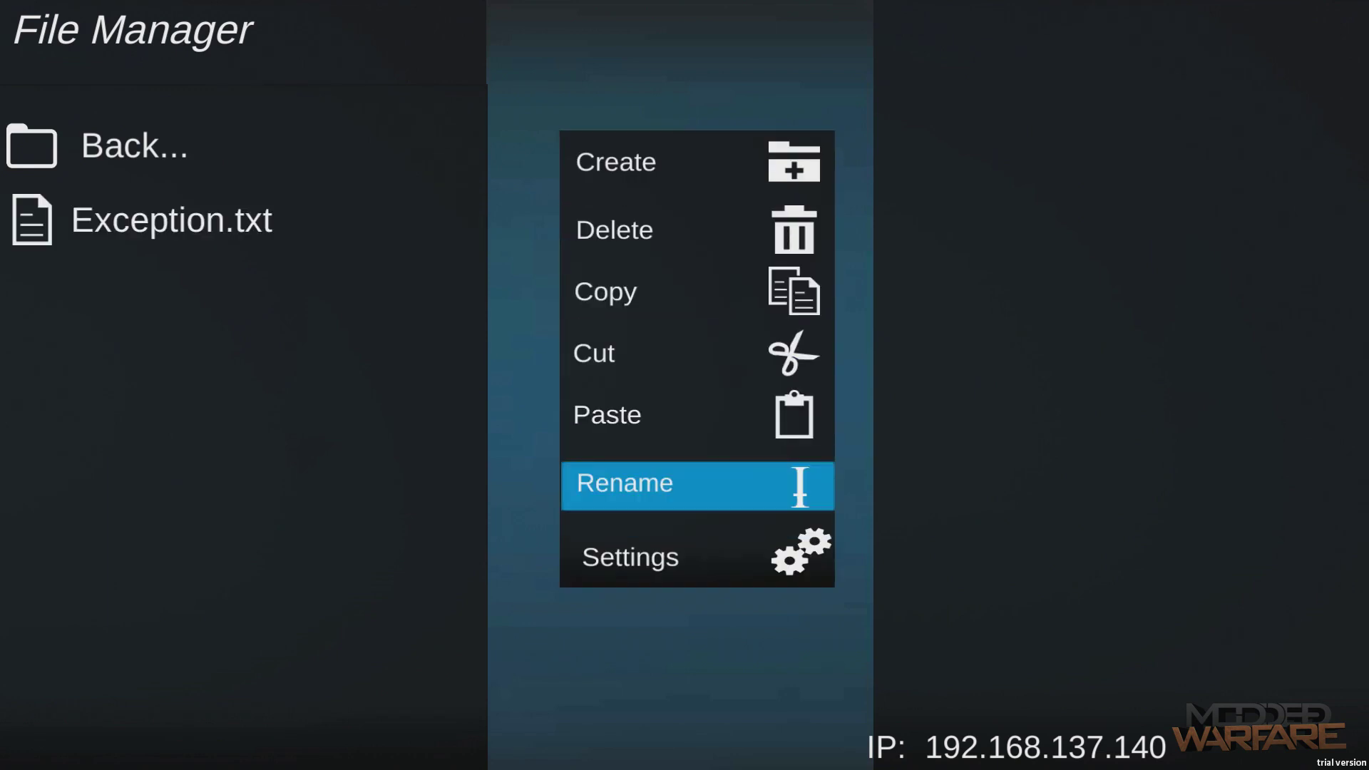
key("Return")
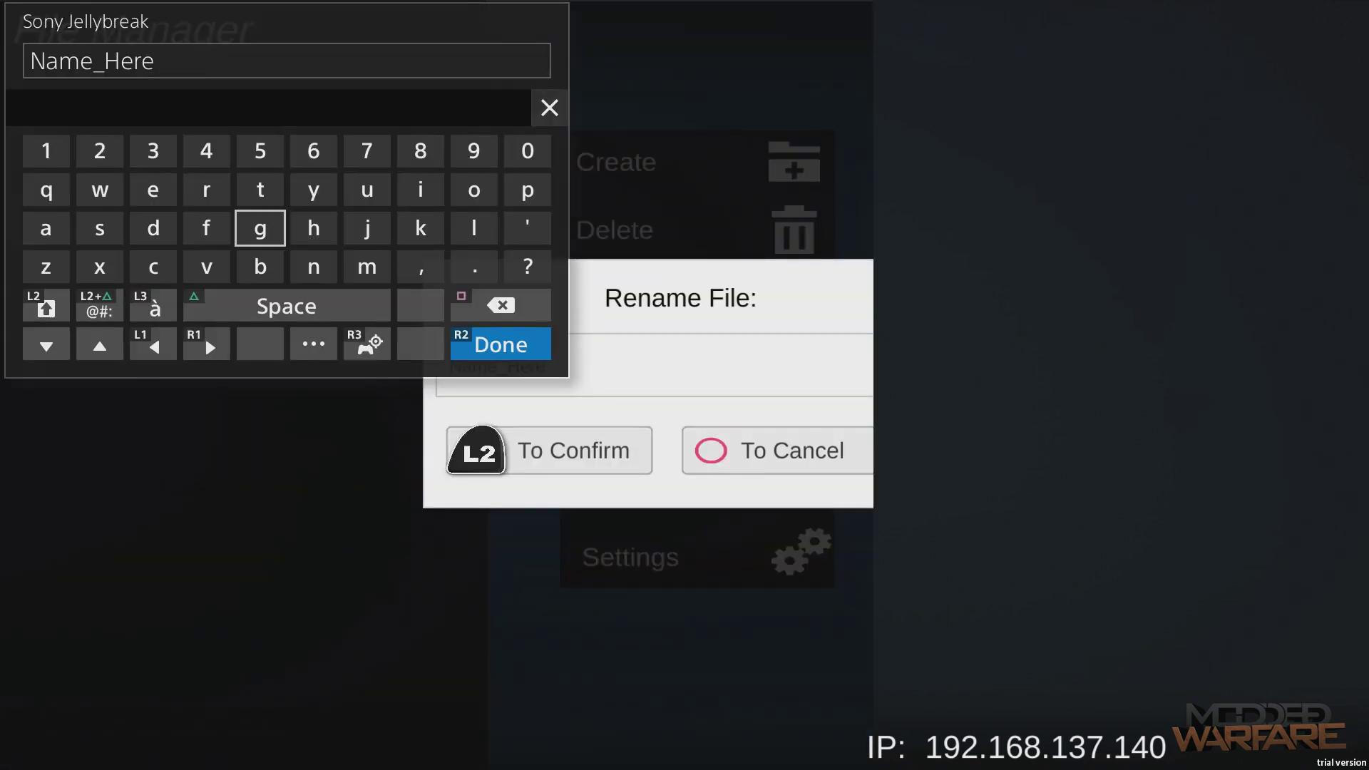
key("Escape")
key("Escape")
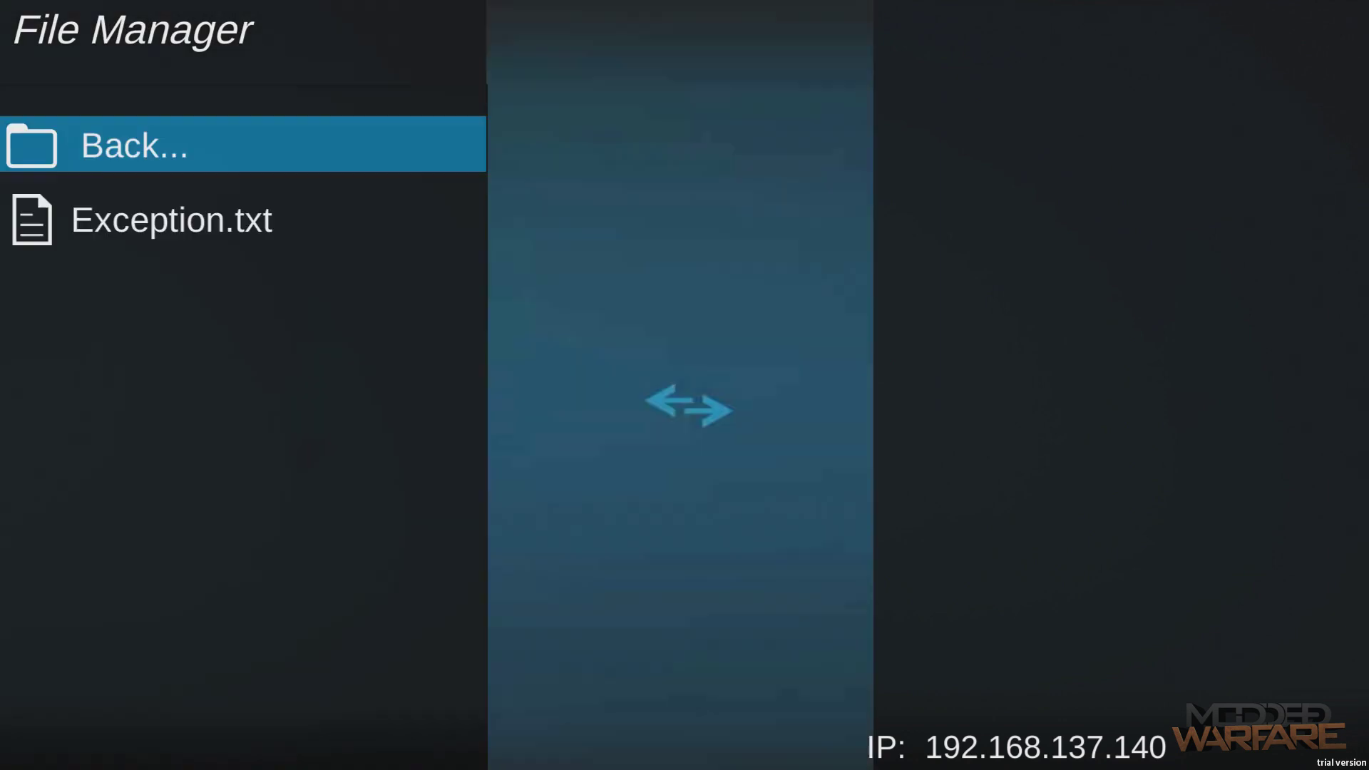
- Leave and reopen the Name_Here folder, selecting its Exception.txt again
key("Down")
key("Up")
key("Down")
key("Up")
key("Return")
key("Down")
key("Return")
key("Down")
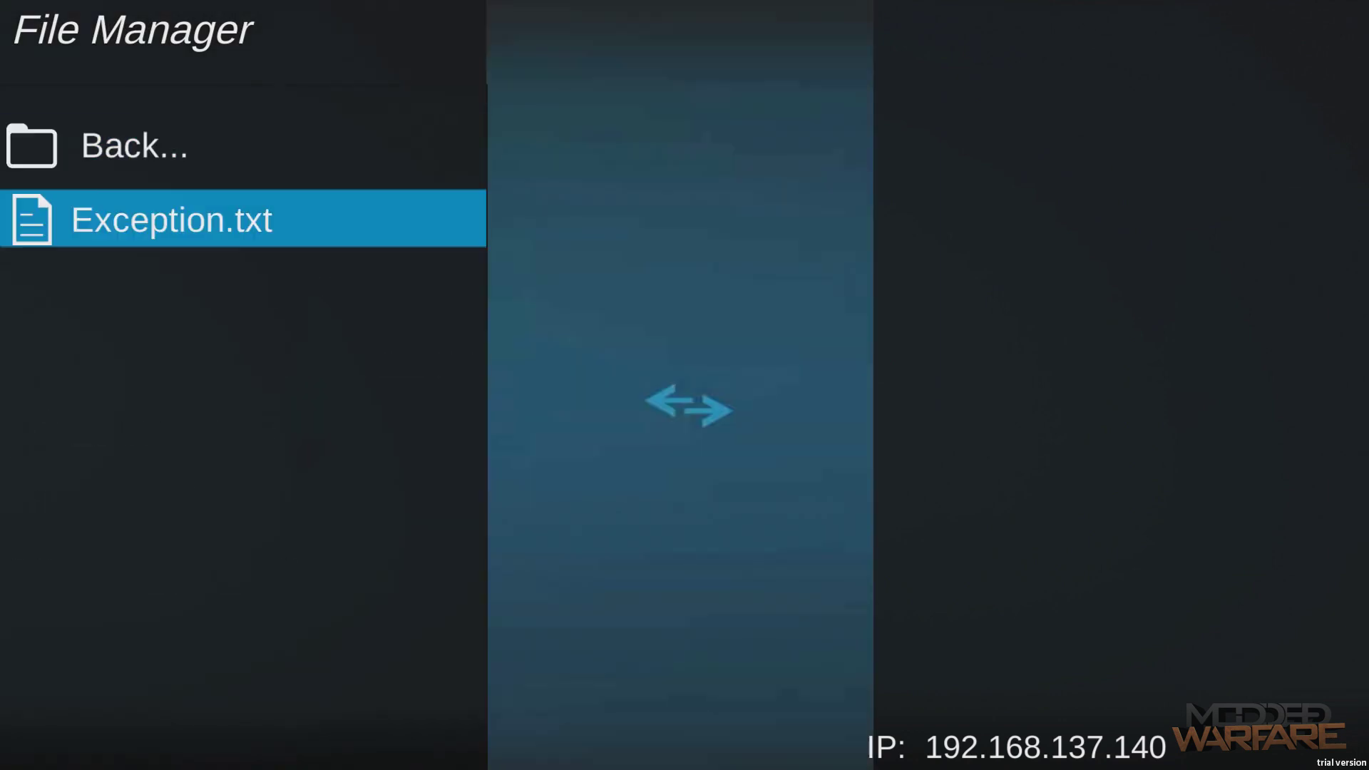
key("Up")
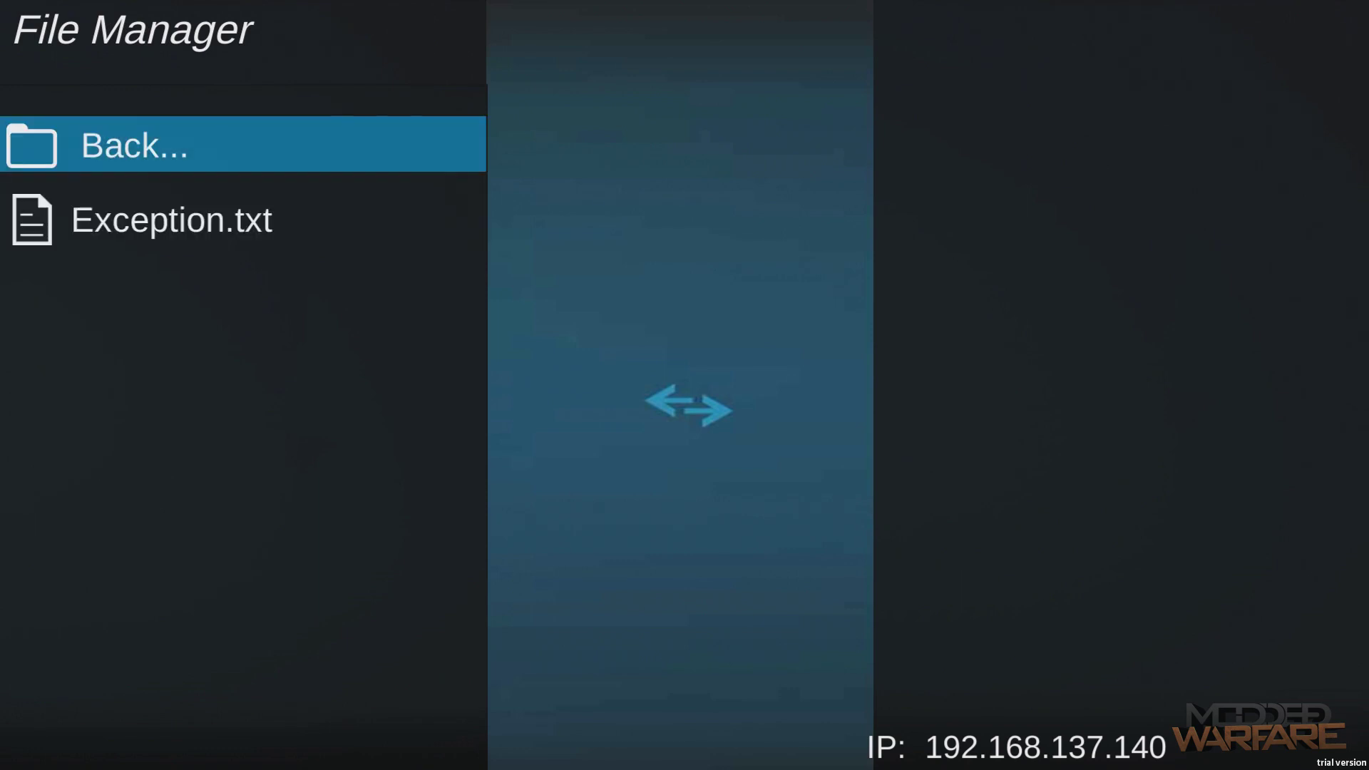
- Rename Exception.txt in the Name_Here folder to Exc.txt
key("Menu")
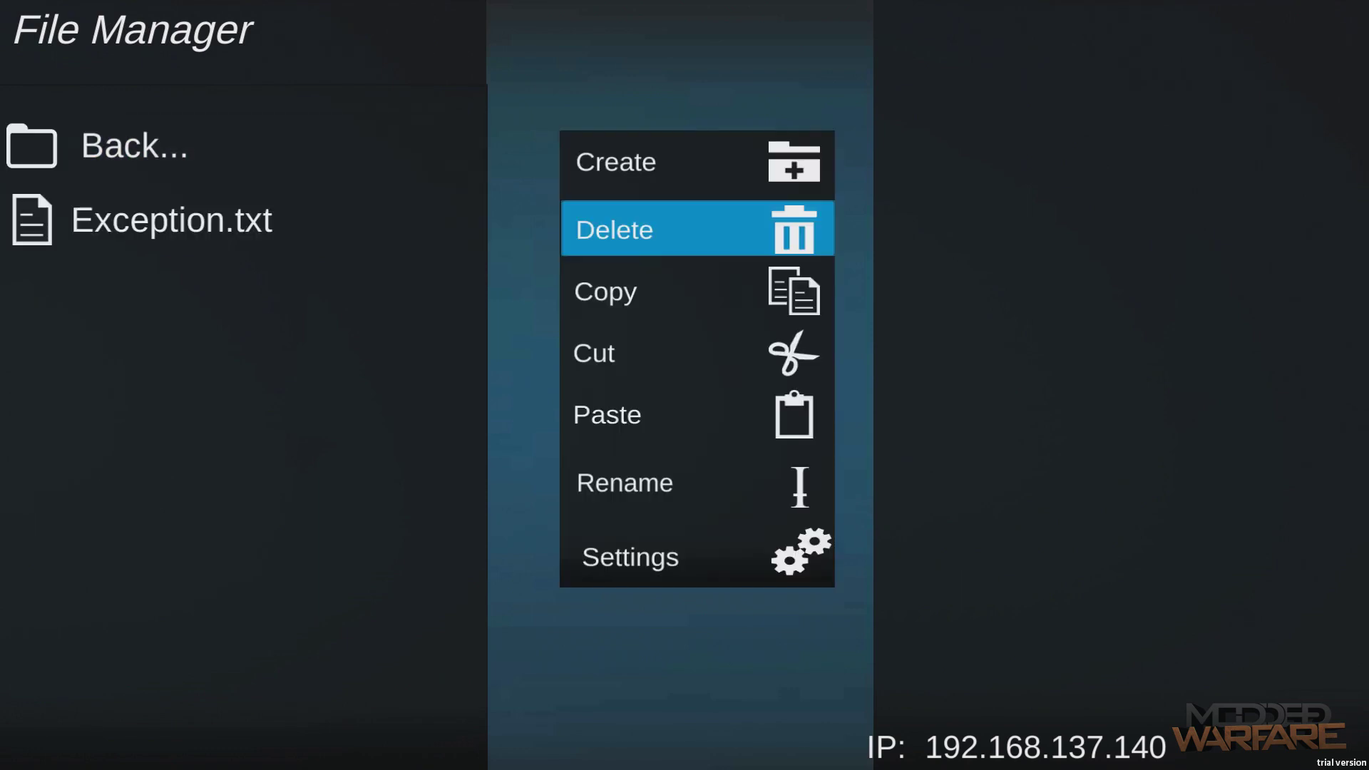
key("Down")
key("Down")
key("Down")
key("Down")
key("Return")
key("Return")
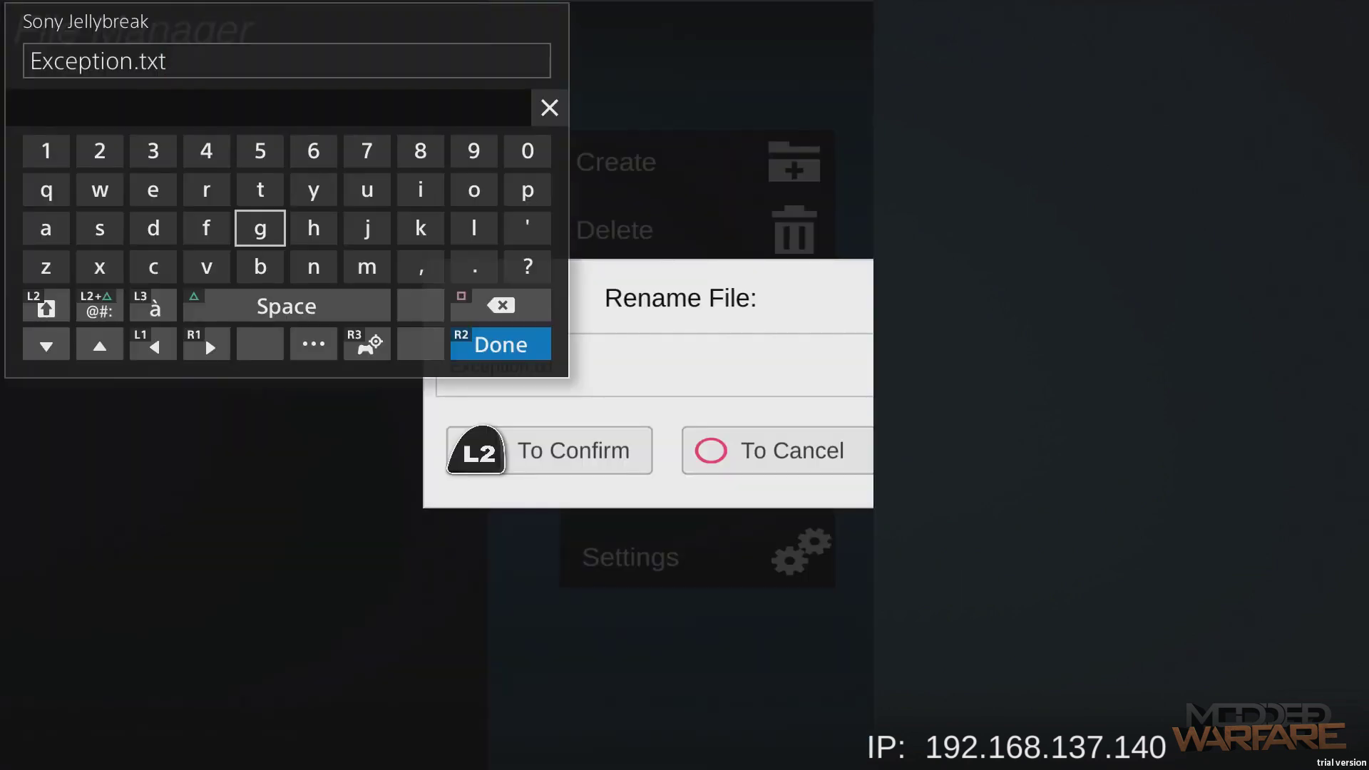
key("Left")
key("Left")
key("Left")
key("Left")
key("BackSpace")
key("BackSpace")
key("BackSpace")
key("BackSpace")
key("BackSpace")
key("BackSpace")
- Return to the update folder and copy the Name_Here folder
key("Return")
key("Return")
key("Down")
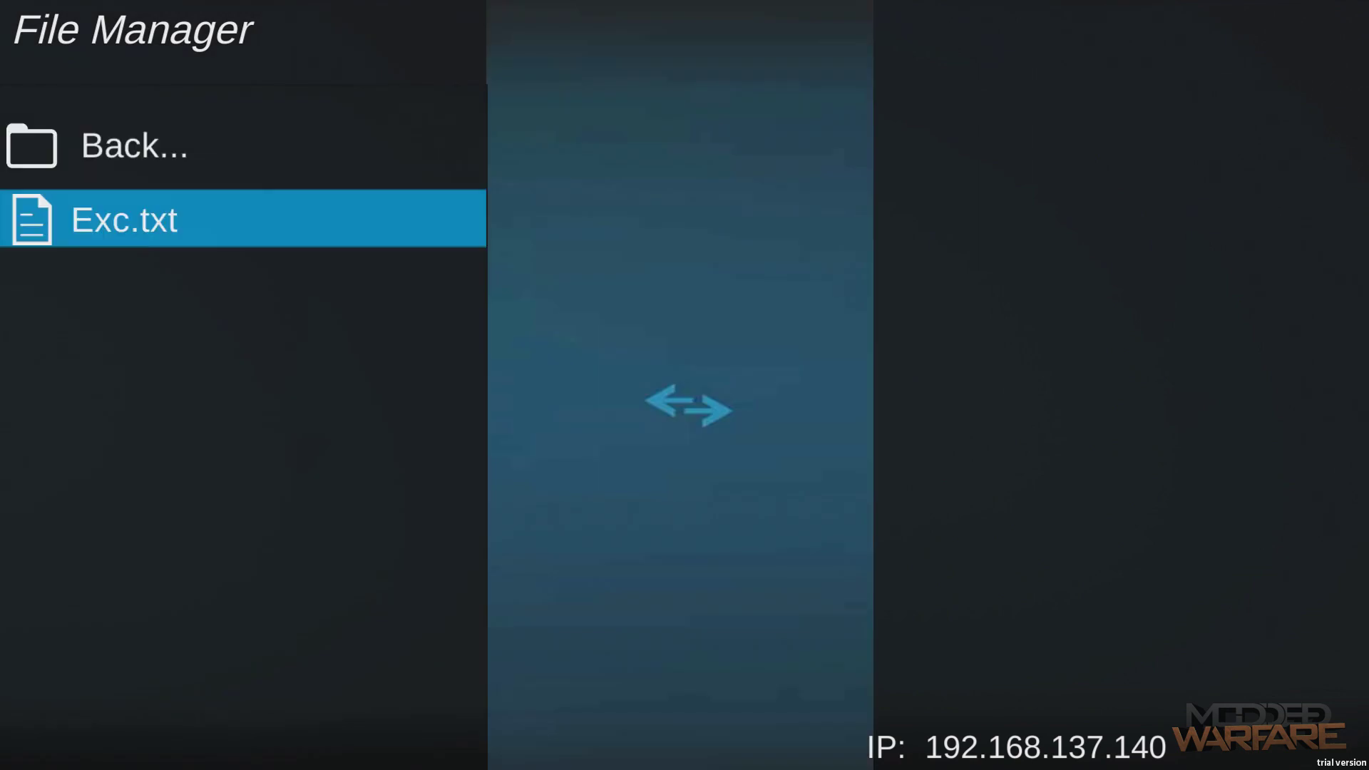
key("Up")
key("Down")
key("Up")
key("Return")
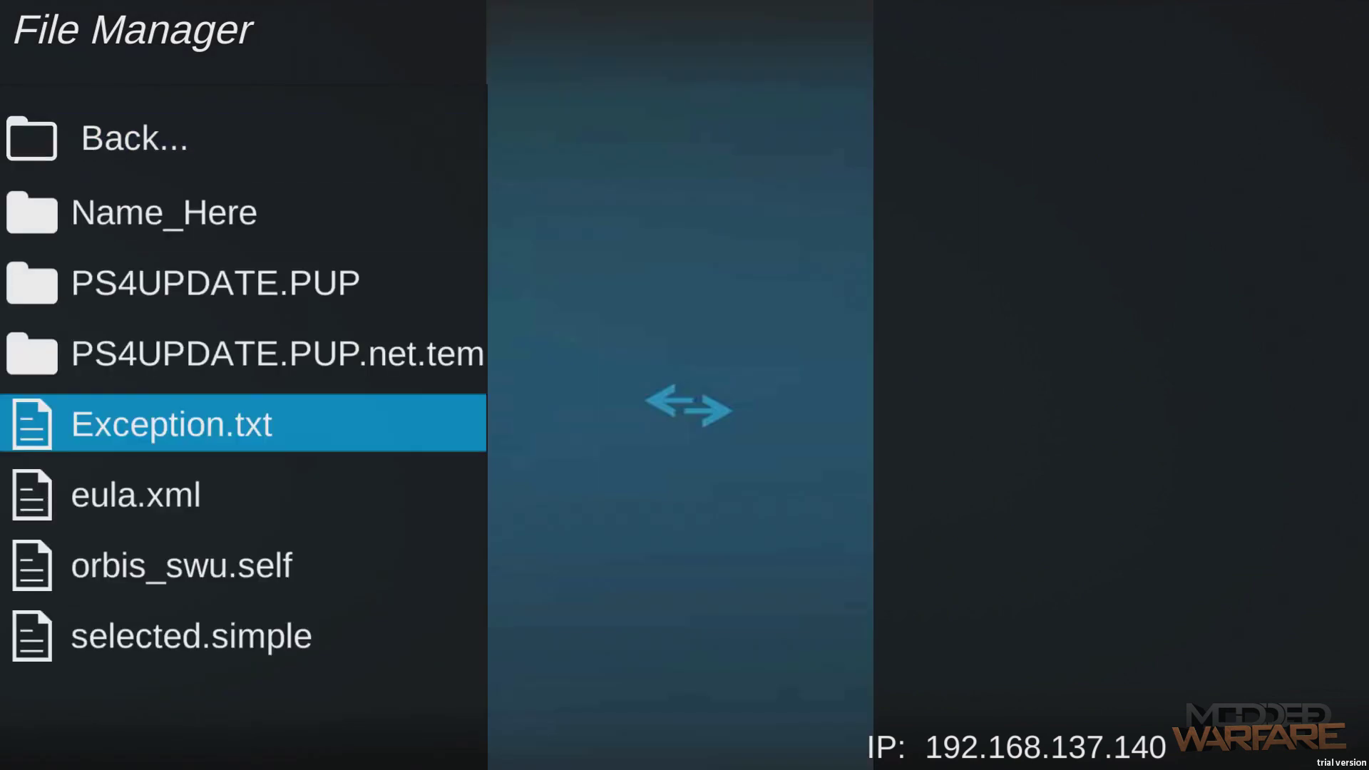
key("Menu")
key("Down")
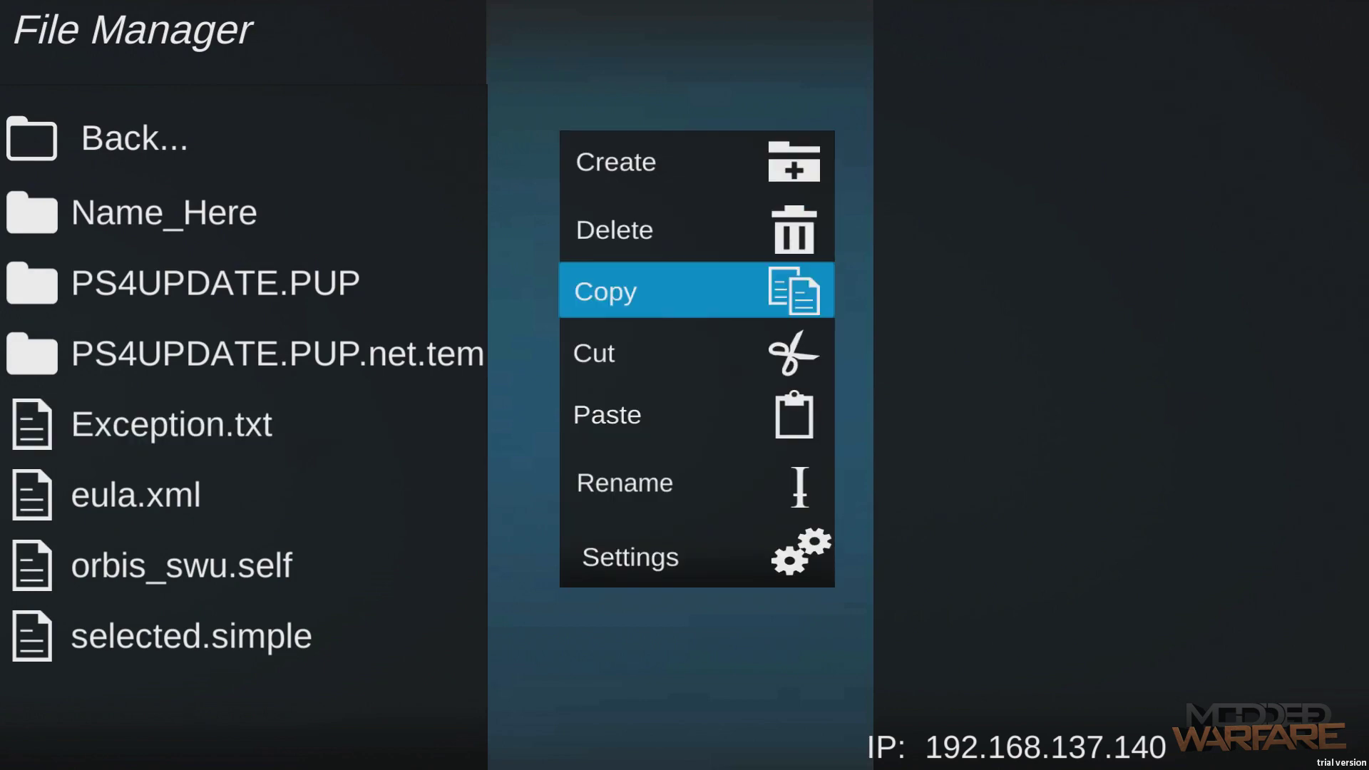
key("Return")
- Open the Name_Here folder and paste the copied Name_Here folder beside Exc.txt
key("Down")
key("Return")
key("Down")
key("Down")
key("Down")
key("Down")
key("Return")
key("Down")
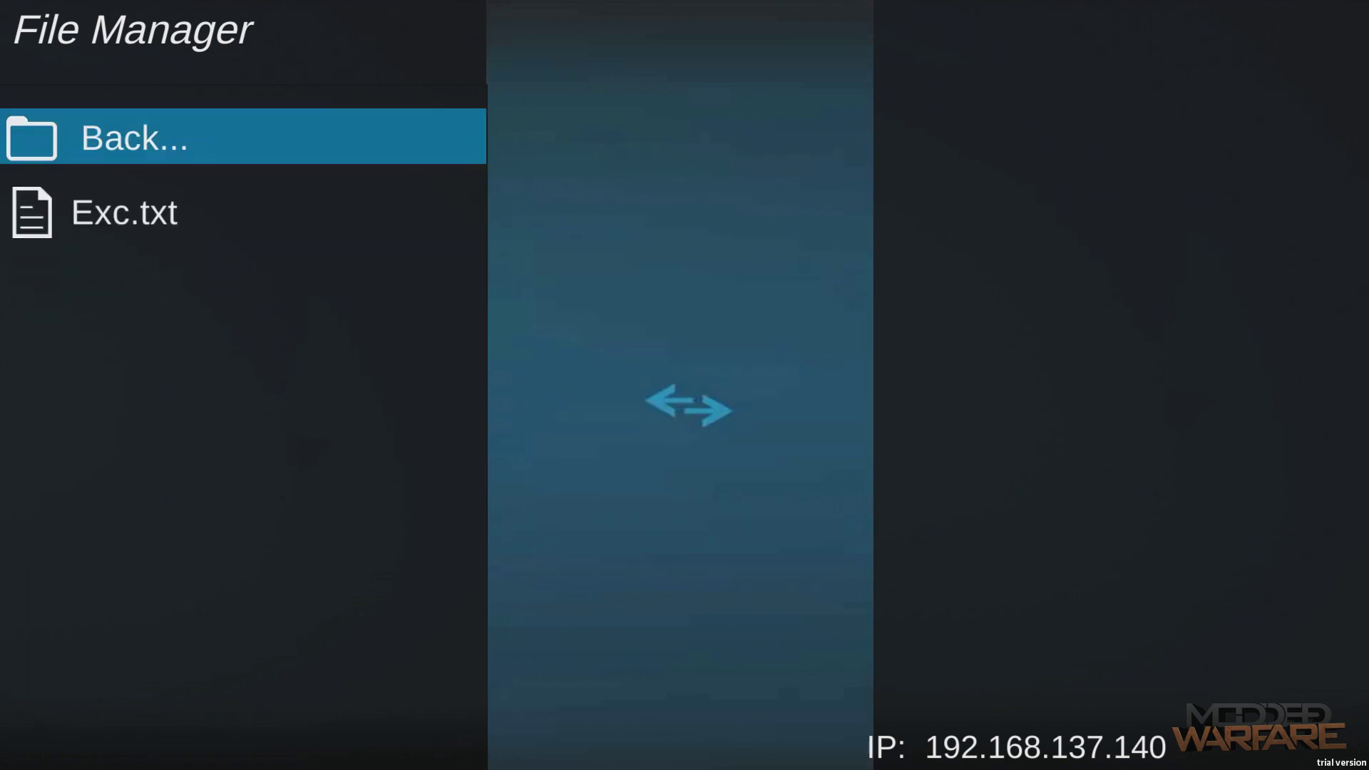
- Return to the update folder and copy its Exception.txt file
key("Down")
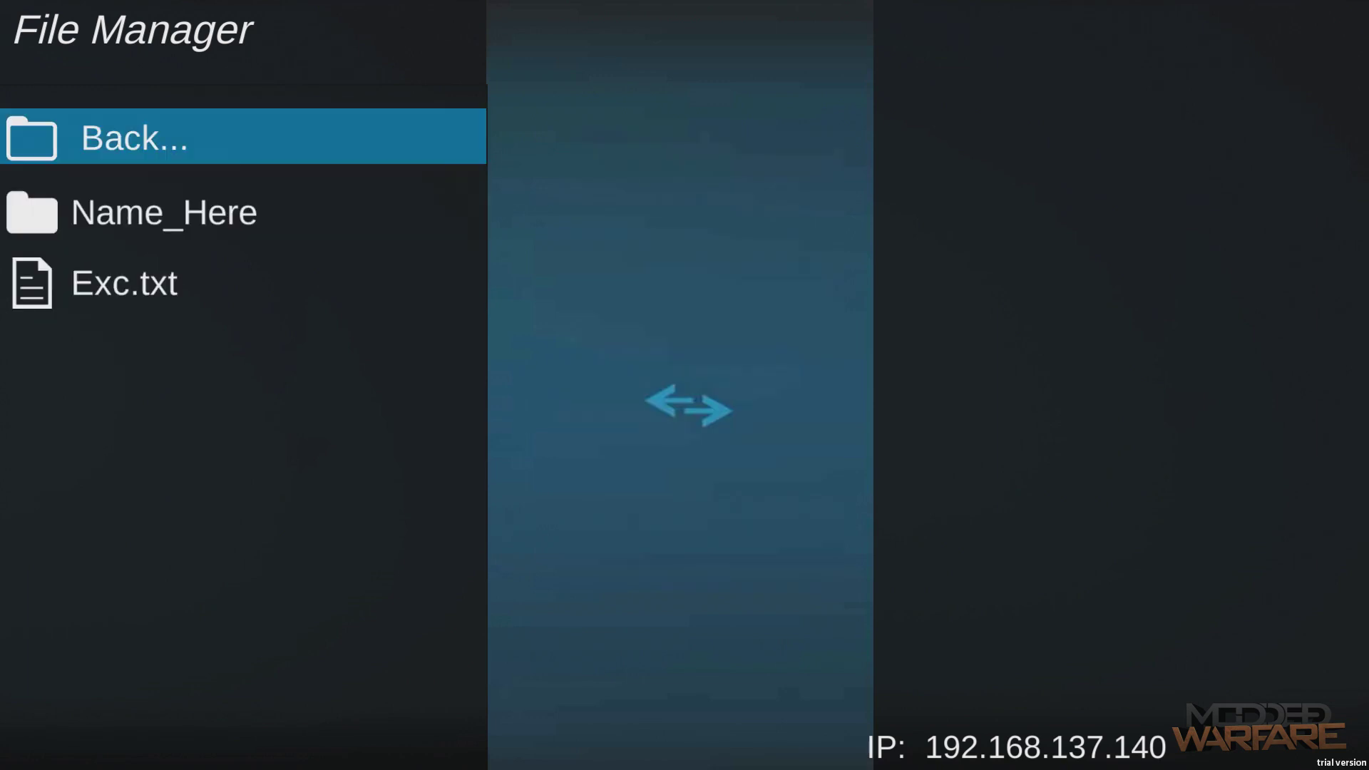
key("Down")
key("Down")
key("Down")
key("Down")
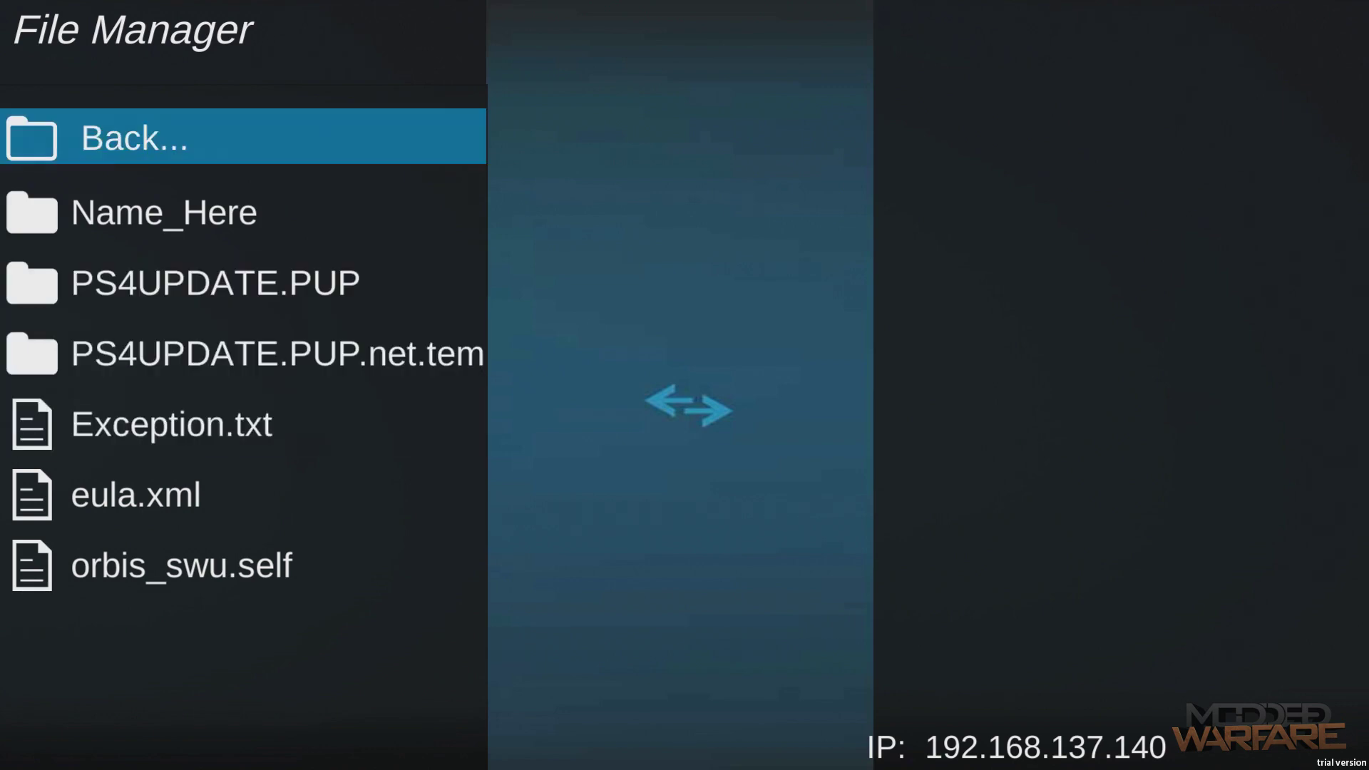
key("Down")
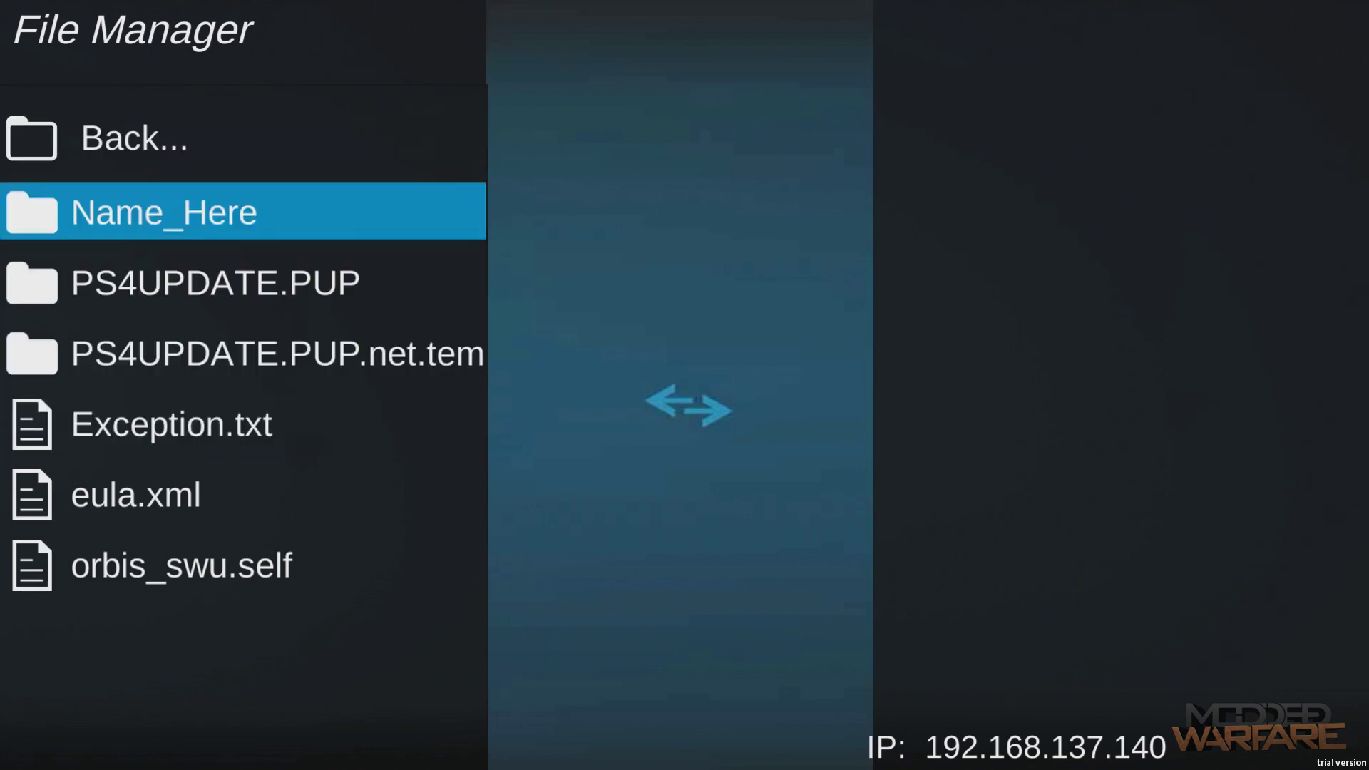
key("Down")
key("Down")
key("Down")
key("Menu")
- Open the Name_Here folder, paste the copied Exception.txt beside Exc.txt and select the pasted file
key("Down")
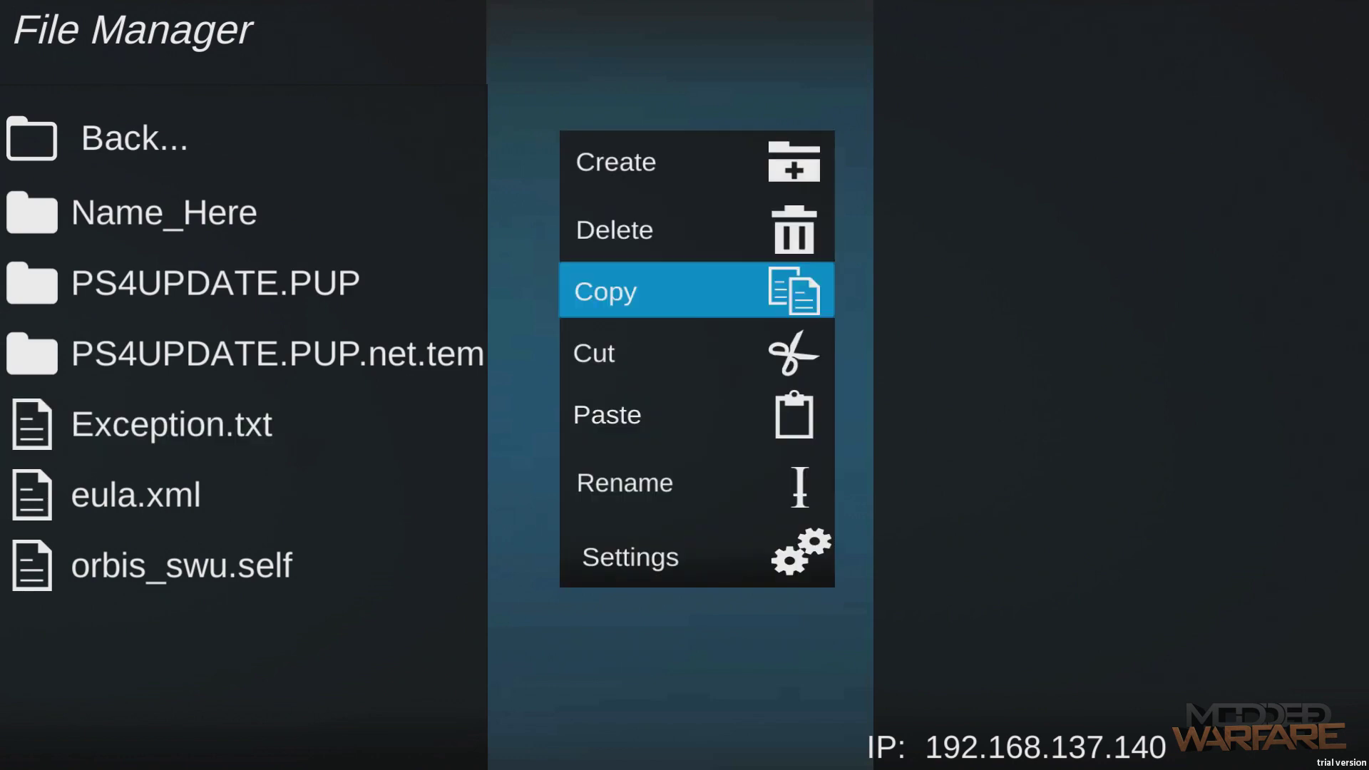
key("Return")
key("Down")
key("Return")
key("Down")
key("Down")
key("Right")
key("Down")
key("Down")
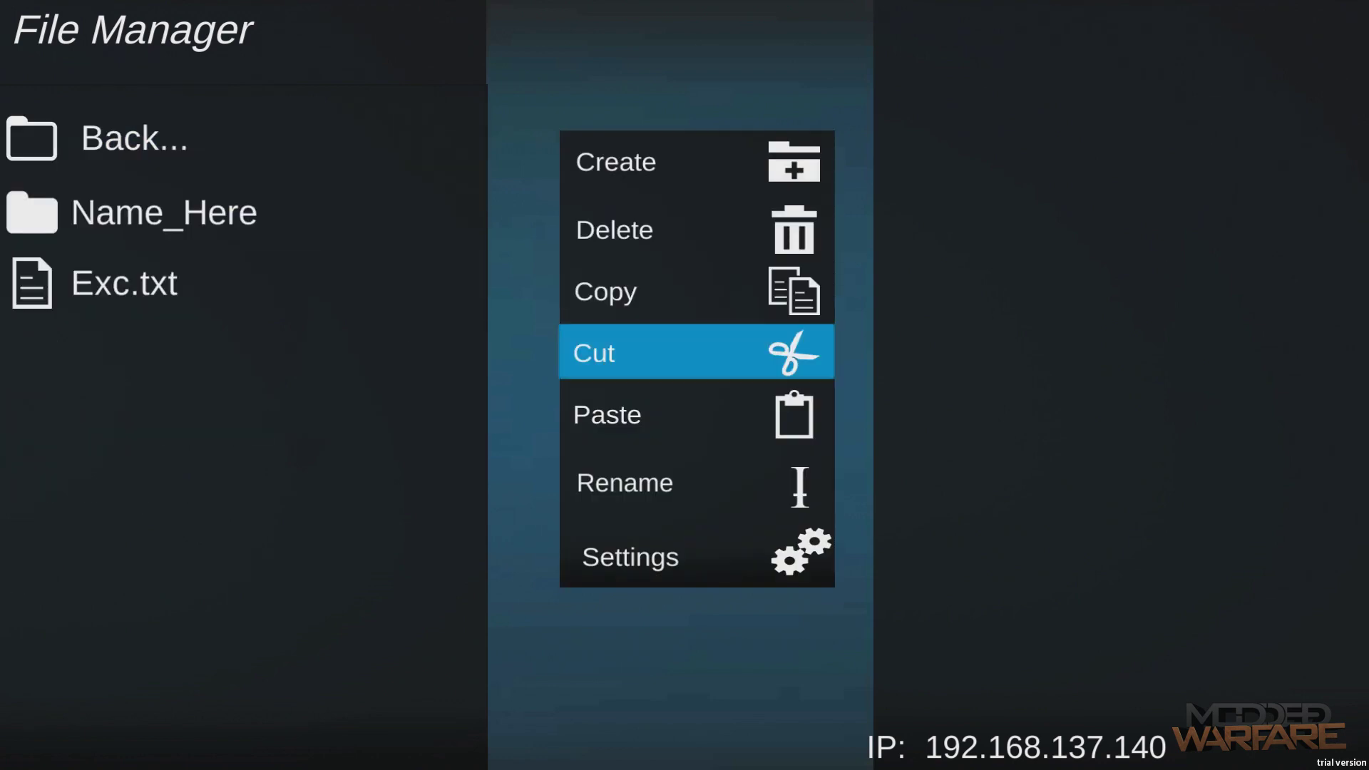
key("Return")
- Leave the Name_Here folder and return to the update folder's file list
key("Down")
key("Down")
key("Down")
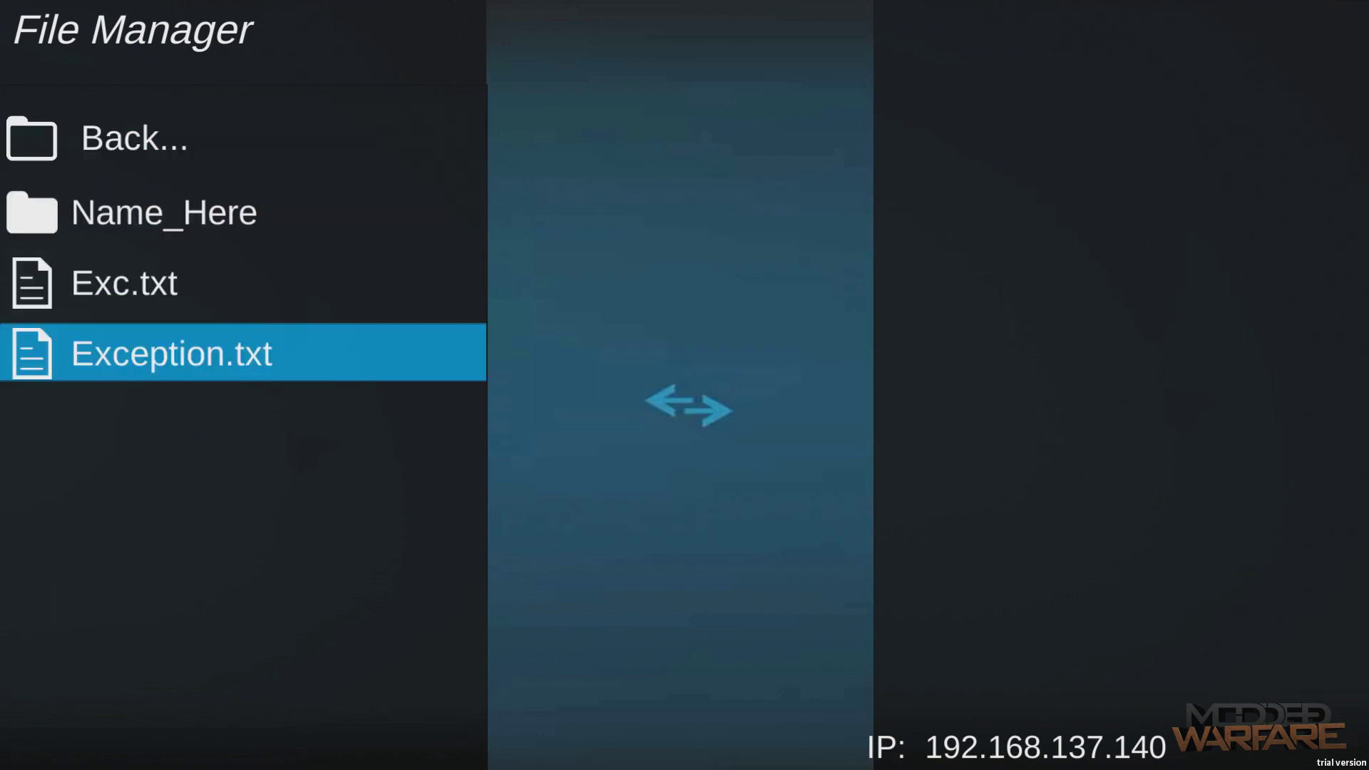
key("Up")
key("Down")
key("Up")
key("Up")
key("Up")
key("Return")
key("Down")
key("Down")
key("Down")
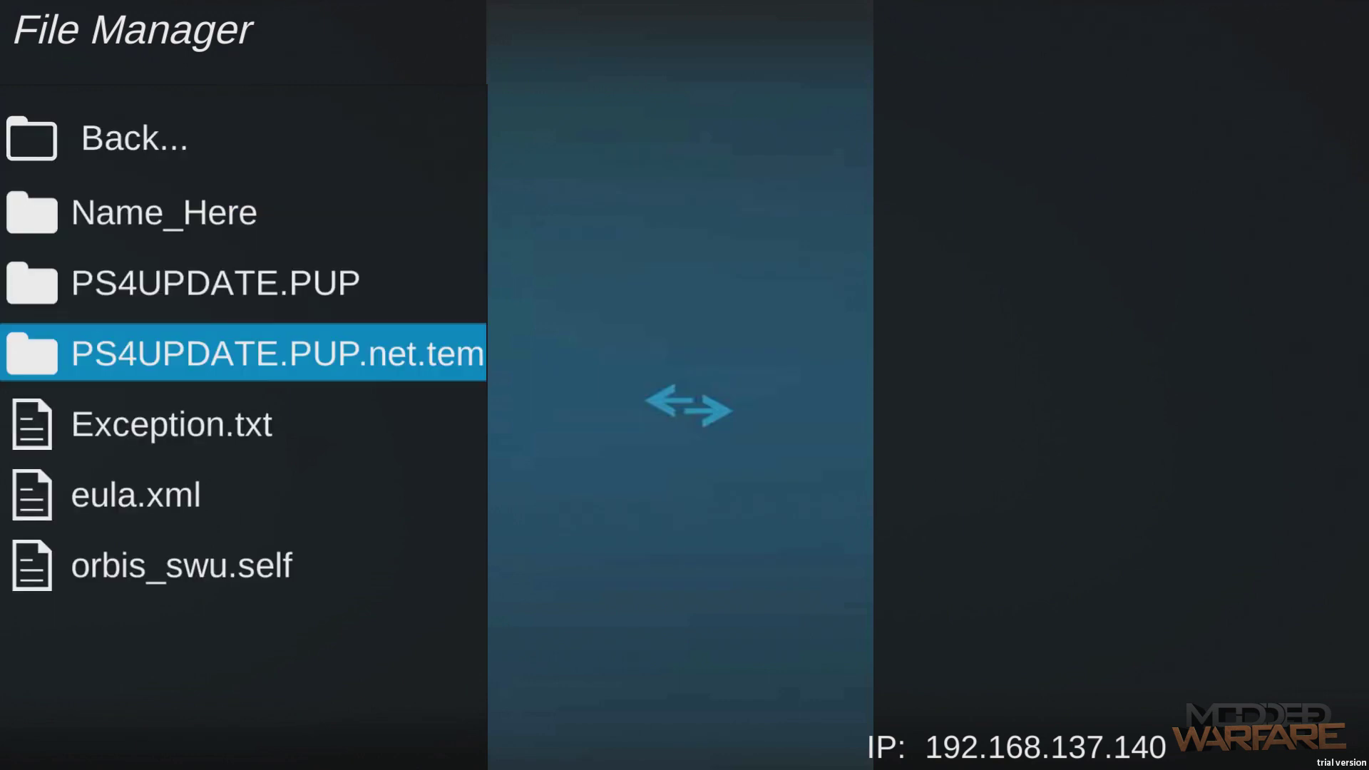
key("Up")
key("Up")
key("Up")
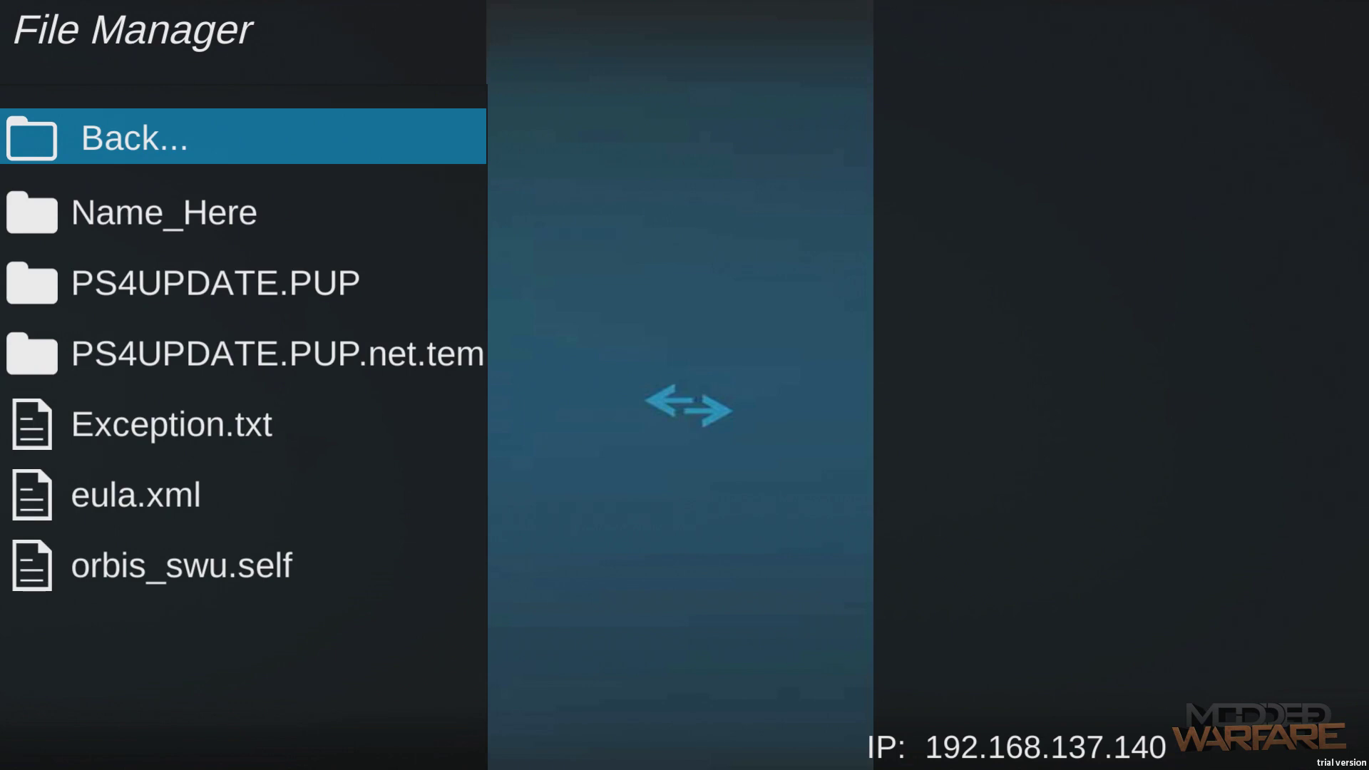
key("Down")
key("Down")
key("Down")
key("Down")
key("Down")
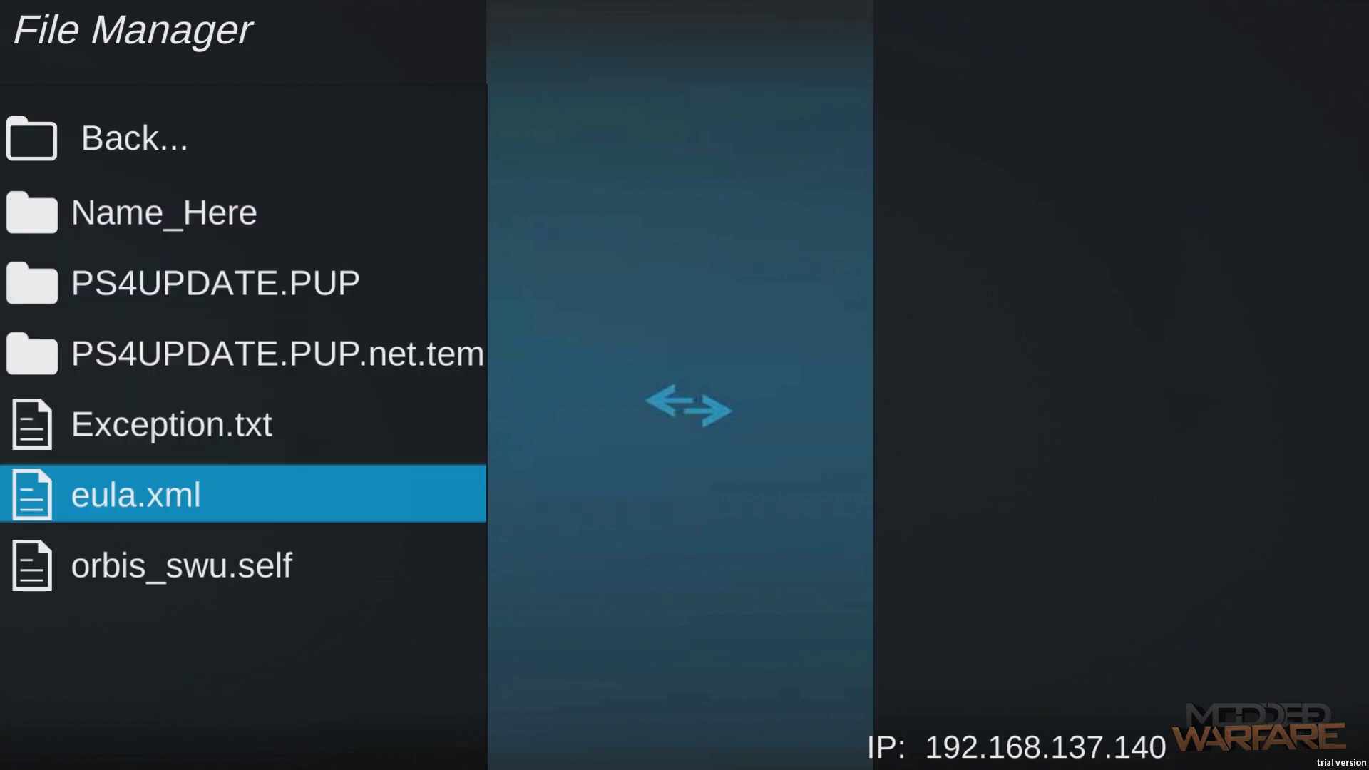
key("Up")
key("Up")
key("Down")
key("Down")
key("Up")
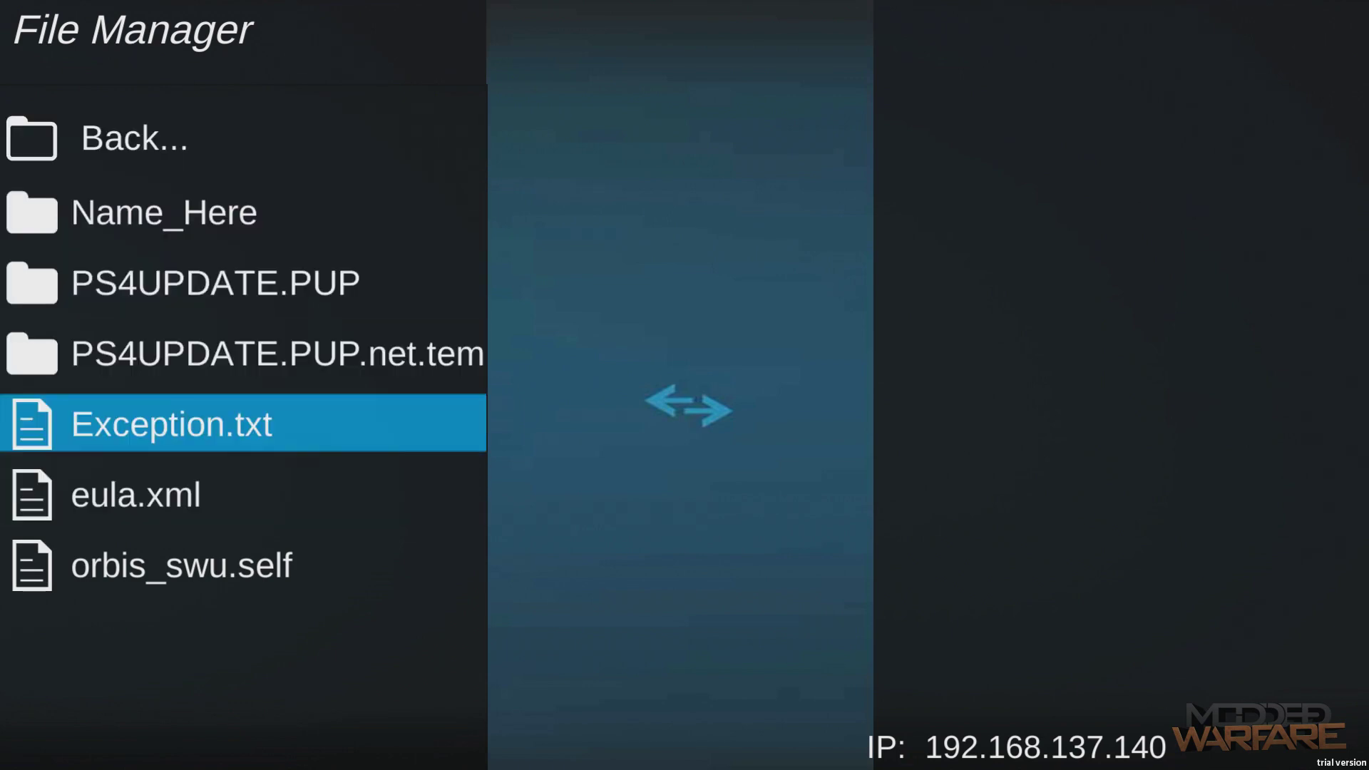
key("Down")
key("Up")
key("Down")
key("Down")
key("Up")
key("Up")
key("Up")
key("Up")
key("Up")
key("Up")
key("Down")
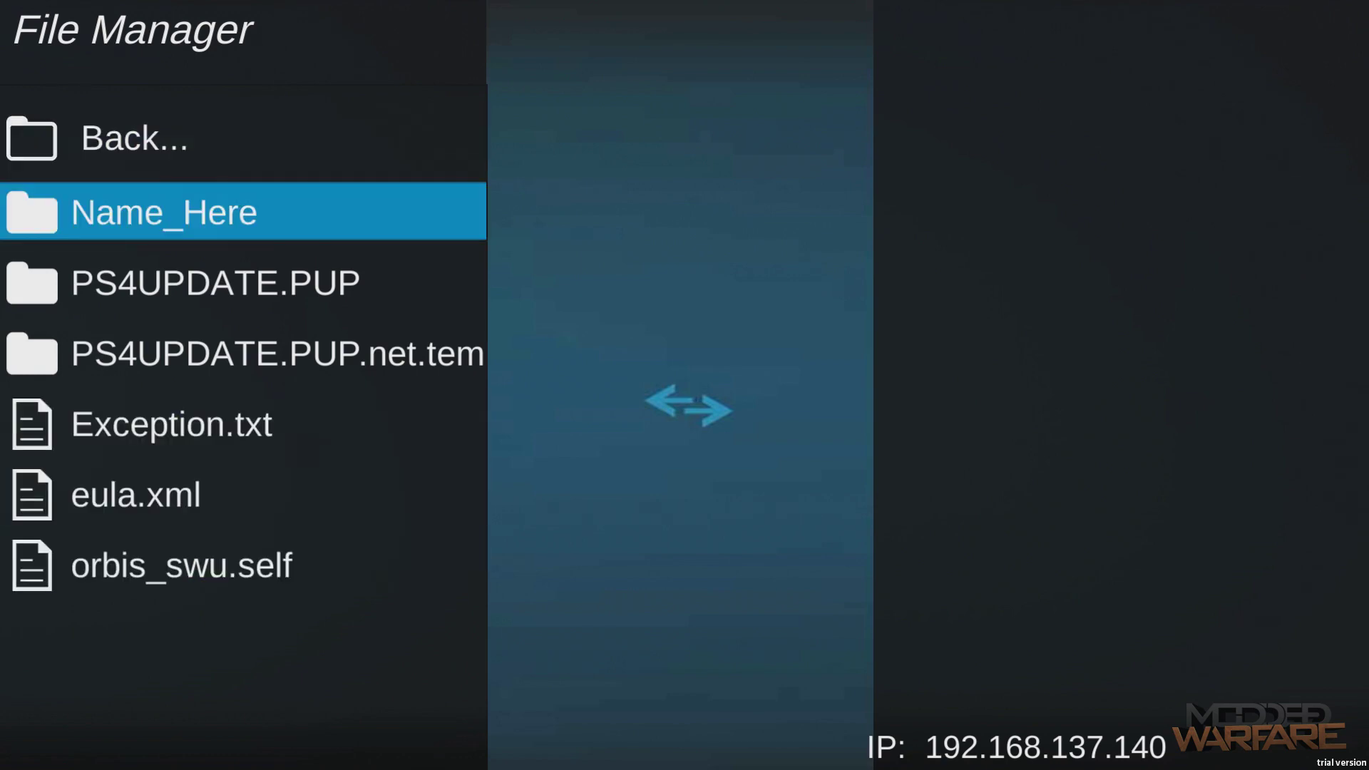
key("Up")
key("Down")
key("Down")
key("Down")
key("Up")
key("Up")
key("Up")
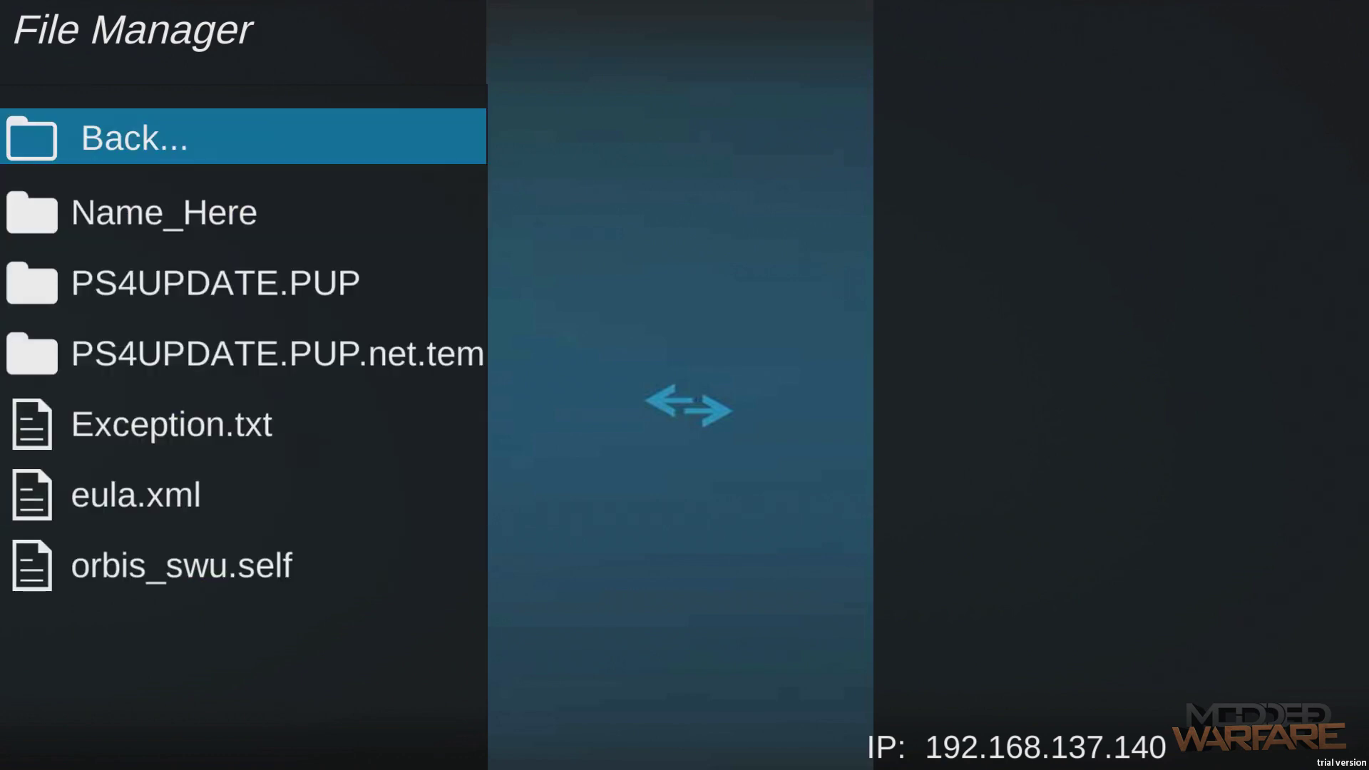
key("Down")
key("Up")
key("Down")
key("Down")
key("Down")
key("Down")
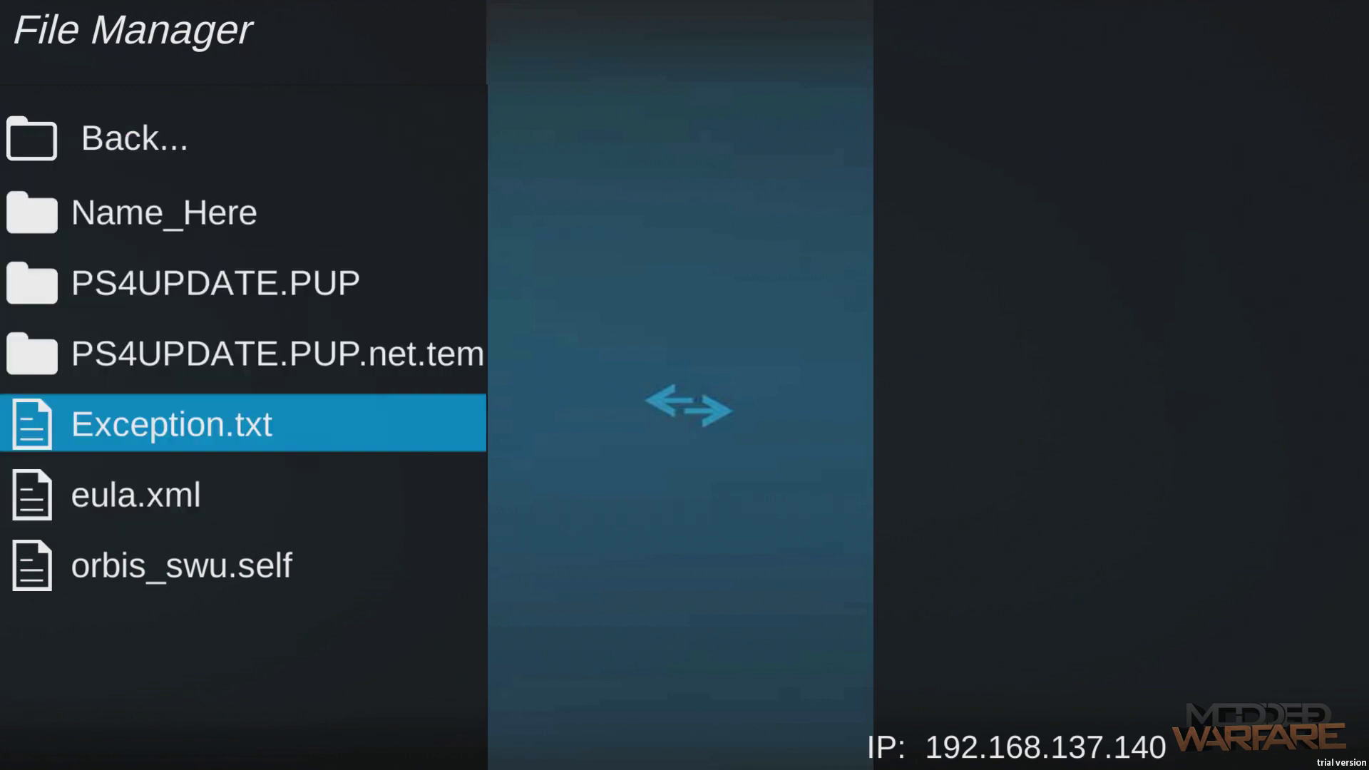
key("Up")
key("Down")
key("Up")
key("Down")
key("Down")
key("Up")
key("Up")
key("Down")
key("Up")
key("Up")
key("Up")
key("Up")
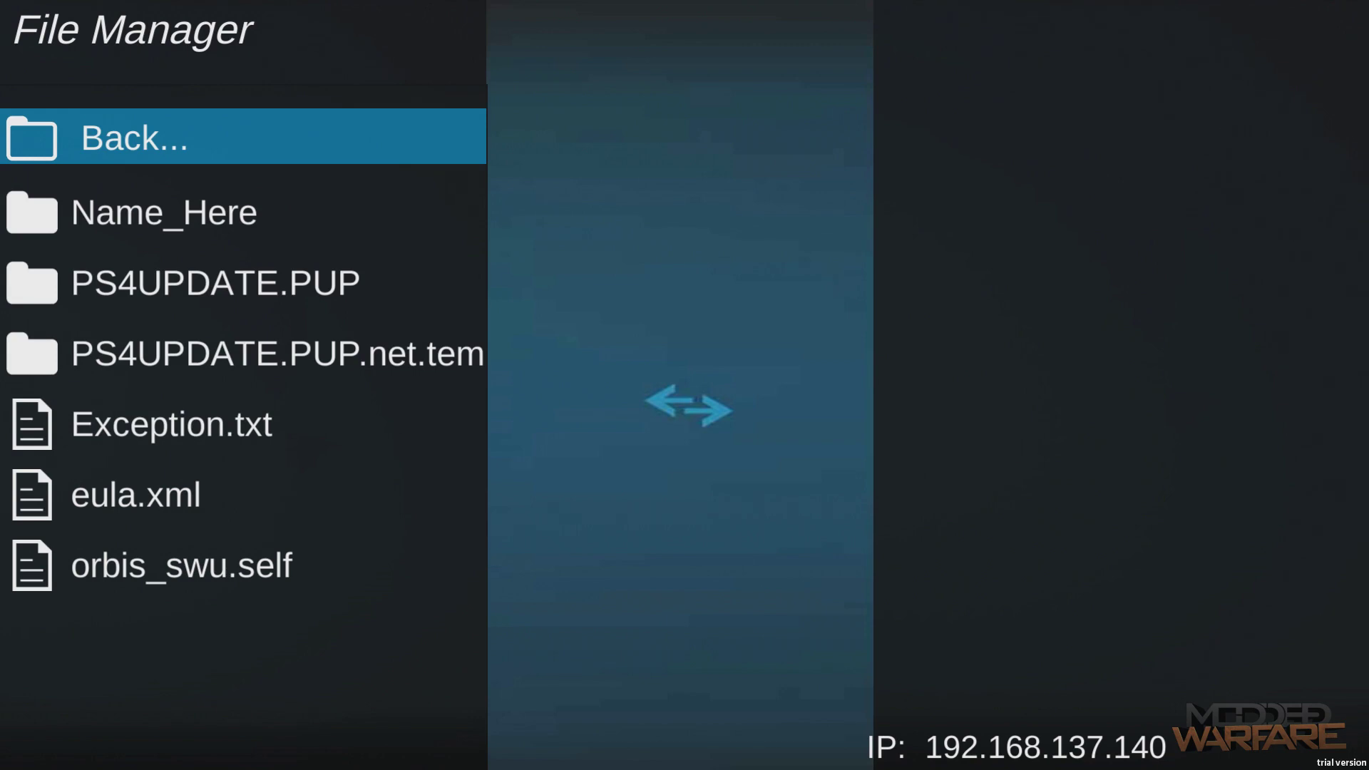
key("Menu")
key("Down")
key("Down")
key("Down")
key("Up")
key("Up")
key("Up")
key("Down")
key("Down")
key("Down")
key("Down")
key("Down")
key("Up")
key("Up")
key("Down")
key("Return")
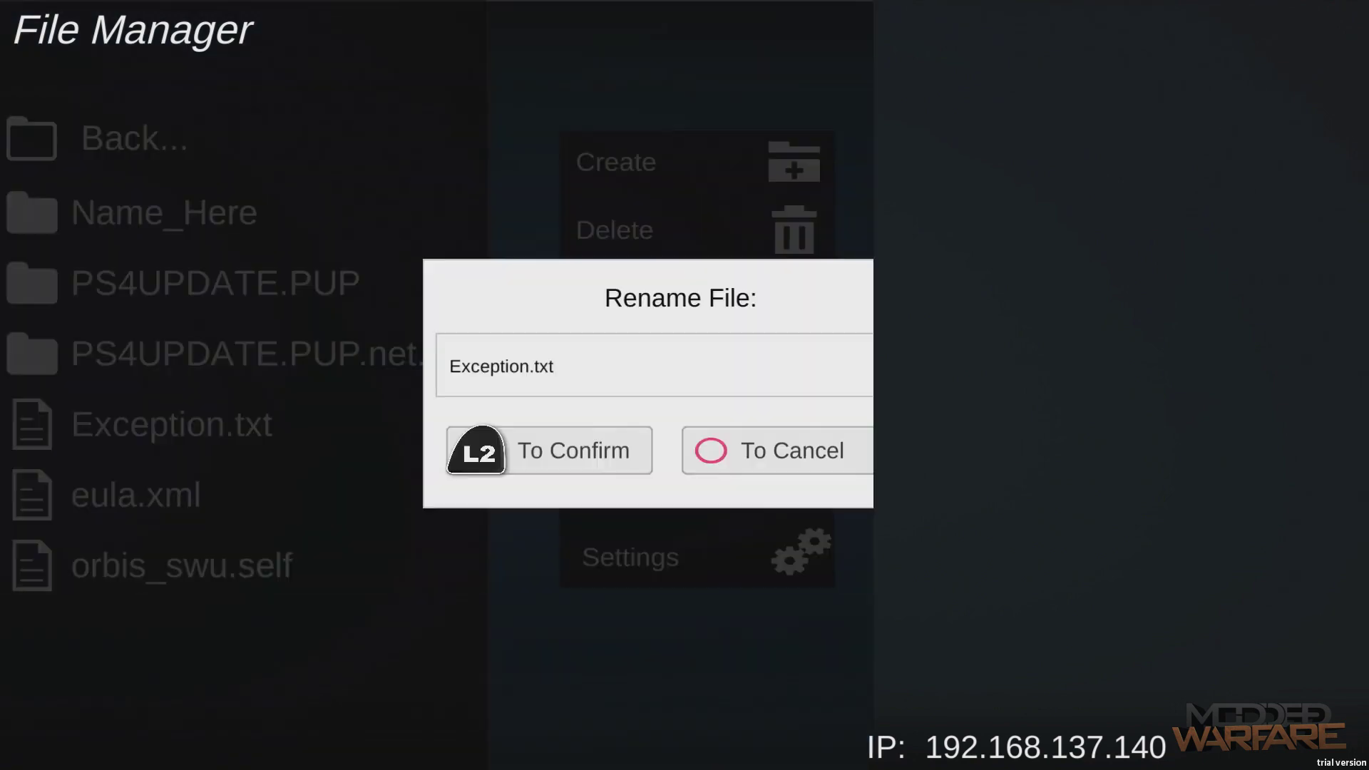
key("Return")
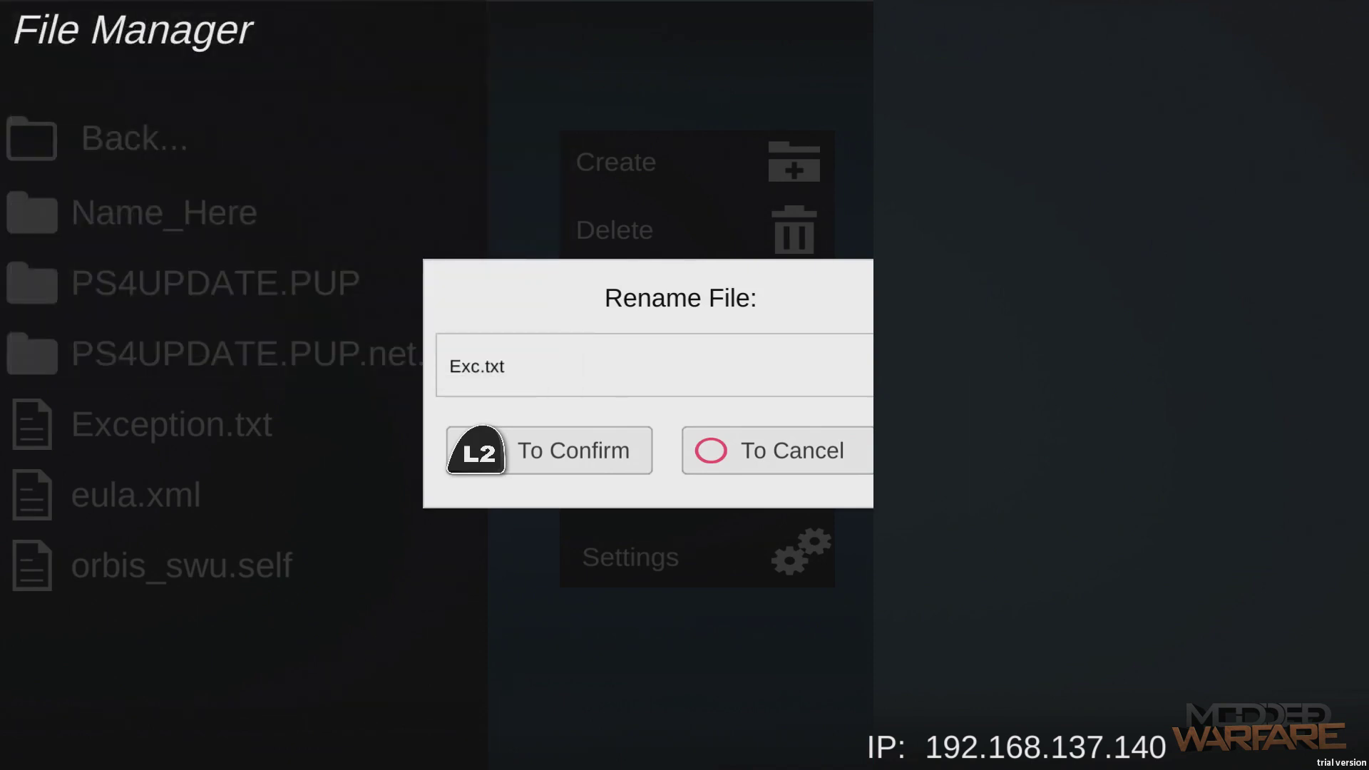
key("Escape")
- Open the Name_Here folder and select the pasted Exception.txt to review the folder's contents
key("Down")
key("Down")
key("Down")
key("Down")
key("Up")
key("Up")
key("Up")
key("Down")
key("Down")
key("Down")
key("Up")
key("Down")
- Return to the update folder and select its original Exception.txt
key("Up")
key("Down")
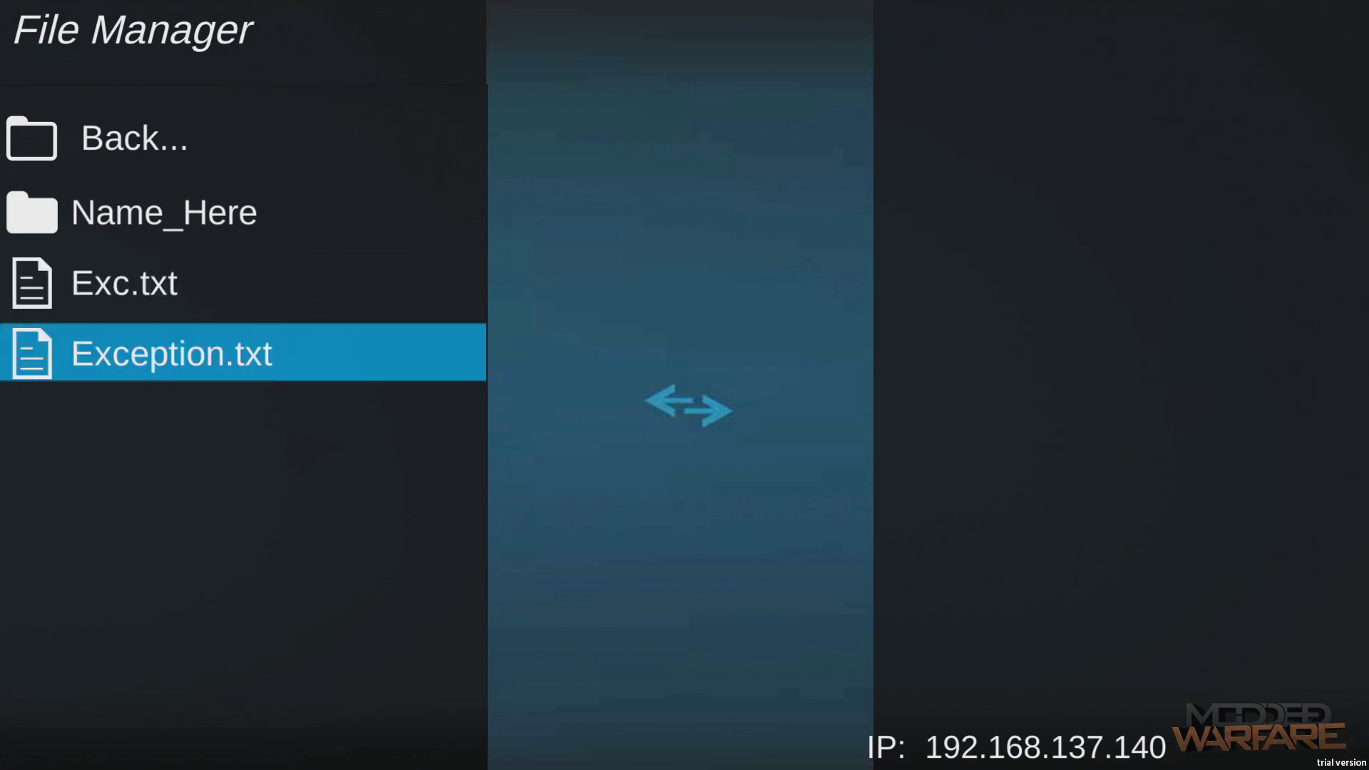
key("Up")
key("Up")
key("Up")
key("Down")
key("Down")
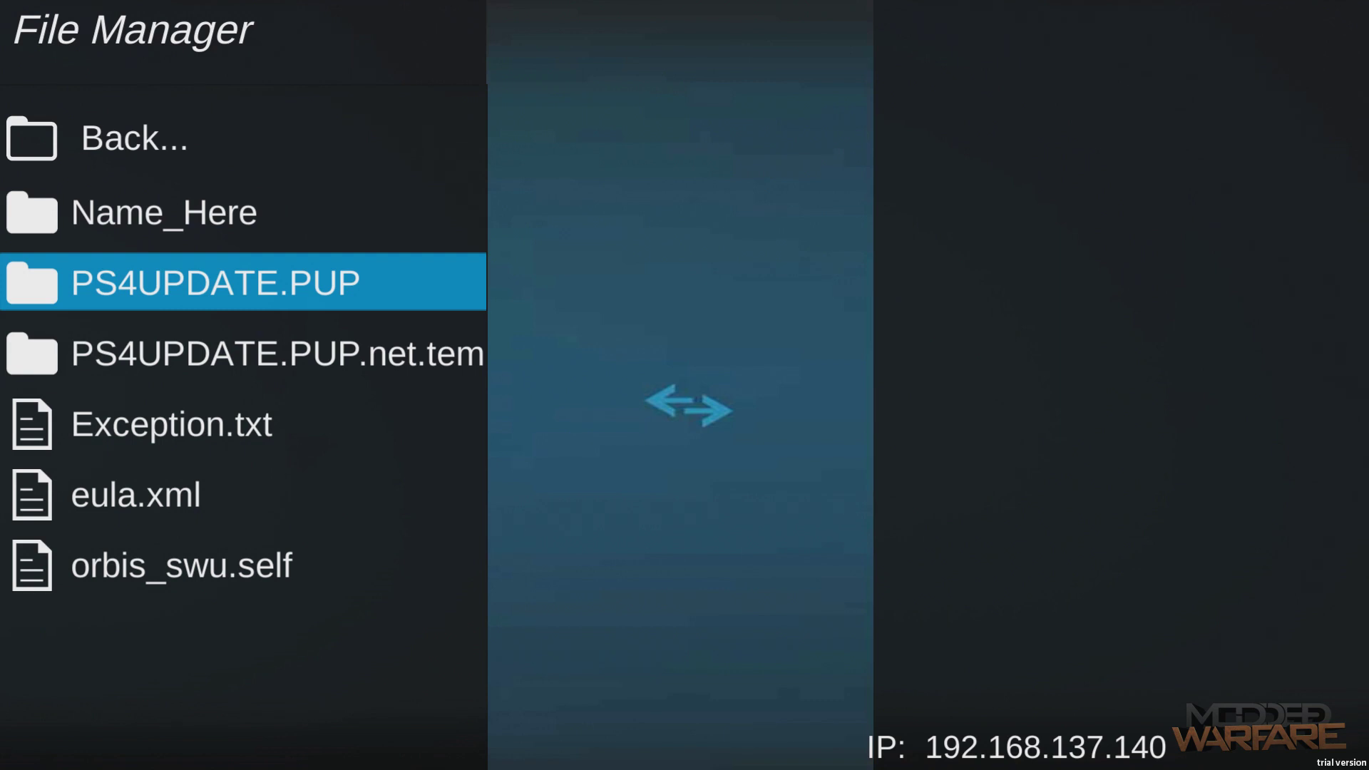
key("Down")
key("Down")
key("Up")
key("Down")
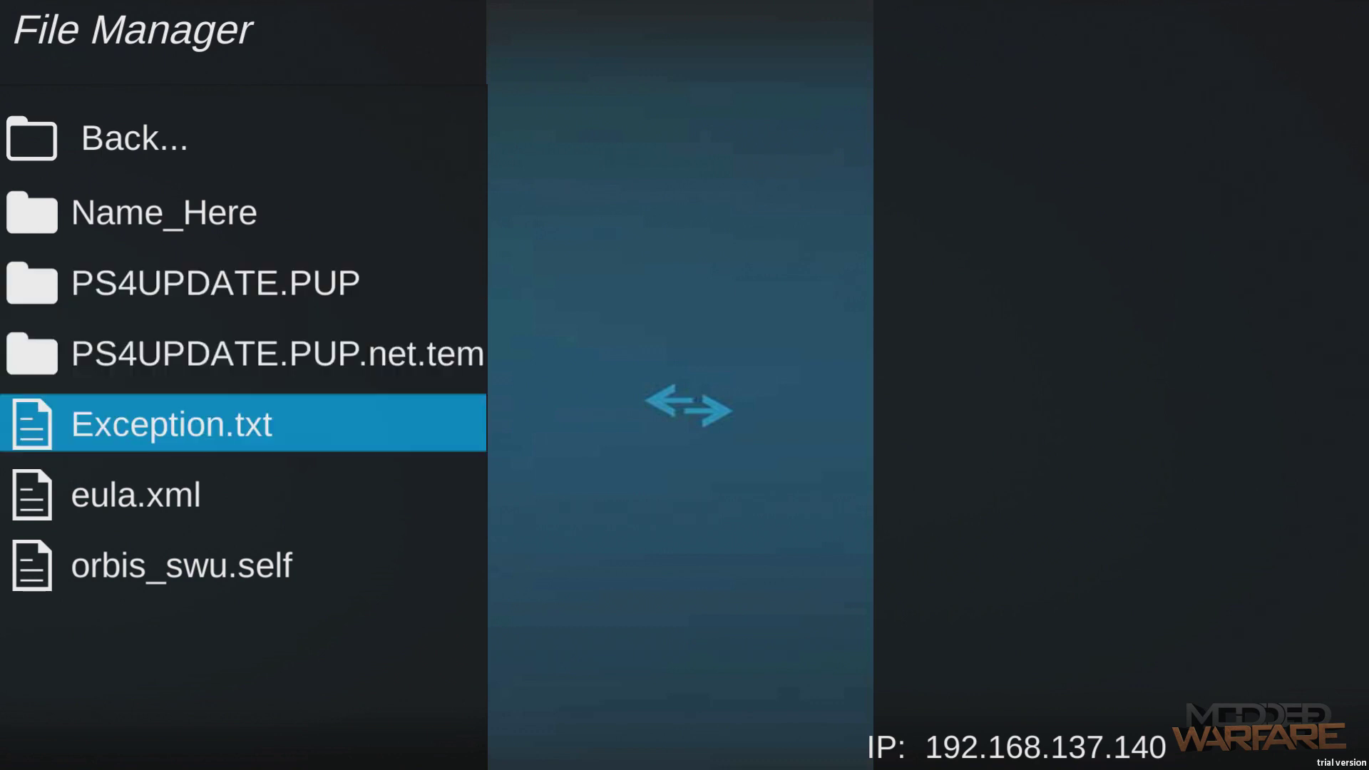
- Open the Name_Here folder and delete Exc.txt from it
key("Up")
key("Up")
key("Up")
key("Up")
key("Down")
key("Down")
key("Down")
key("Up")
key("Down")
key("Up")
key("Up")
key("Up")
key("Down")
key("c")
- Delete Exception.txt from the Name_Here folder, leaving the nested Name_Here folder in place
key("Down")
key("Up")
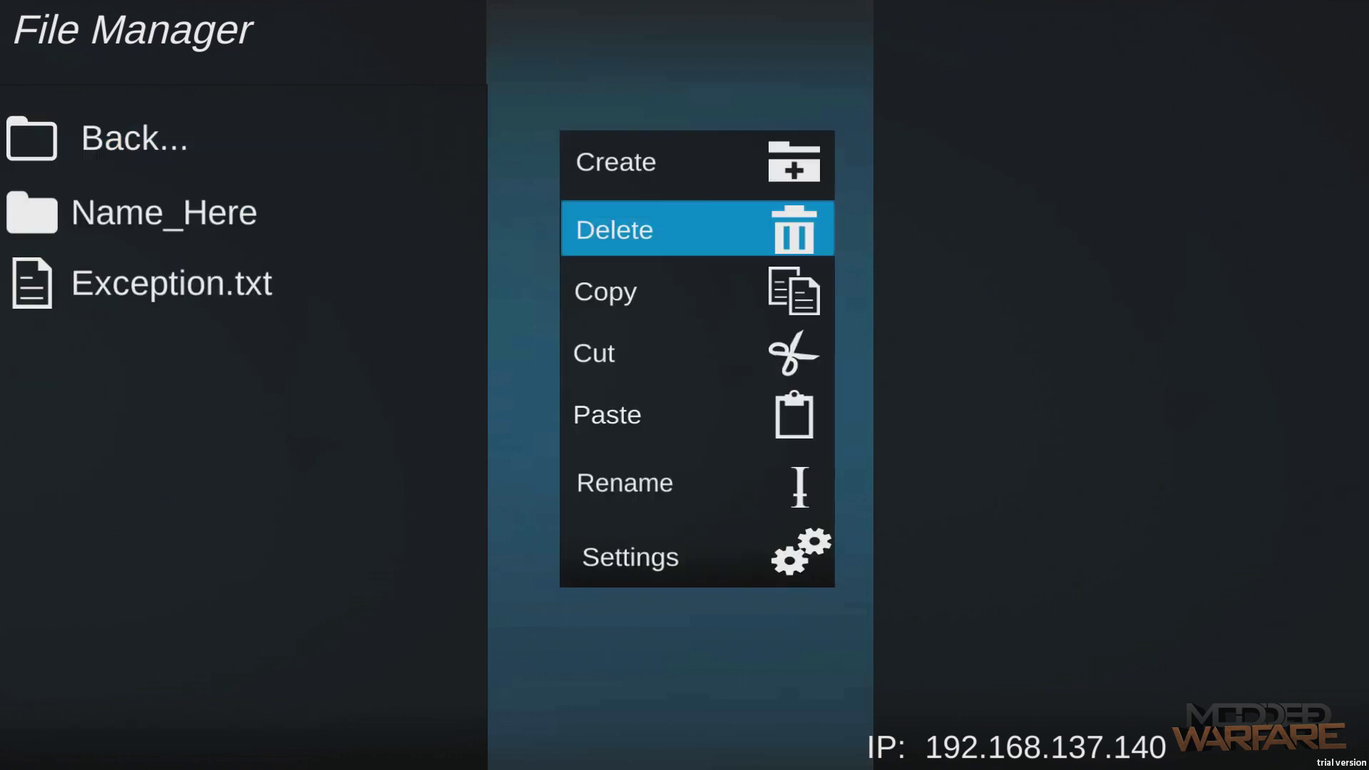
key("Down")
key("Return")
key("Down")
key("Down")
key("Down")
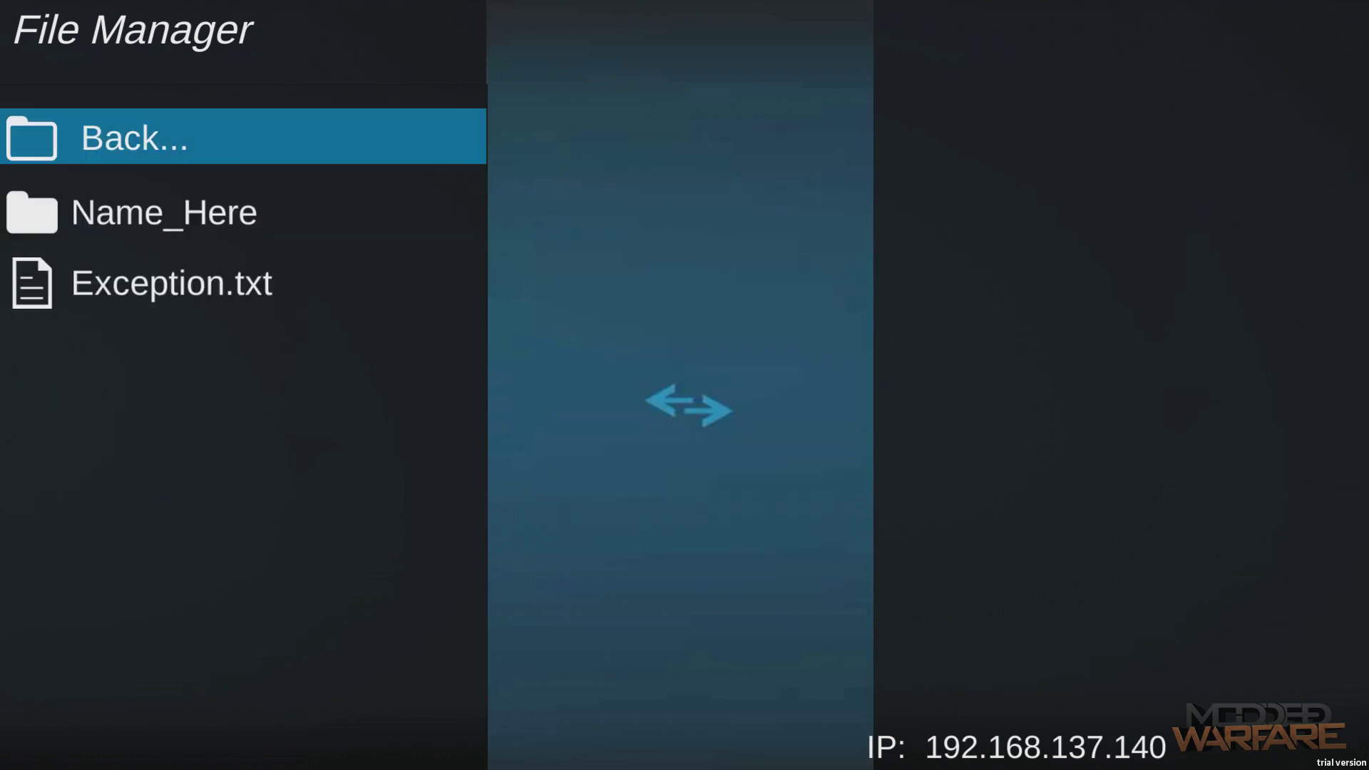
key("Menu")
key("Down")
- Return from the Name_Here folder to the update folder and select the Name_Here folder there
key("Down")
key("Up")
key("Up")
key("Return")
key("Down")
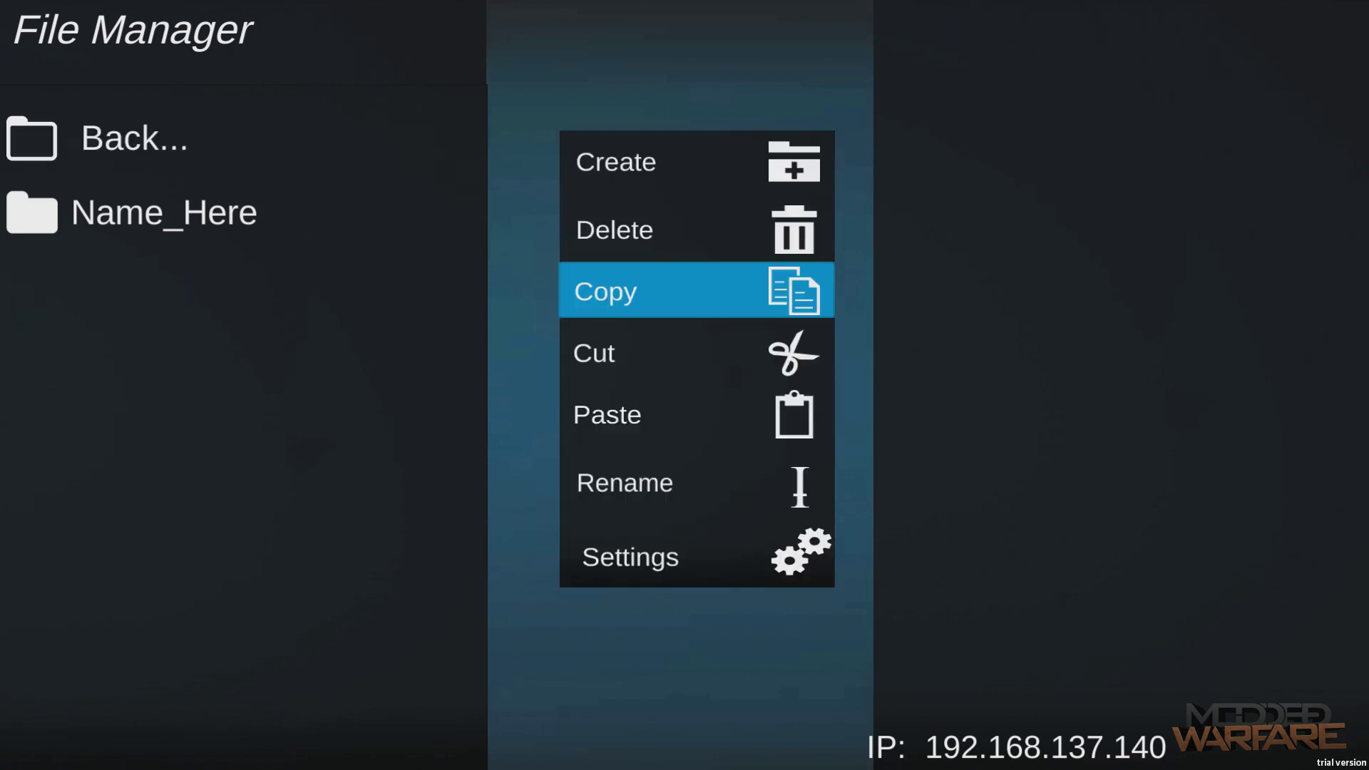
key("Up")
key("Up")
key("Down")
key("Escape")
key("Up")
key("Down")
key("Right")
key("Left")
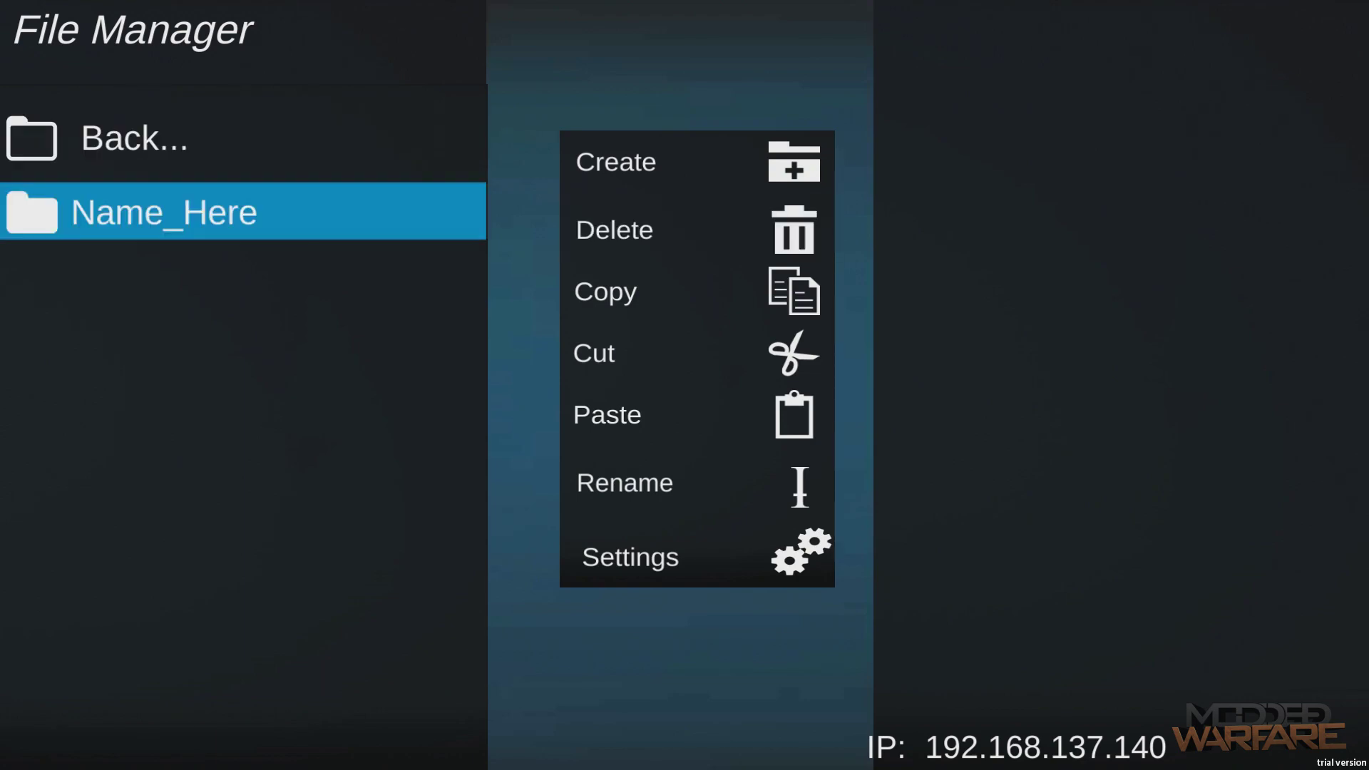
key("Up")
- Open the Name_Here folder and the nested Name_Here folder inside it
key("Down")
key("Down")
key("Up")
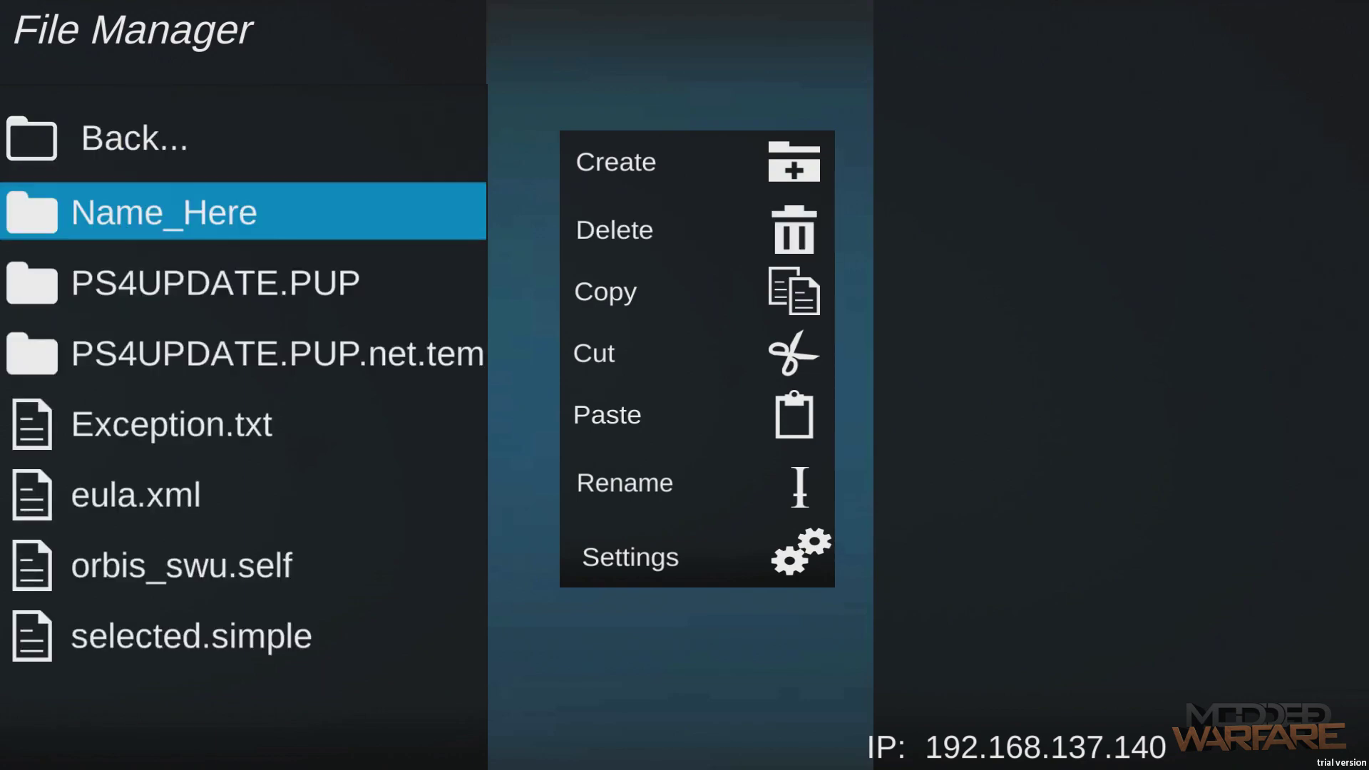
- Try to delete the Name_Here folder from the update folder
key("Right")
key("Return")
key("Return")
key("Left")
key("Return")
key("Down")
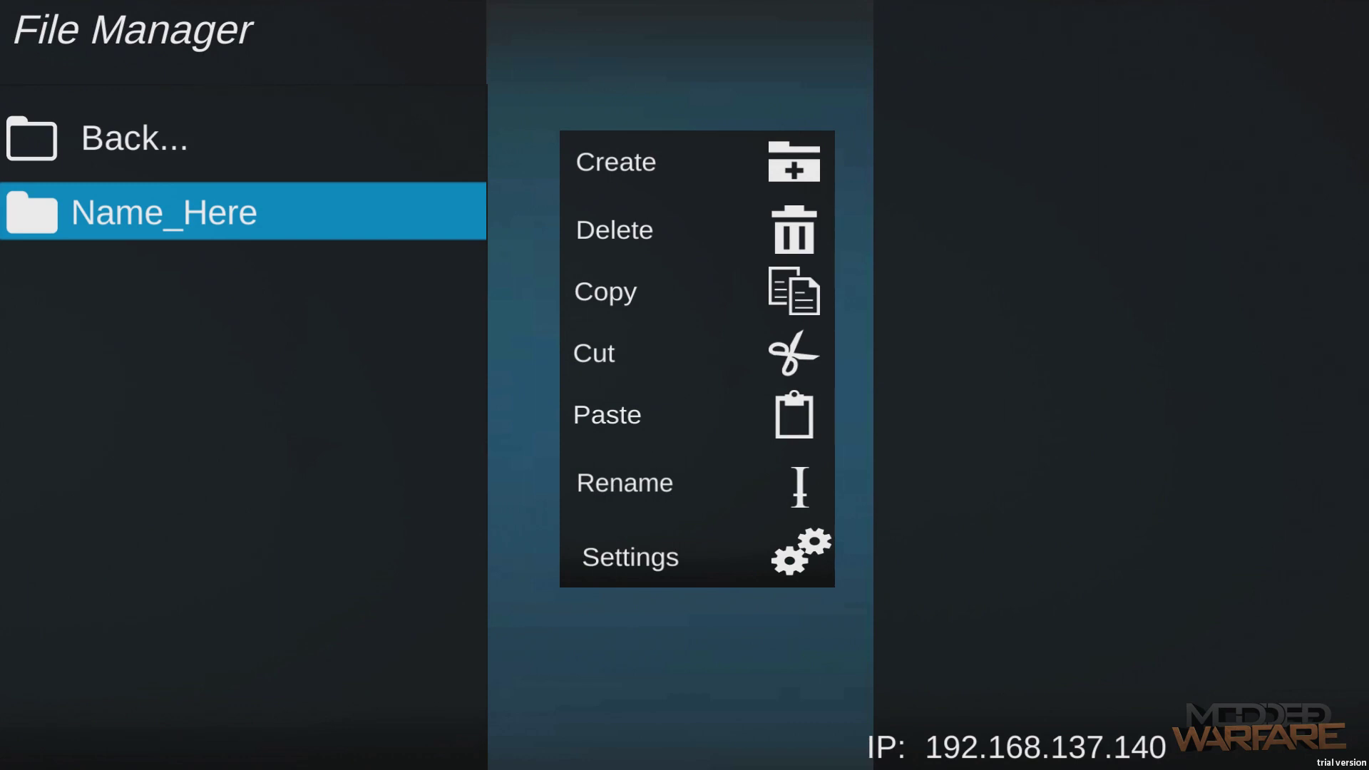
key("Return")
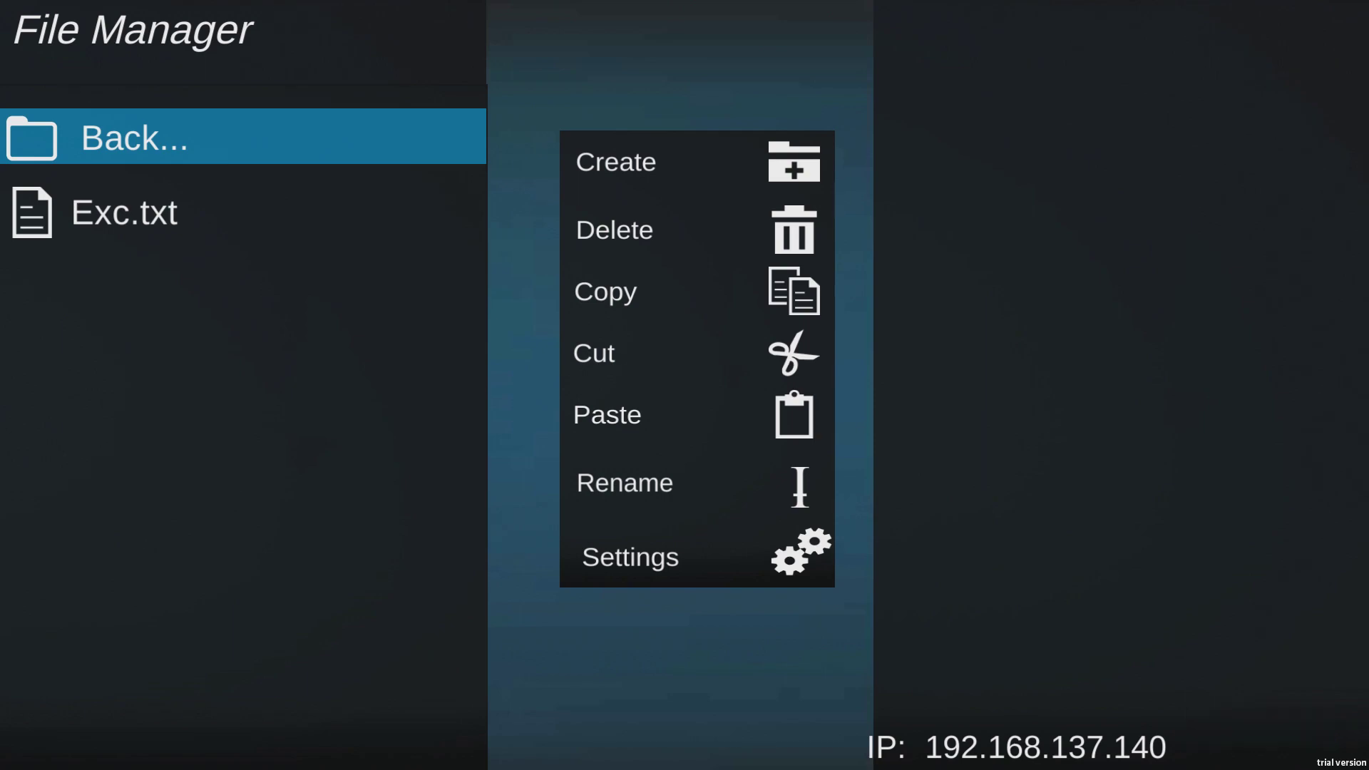
- Delete Exc.txt from the nested Name_Here folder
key("Right")
key("Down")
key("Return")
key("Return")
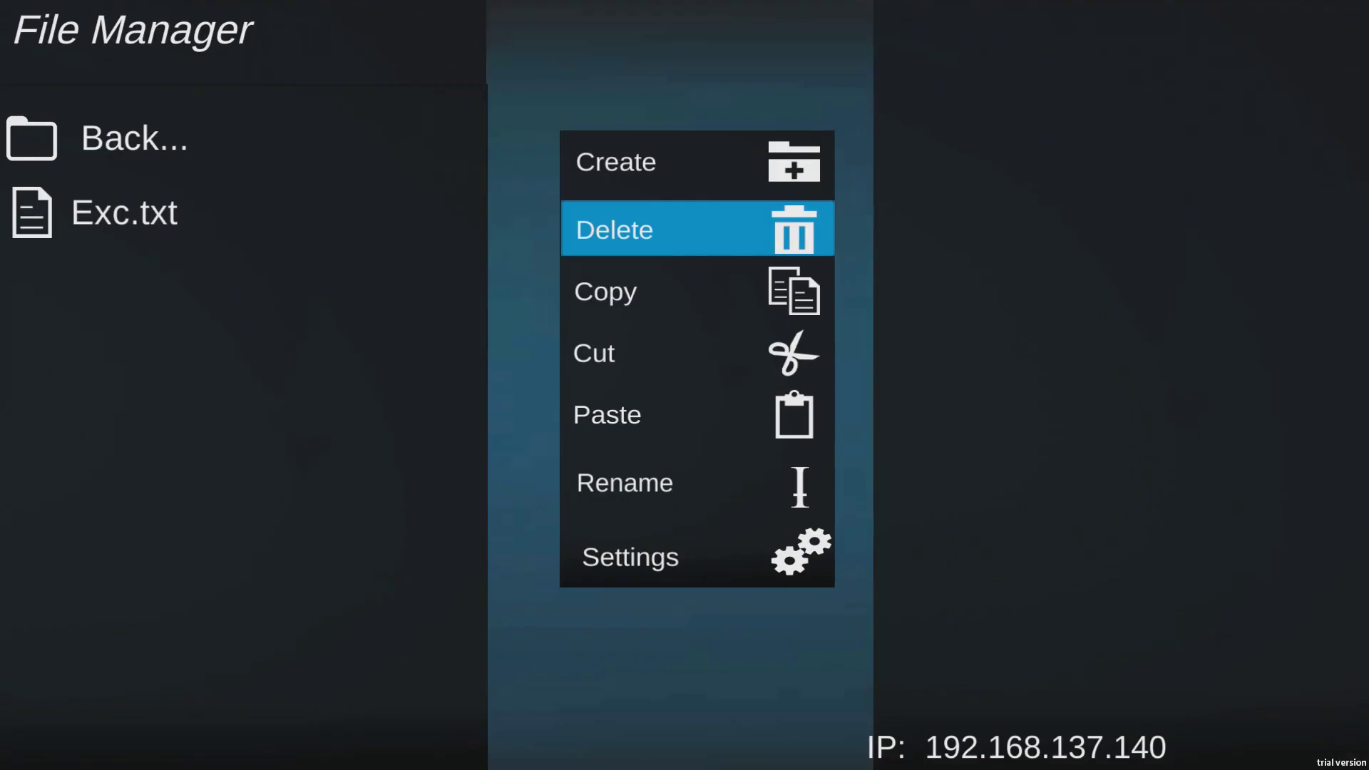
- Leave the nested Name_Here folder, return to the root directory and select the data folder there
key("Down")
key("Down")
key("Down")
key("Left")
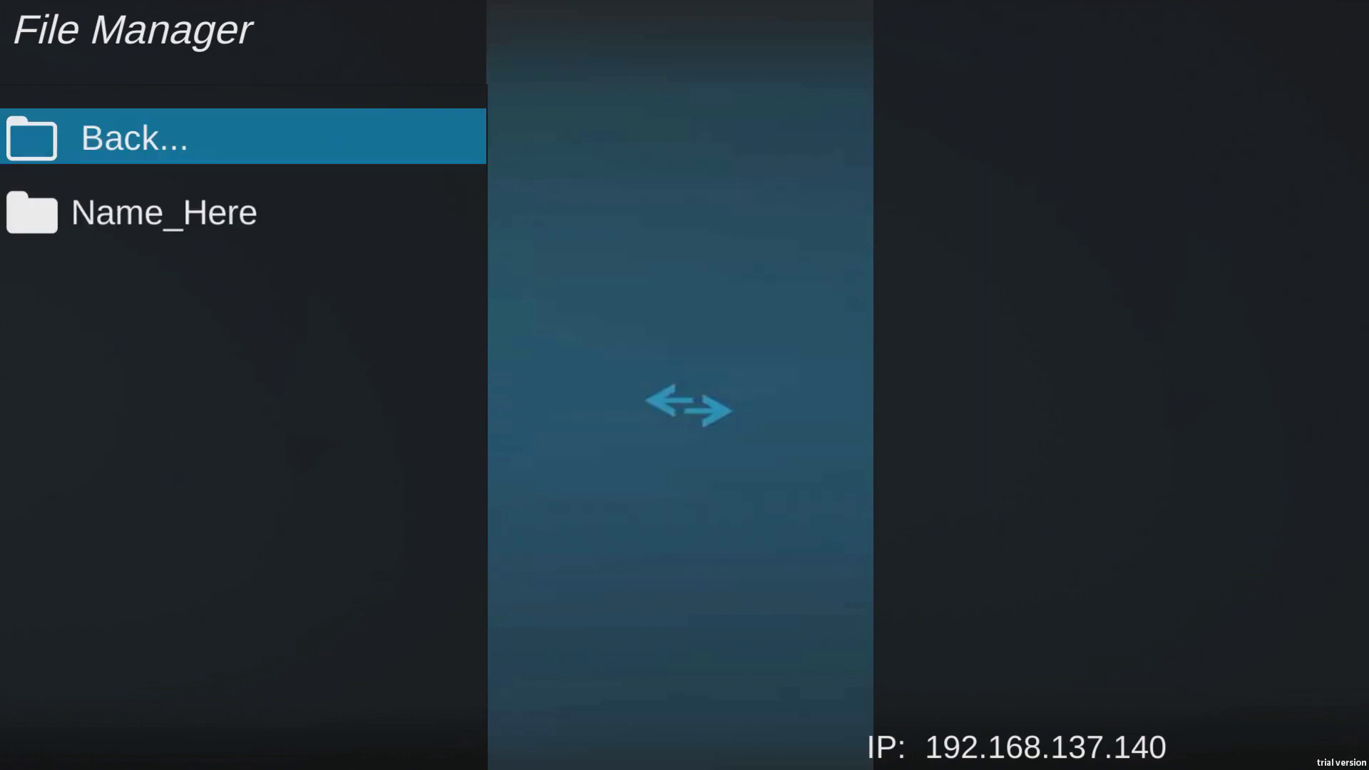
key("Down")
key("Up")
key("Return")
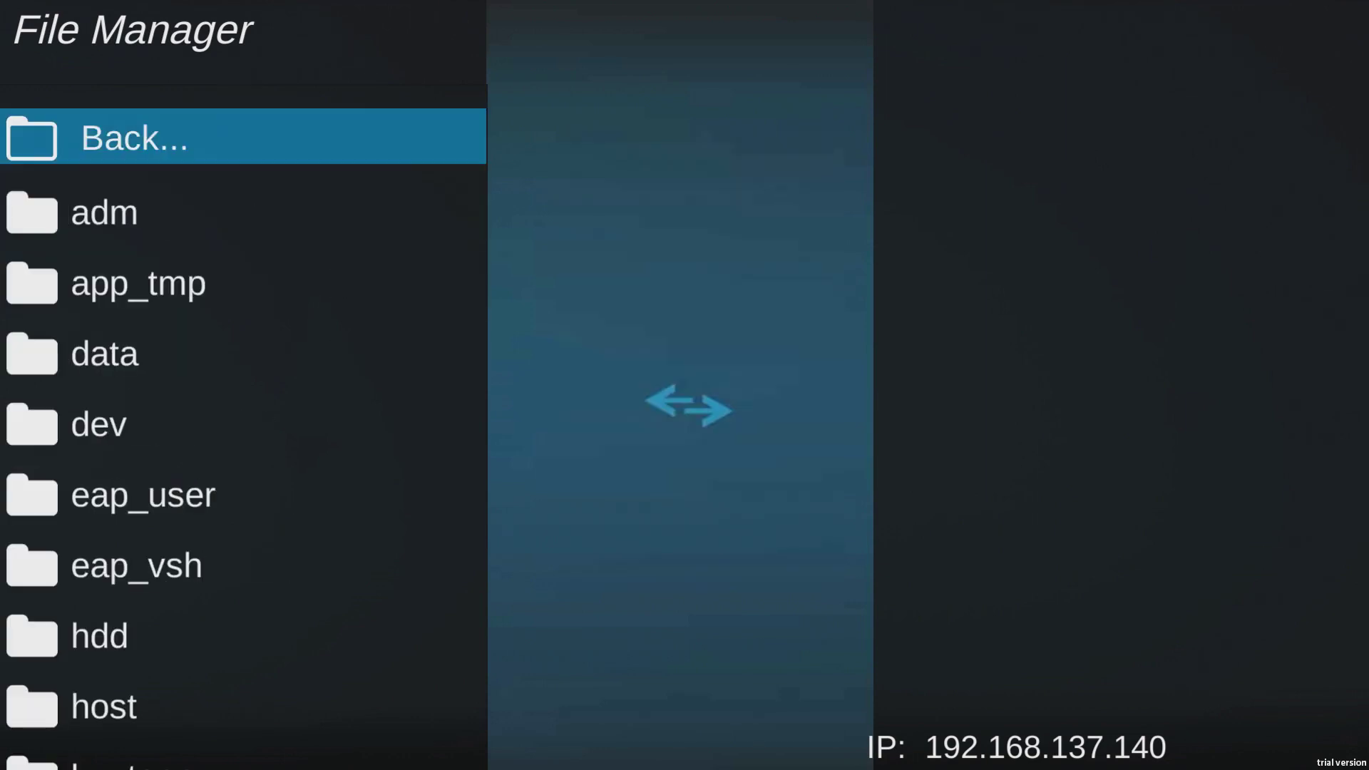
key("Down")
key("Down")
key("Down")
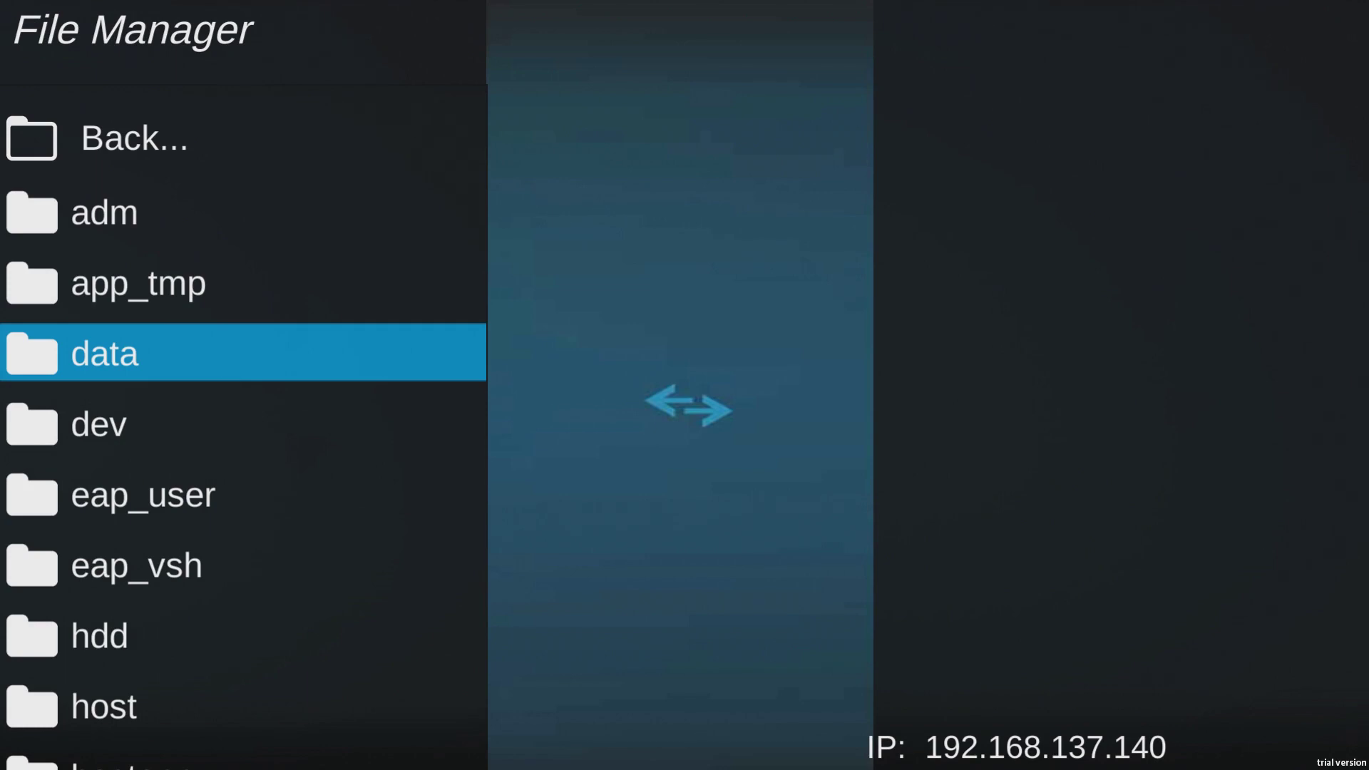